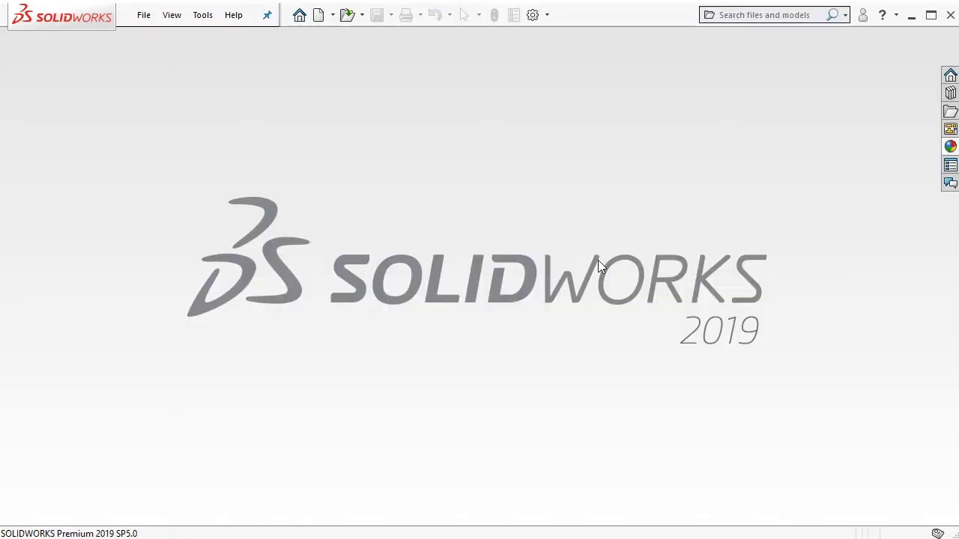
Create a new blank part document (Part5)
click(320, 18)
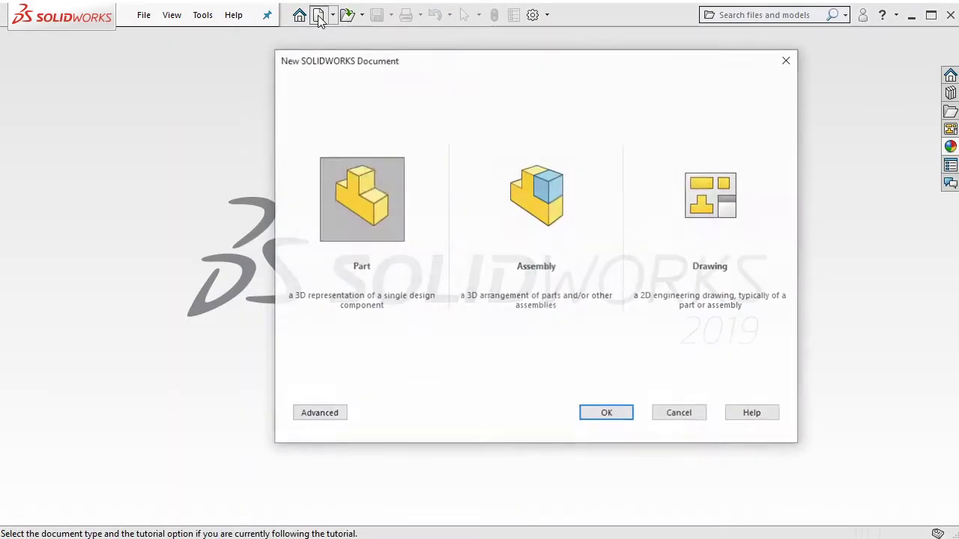
click(365, 196)
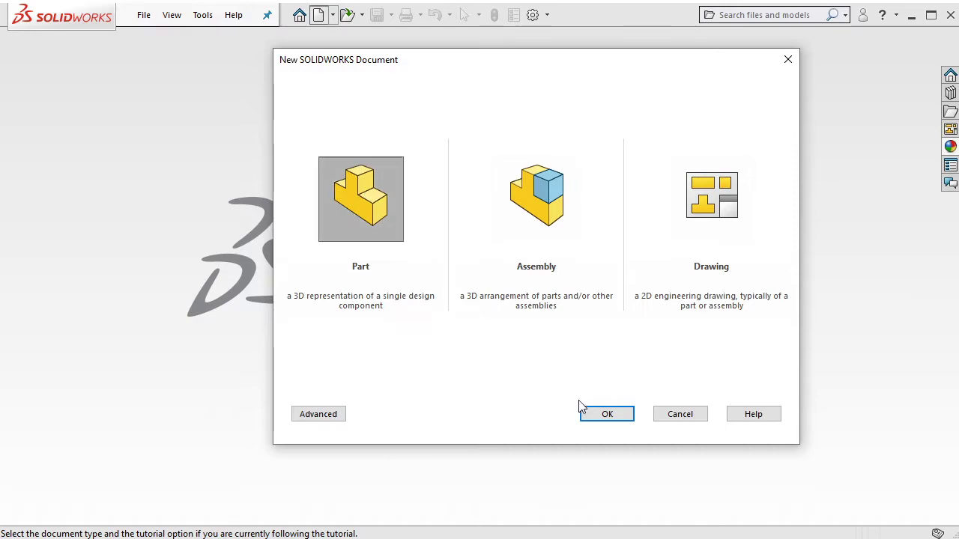
click(606, 415)
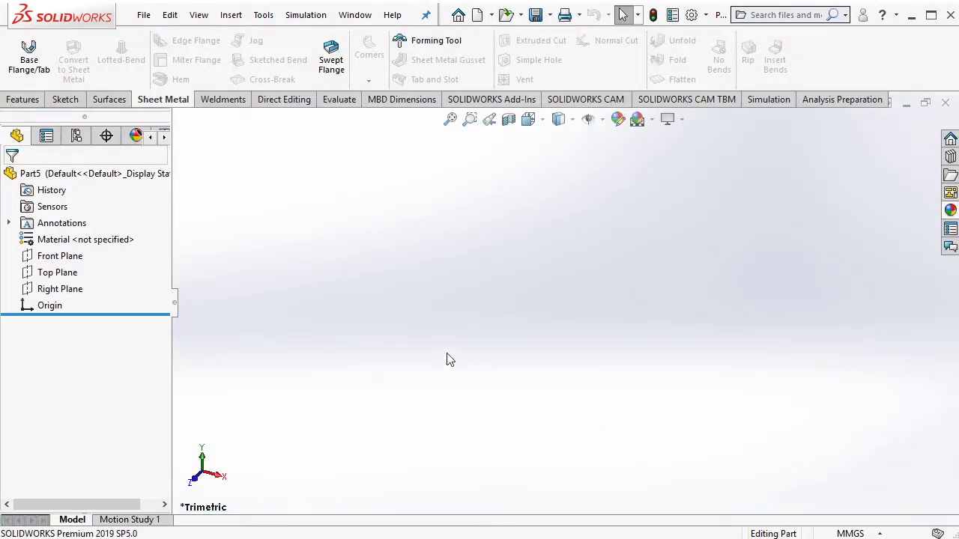
Draw a corner rectangle in a new sketch on the Top Plane
click(71, 274)
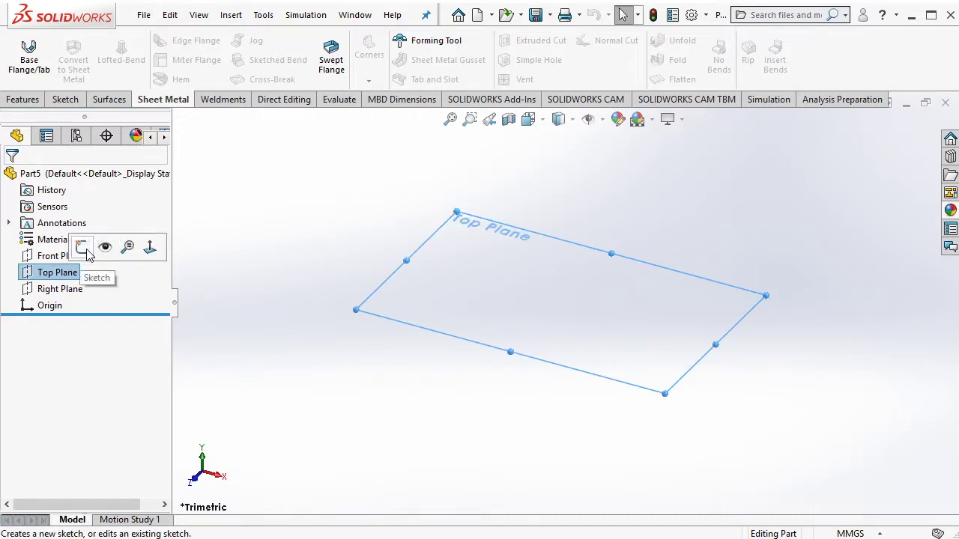
click(81, 246)
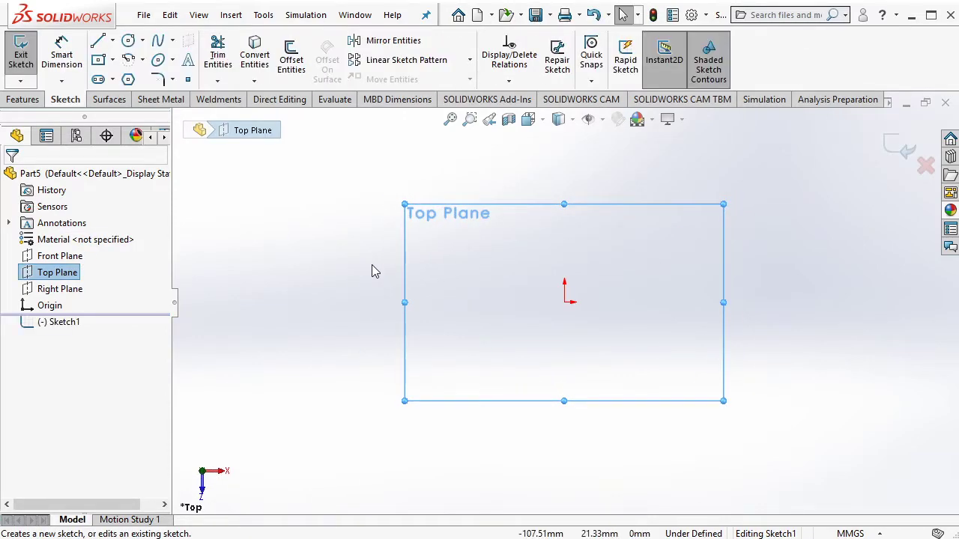
click(113, 61)
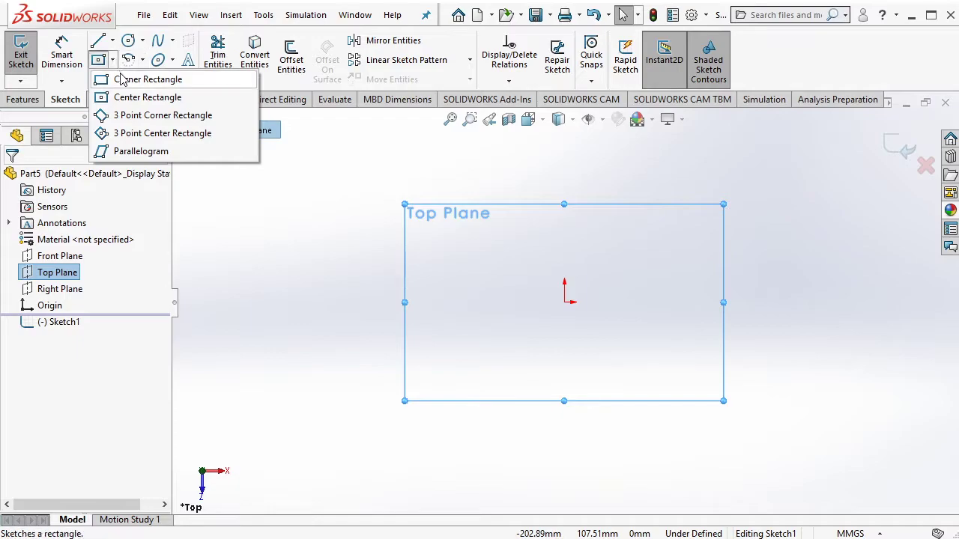
click(126, 79)
click(610, 262)
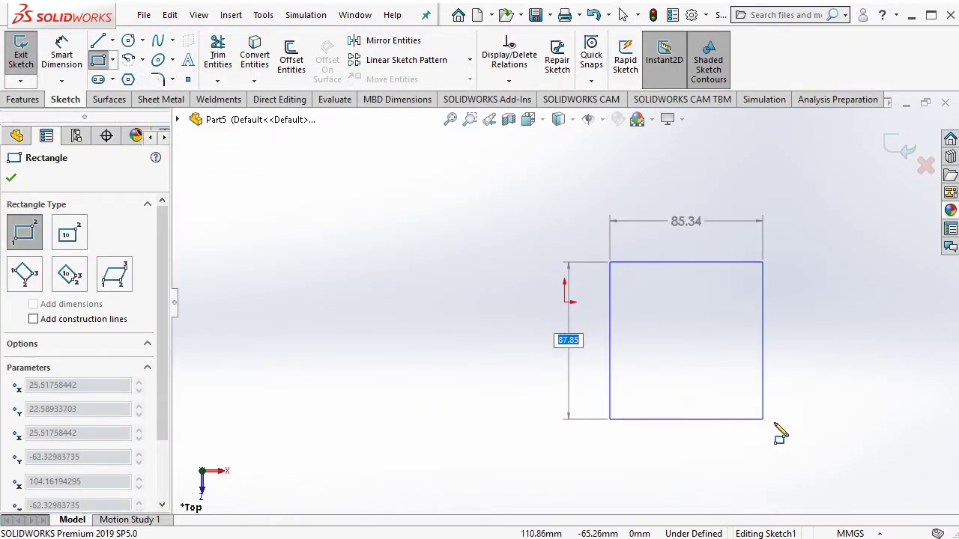
click(824, 423)
key(Escape)
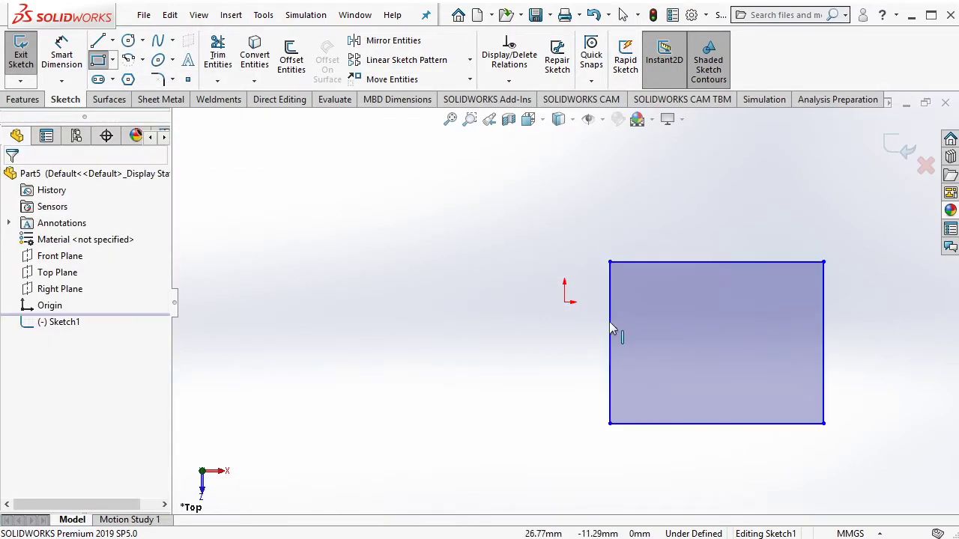
Add a Midpoint relation centring the rectangle's left edge on the origin
click(606, 318)
ctrl+click(564, 304)
click(566, 303)
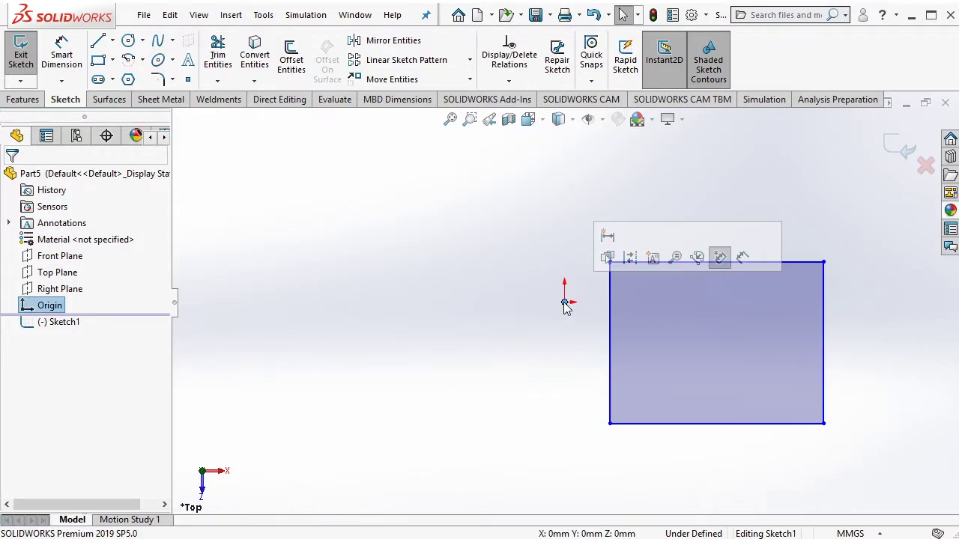
ctrl+click(612, 312)
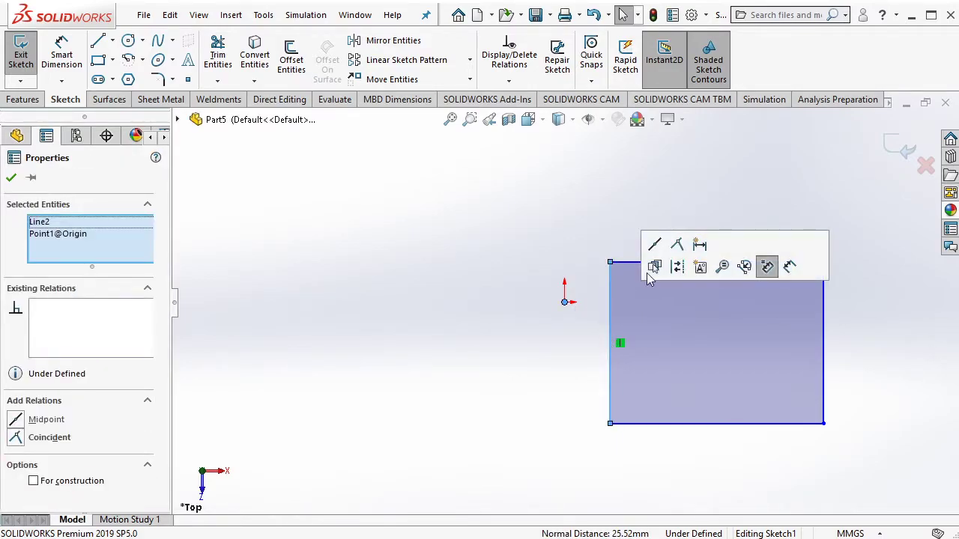
click(654, 247)
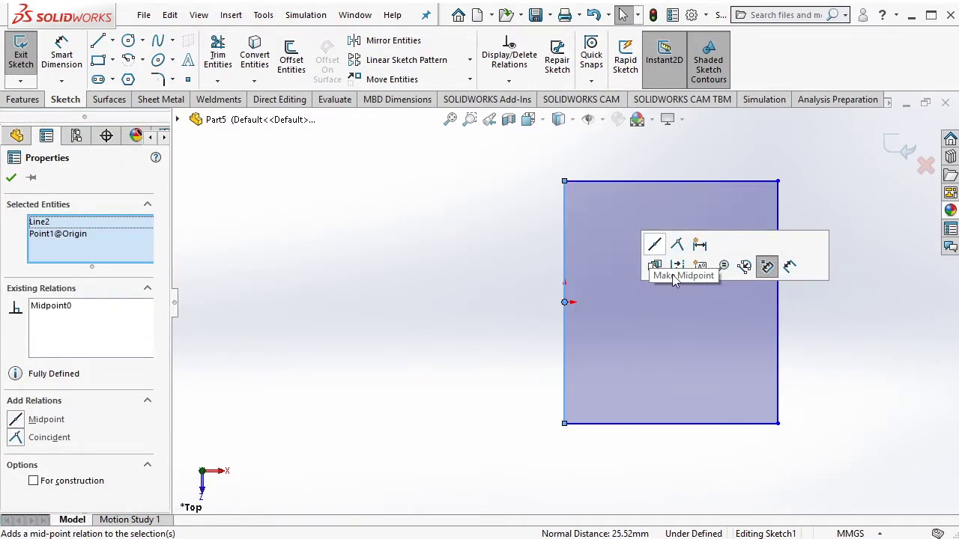
click(814, 361)
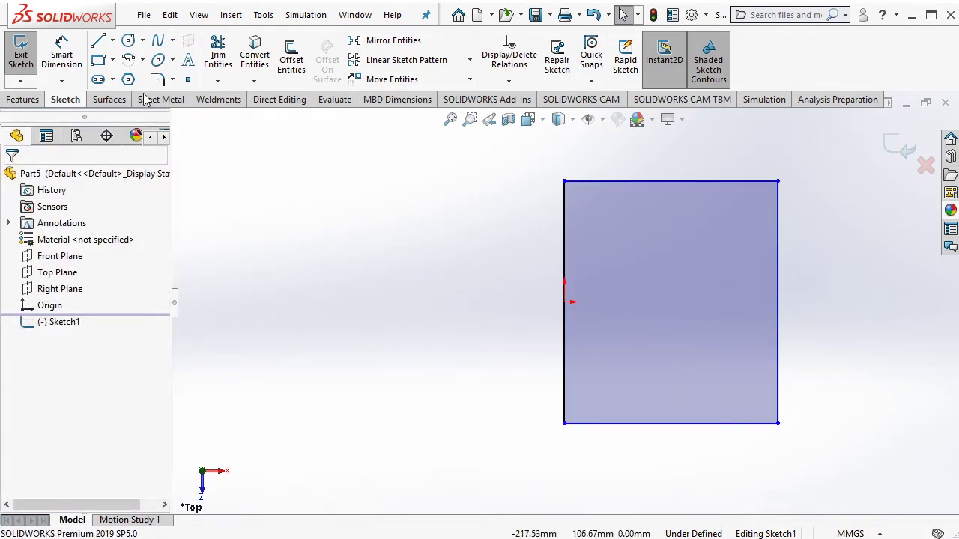
Dimension the rectangle 130 mm high and 240 mm wide
click(61, 57)
click(565, 262)
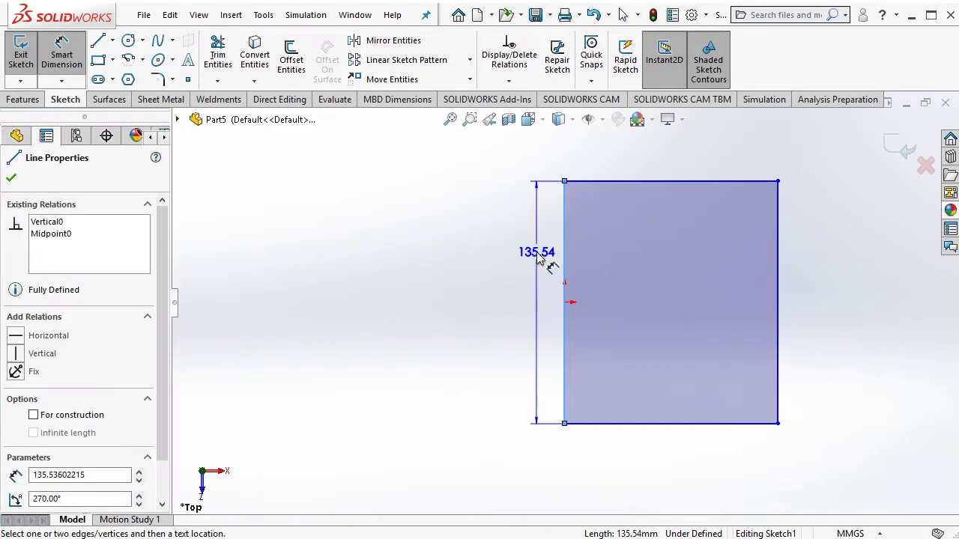
click(537, 257)
text(130)
key(Return)
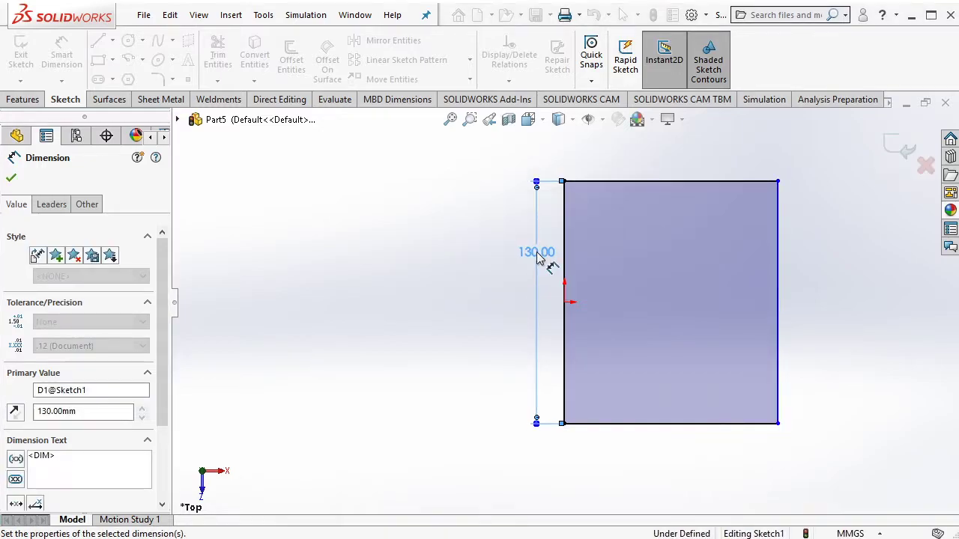
click(642, 425)
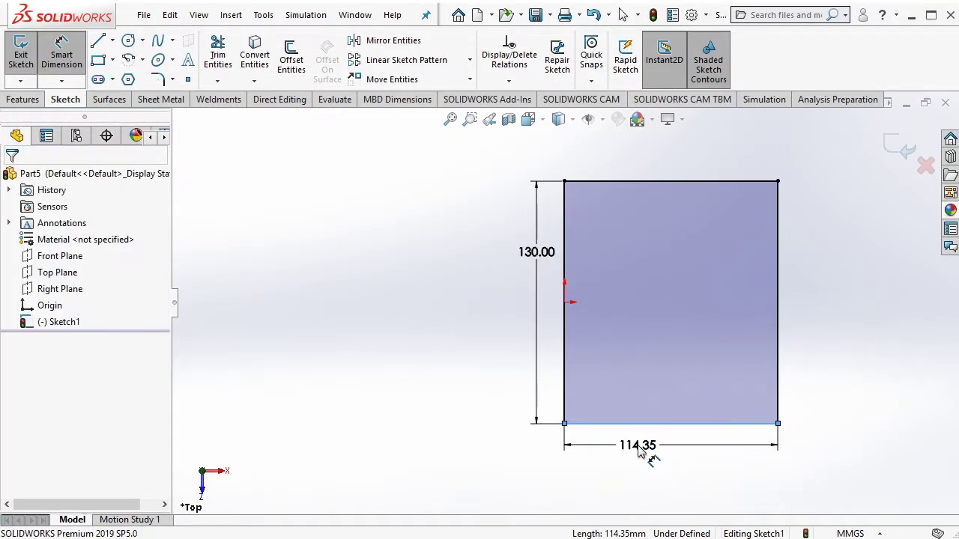
click(638, 449)
text(240)
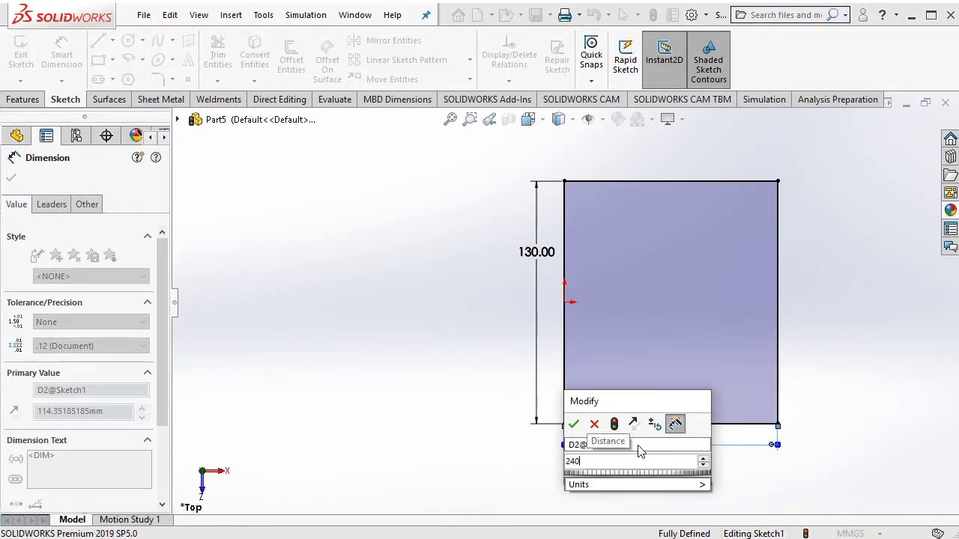
key(Return)
Extrude the rectangle sketch 60 mm deep as Boss-Extrude1
key(f)
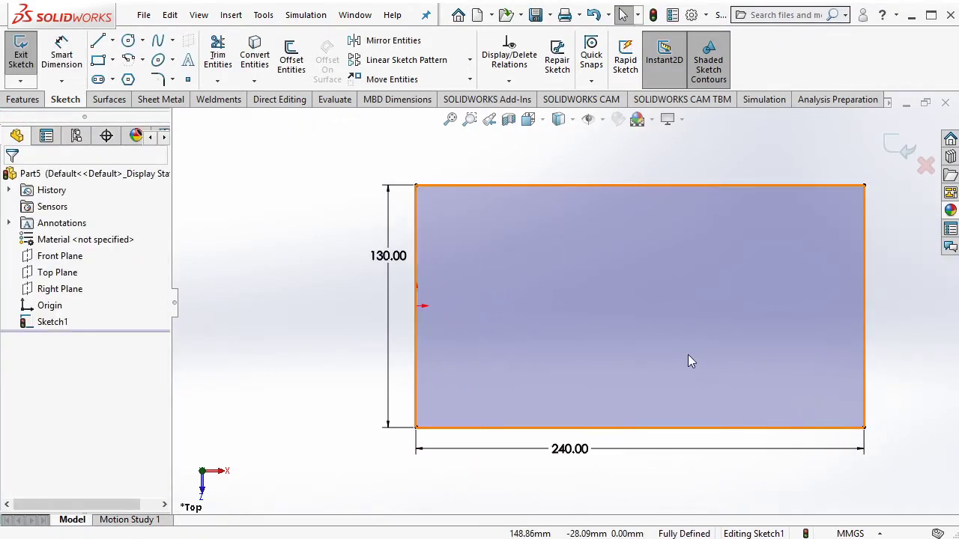
click(23, 99)
click(28, 58)
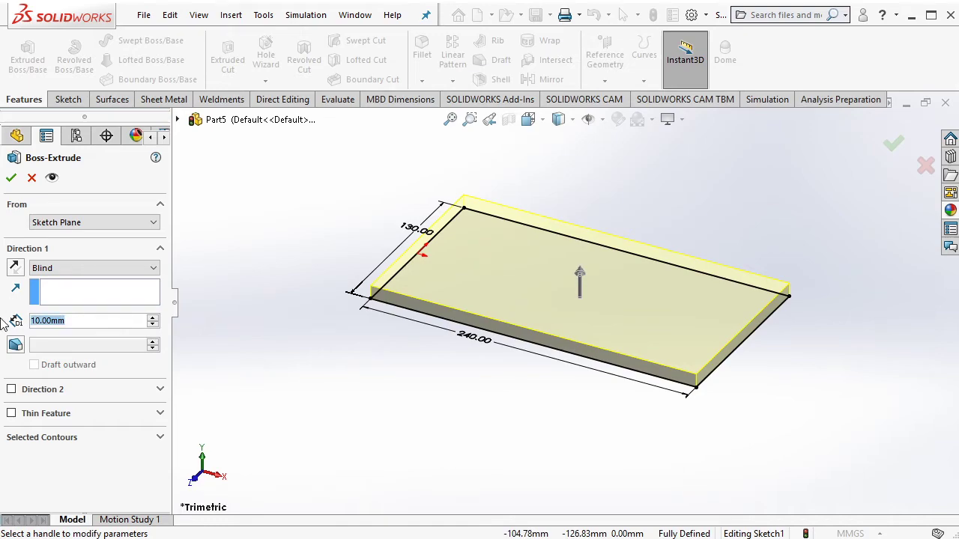
text(60)
key(Return)
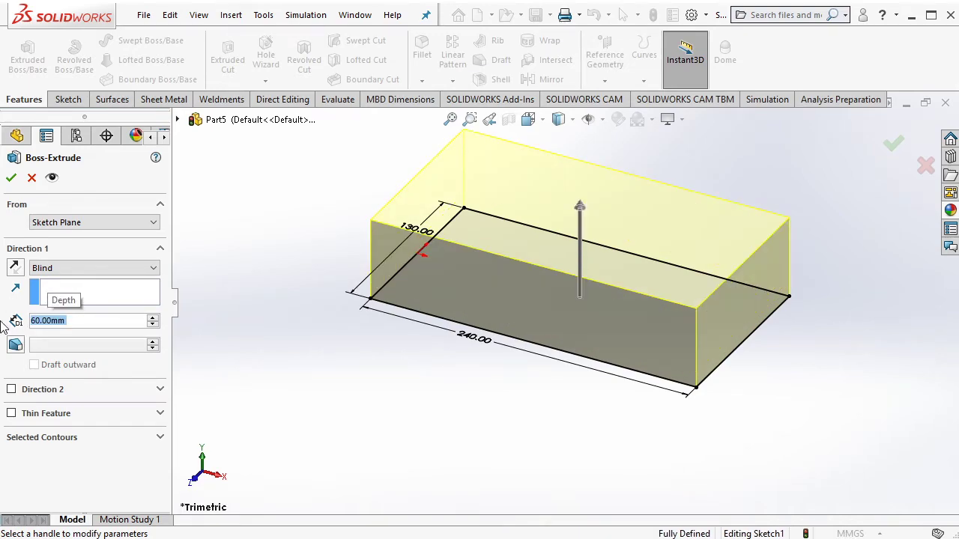
click(11, 178)
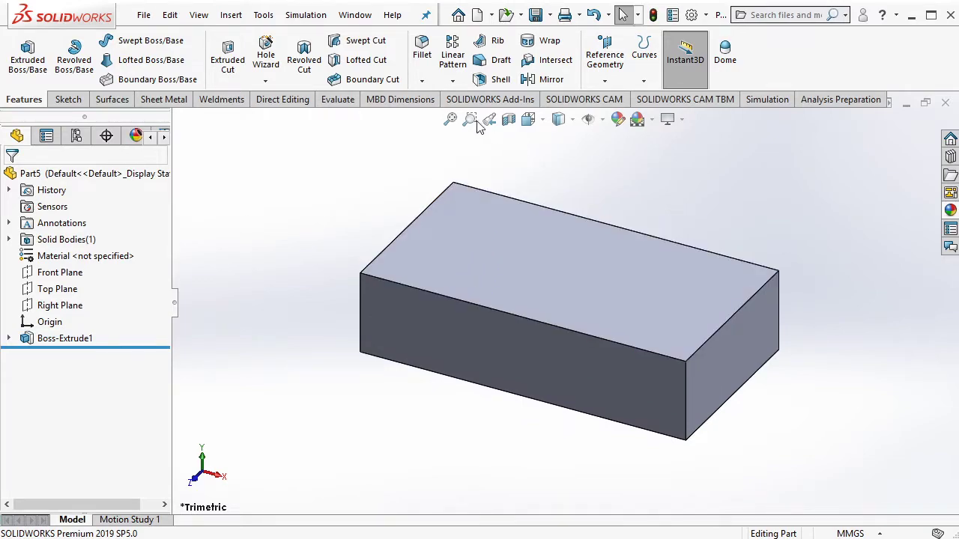
click(421, 80)
Chamfer the two left-end vertical edges of the block at 25 mm × 45°
click(433, 116)
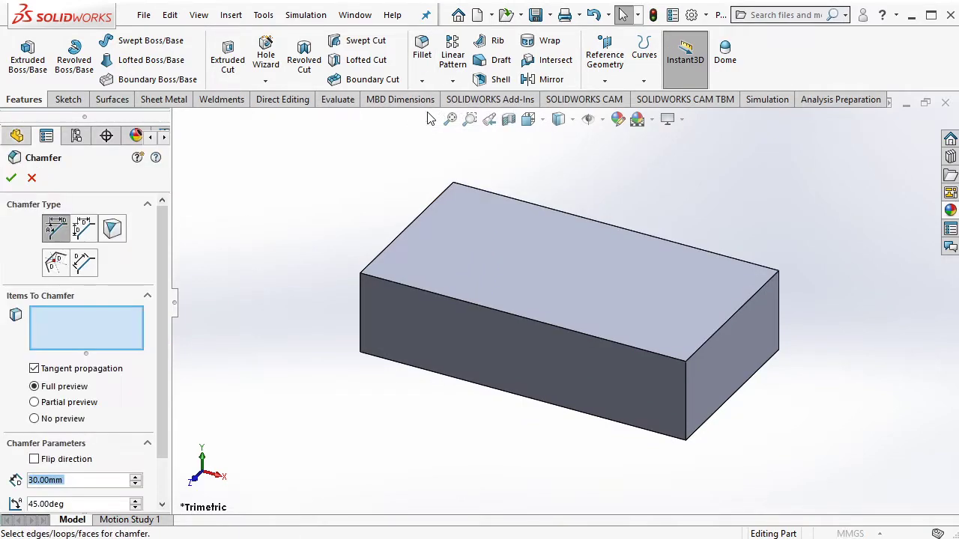
text(30.00mm)
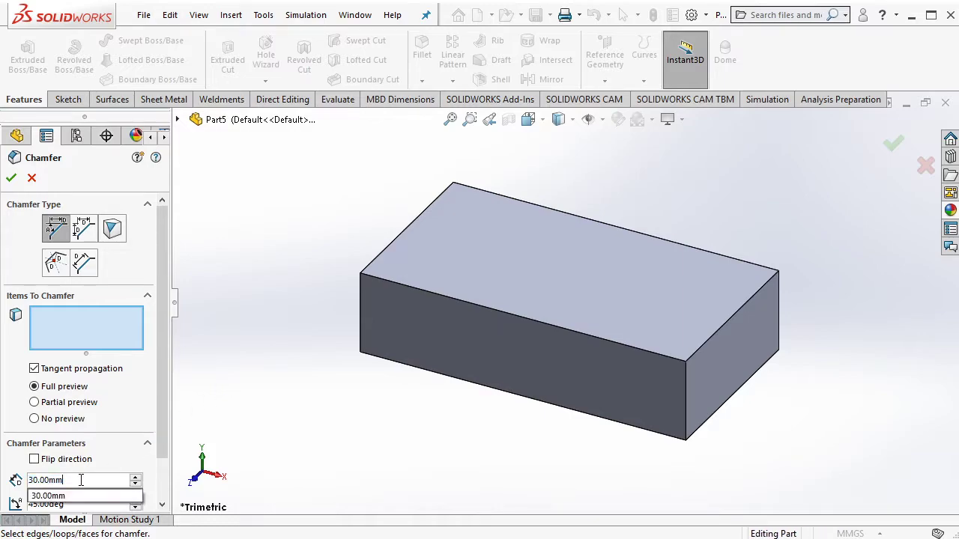
text(25)
key(Return)
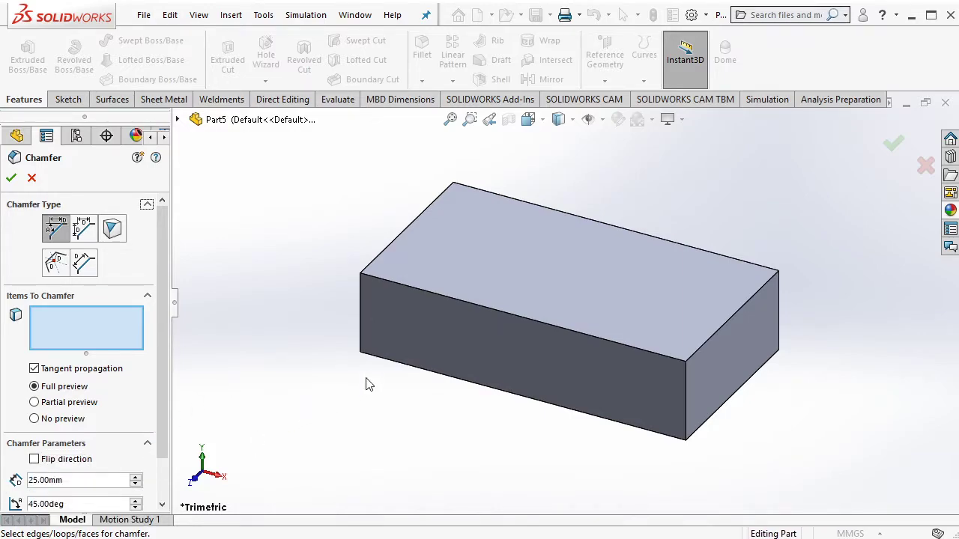
click(359, 336)
click(458, 206)
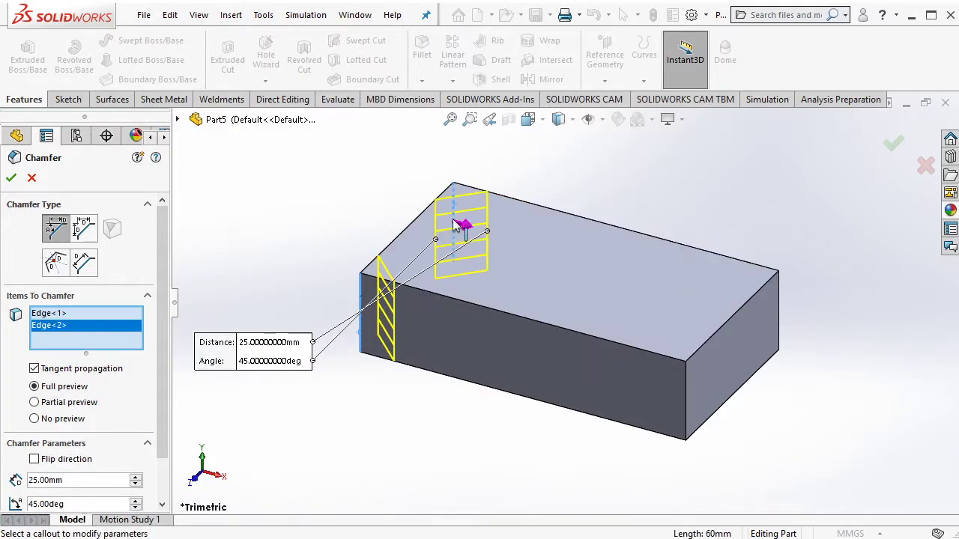
mouse_move(458, 225)
middle_down()
mouse_move(549, 275)
mouse_move(490, 268)
mouse_move(445, 247)
mouse_move(442, 285)
middle_up()
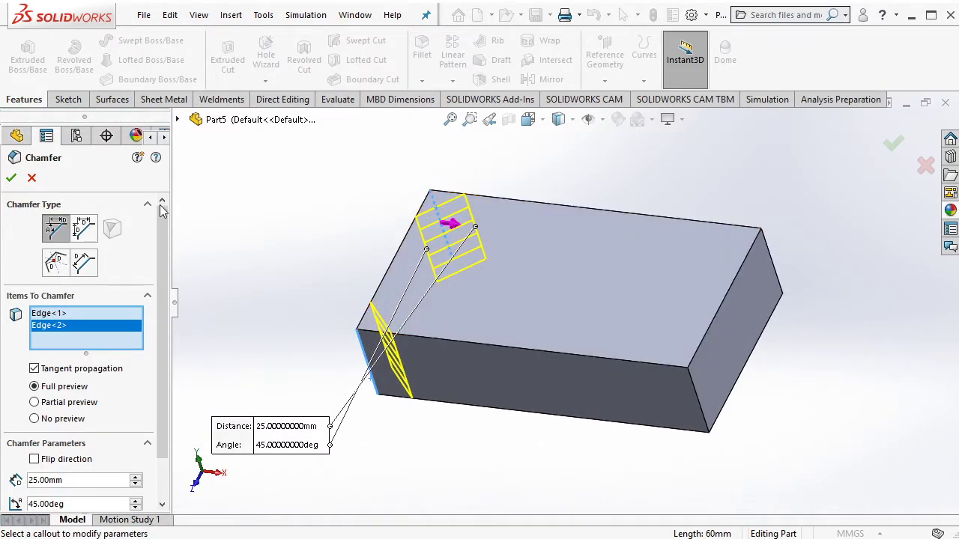
click(12, 177)
mouse_move(450, 224)
middle_down()
mouse_move(499, 215)
mouse_move(579, 166)
mouse_move(582, 147)
mouse_move(511, 182)
middle_up()
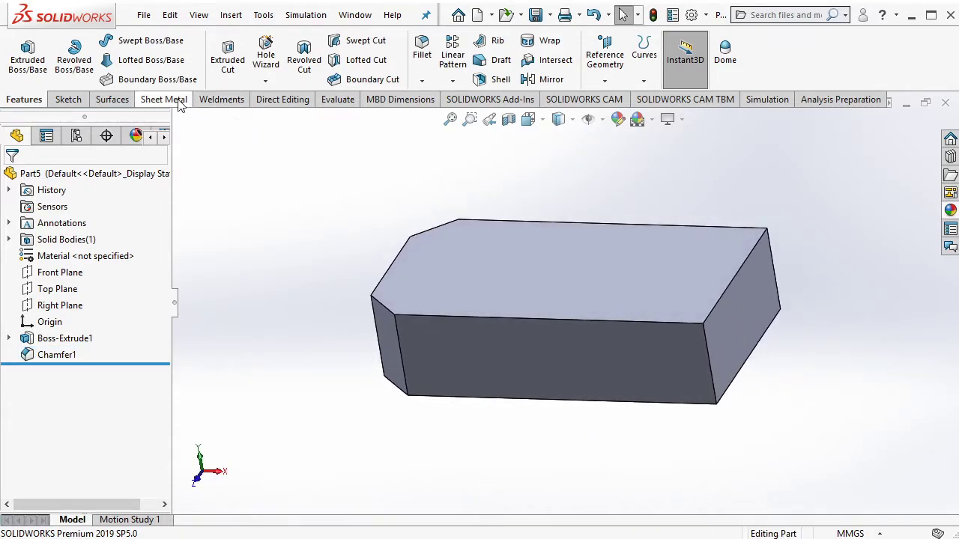
Start Convert To Sheet Metal with the box's bottom face as the fixed face
click(179, 106)
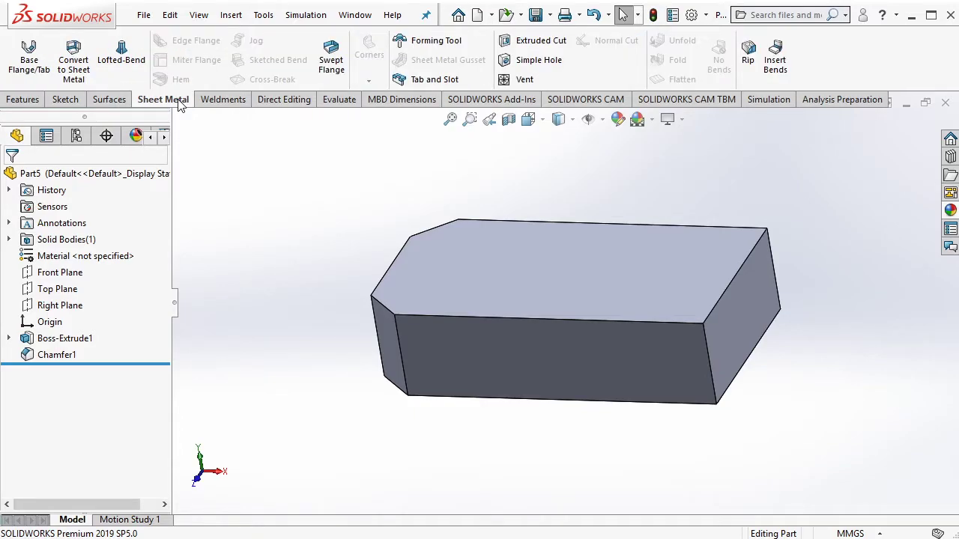
right_click(179, 105)
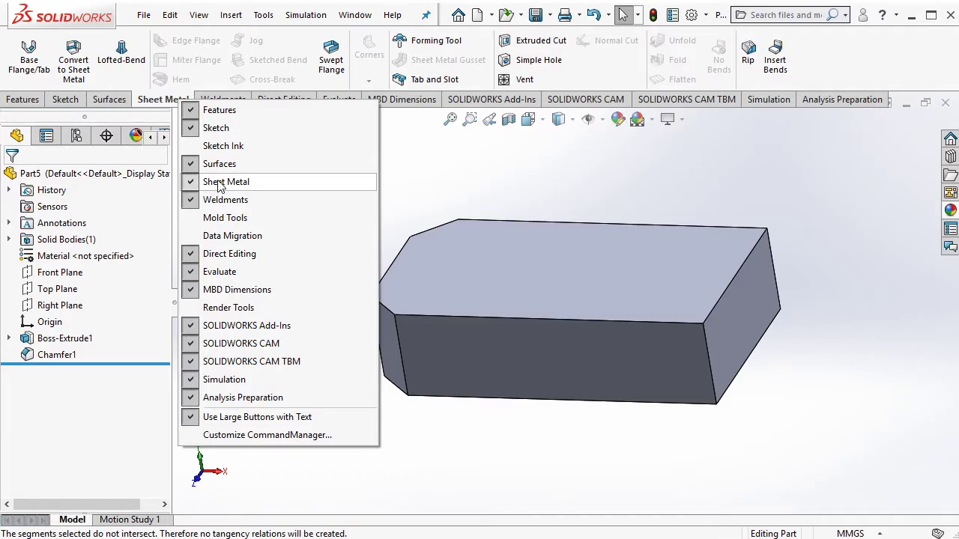
click(334, 182)
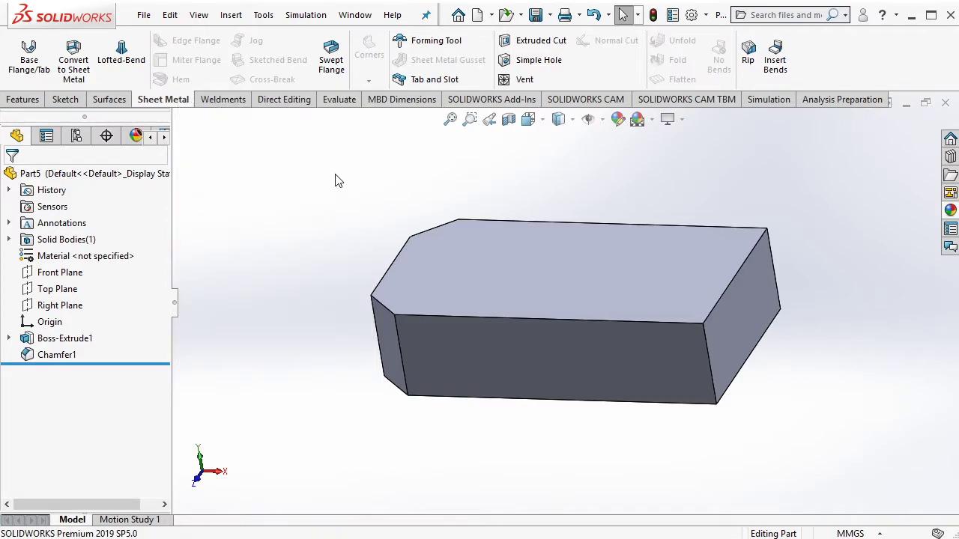
click(81, 66)
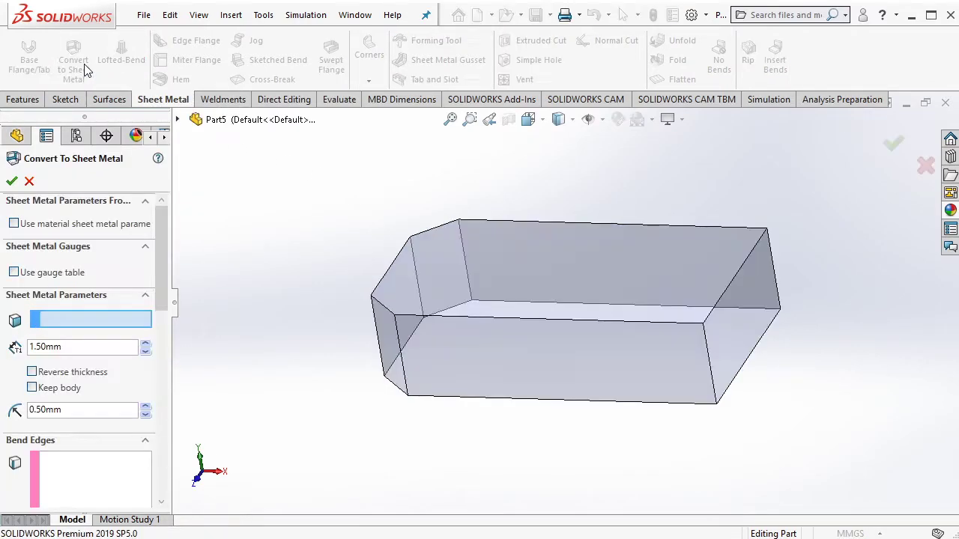
middle_drag(479, 315, 540, 345)
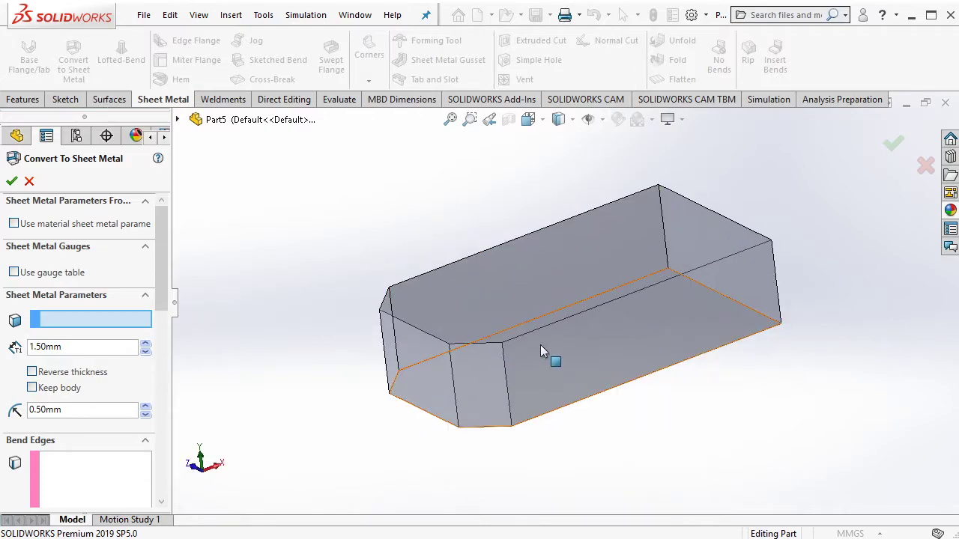
click(546, 352)
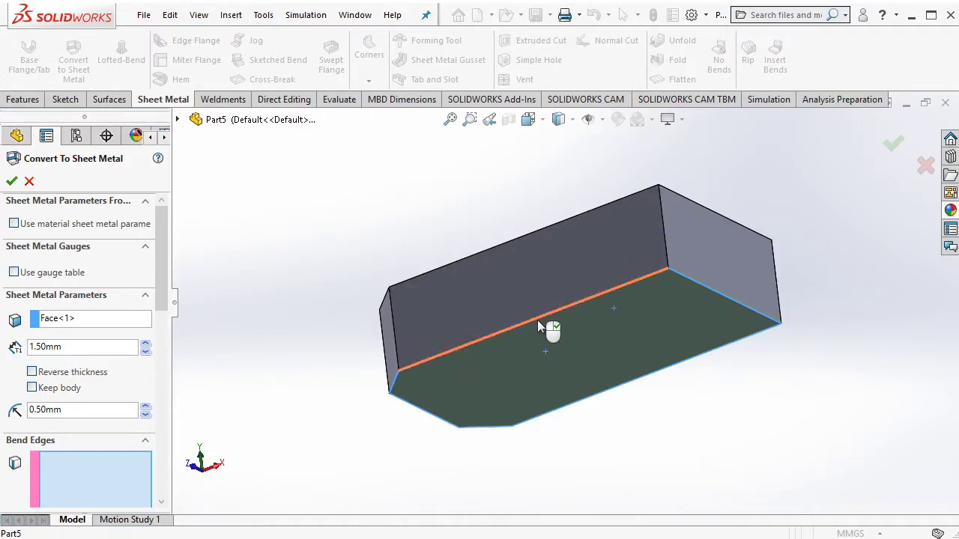
Mark five edges around the bottom of the box as bend edges
click(536, 320)
click(687, 362)
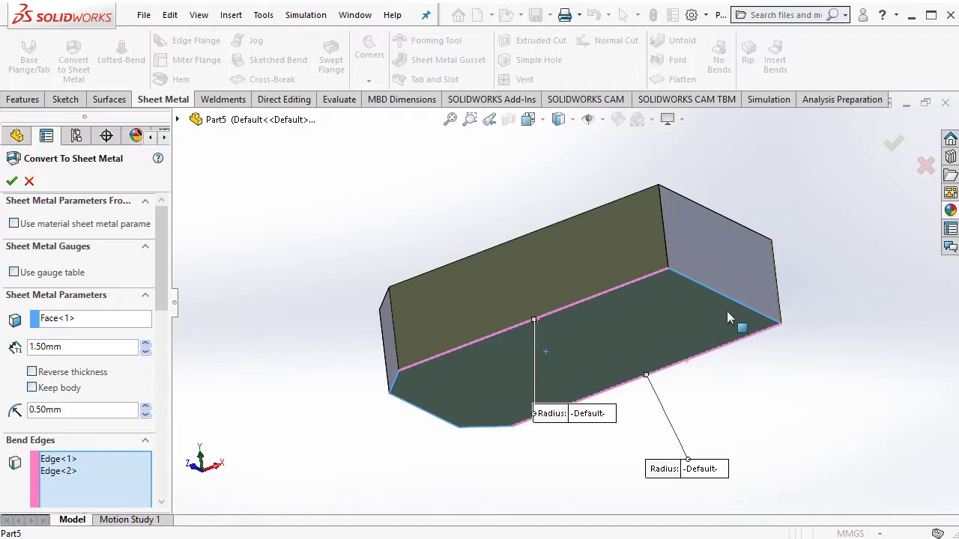
click(737, 306)
middle_drag(736, 306, 466, 310)
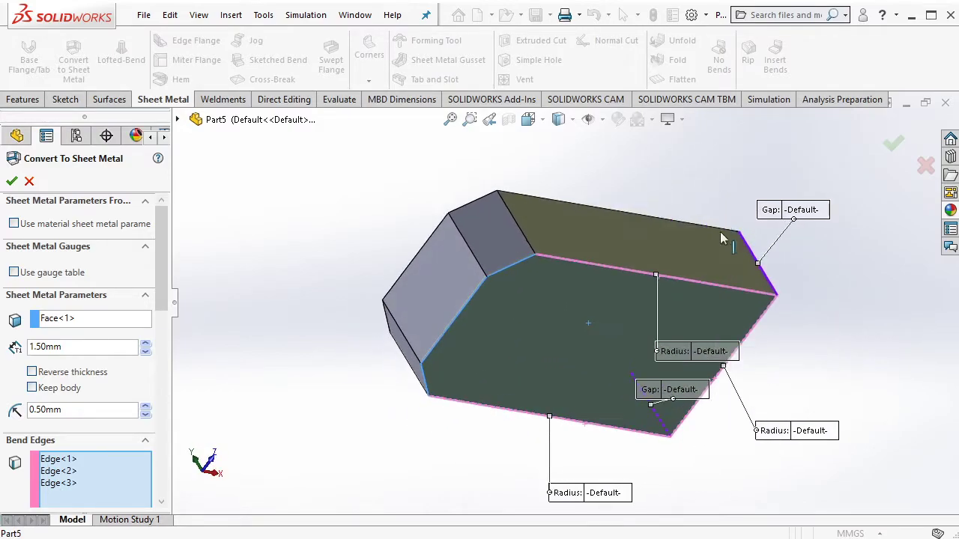
click(470, 308)
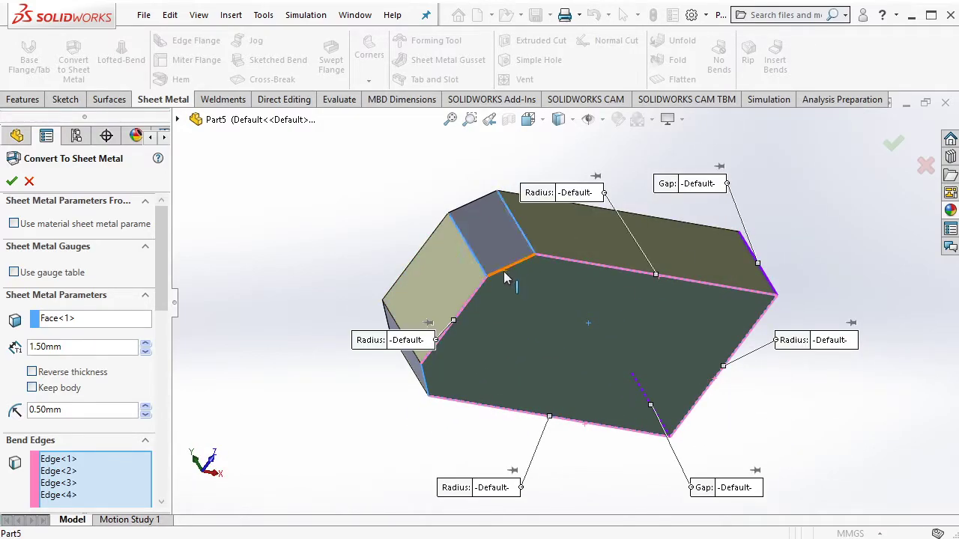
click(506, 279)
mouse_move(438, 372)
middle_down()
mouse_move(615, 265)
mouse_move(574, 424)
mouse_move(418, 424)
middle_up()
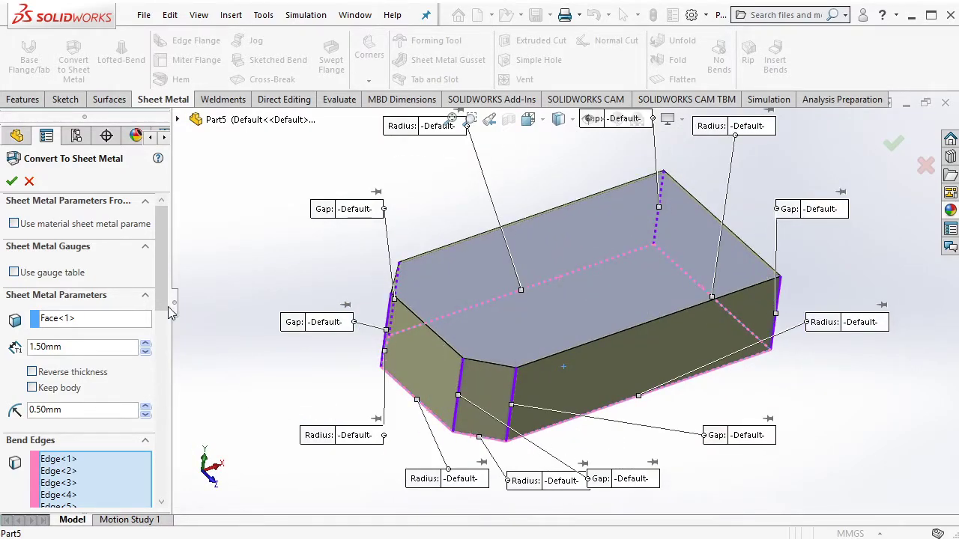
Set 0.10 mm corner gaps and Tear auto relief, then accept the sheet-metal conversion
scroll(150, 352, down, 2)
scroll(139, 390, down, 2)
scroll(131, 427, down, 2)
scroll(125, 457, down, 2)
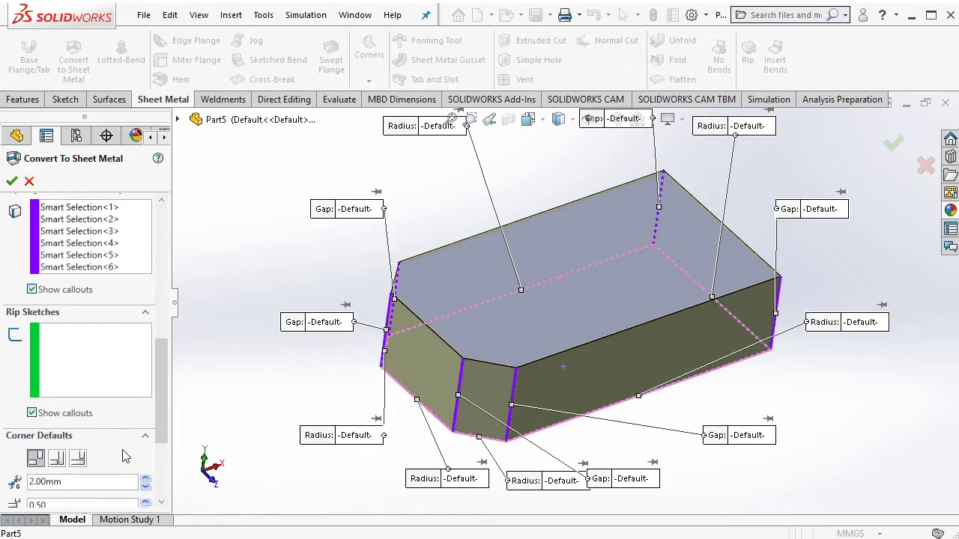
scroll(112, 463, down, 2)
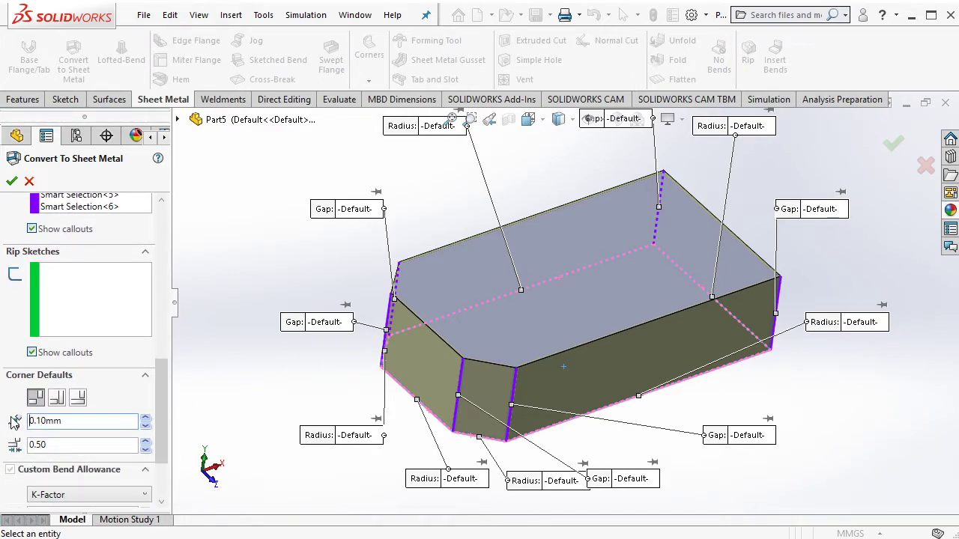
drag(162, 414, 161, 454)
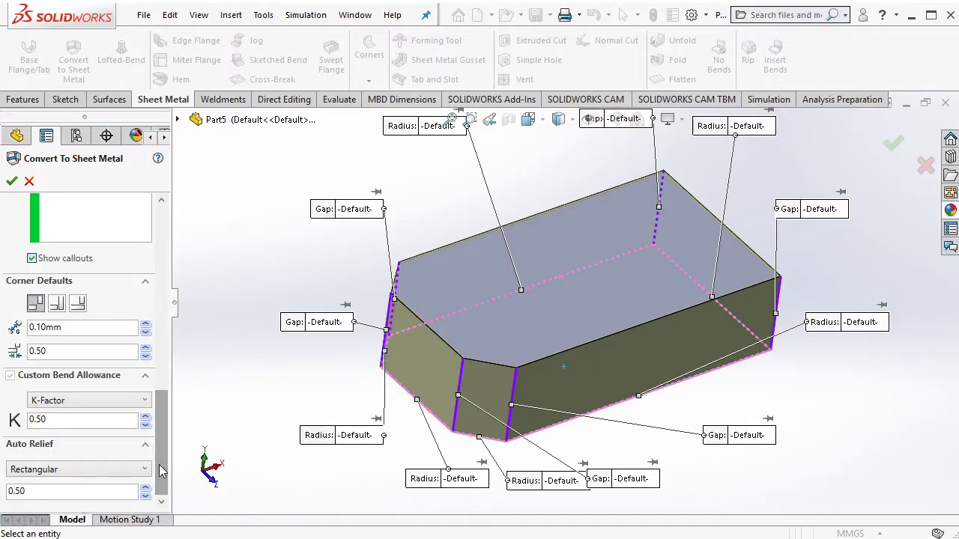
click(116, 474)
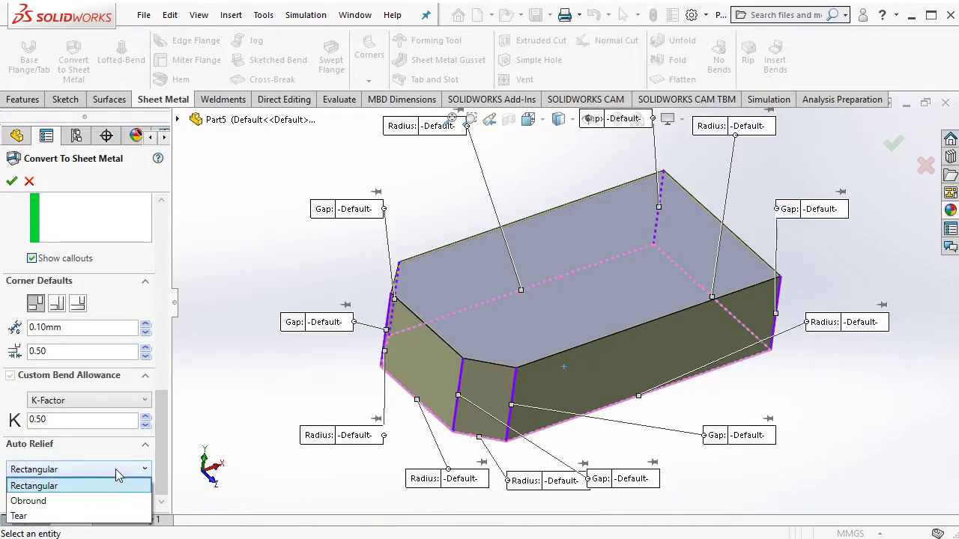
click(201, 449)
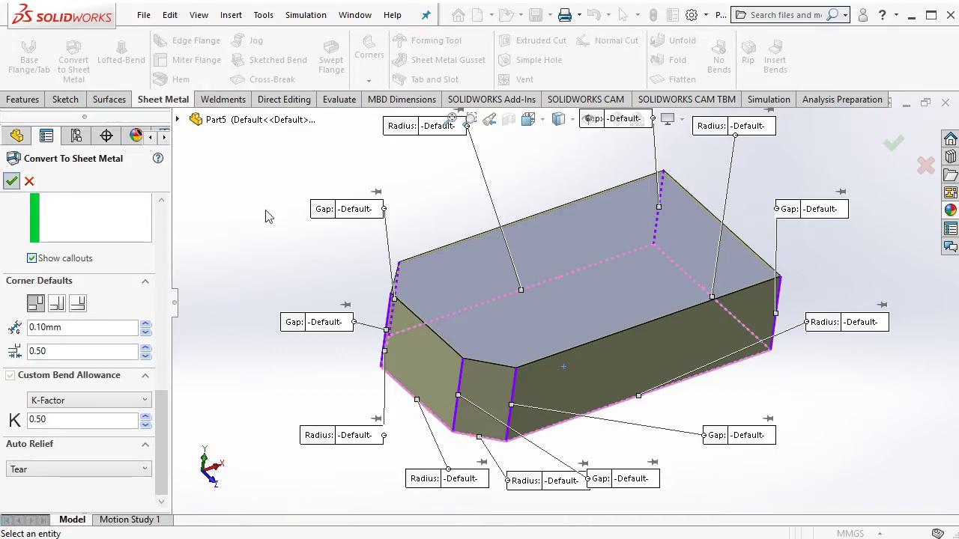
key(Return)
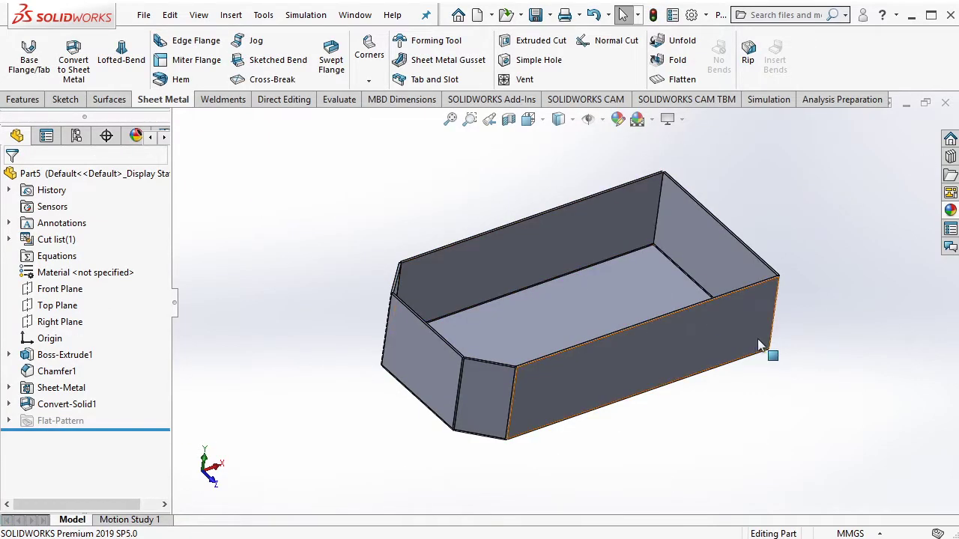
mouse_move(757, 338)
middle_down()
mouse_move(533, 266)
mouse_move(507, 244)
middle_up()
Set edge flanges on both long top edges, flipped outward, 20 mm long
click(188, 41)
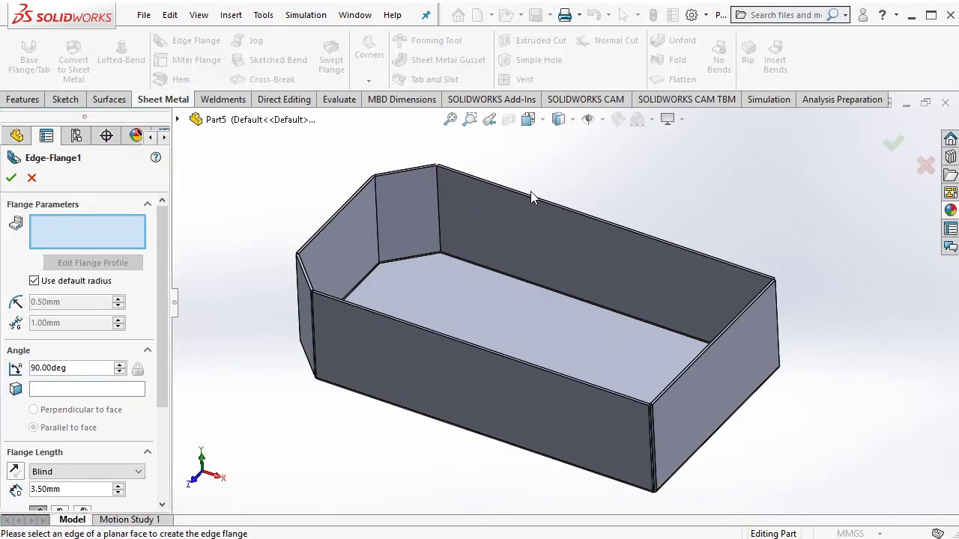
scroll(526, 197, down, 4)
scroll(484, 183, down, 2)
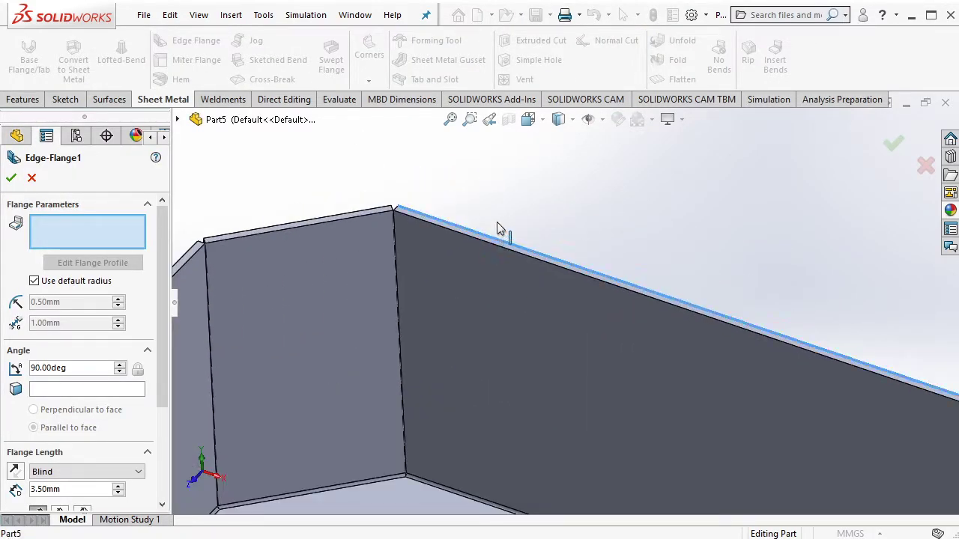
click(498, 229)
scroll(540, 218, up, 2)
scroll(449, 420, up, 1)
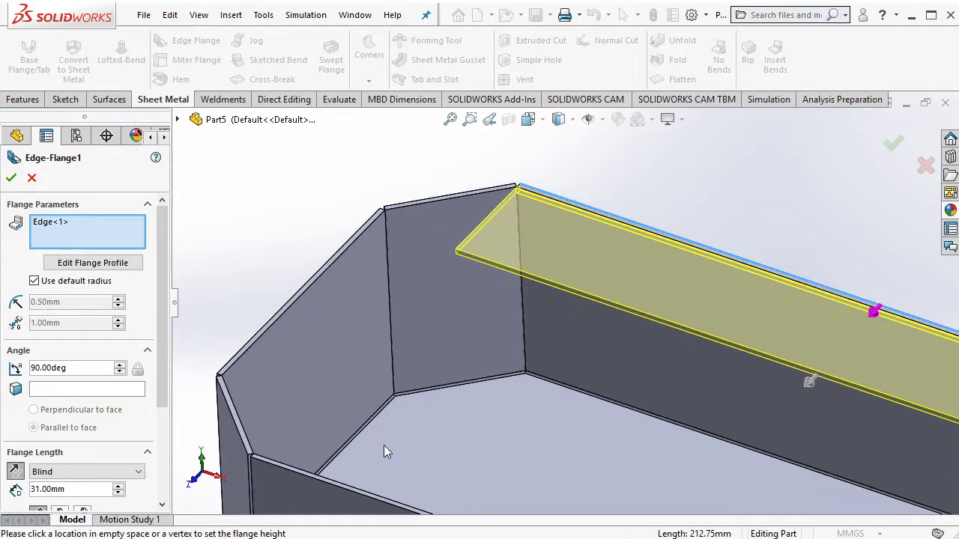
click(341, 488)
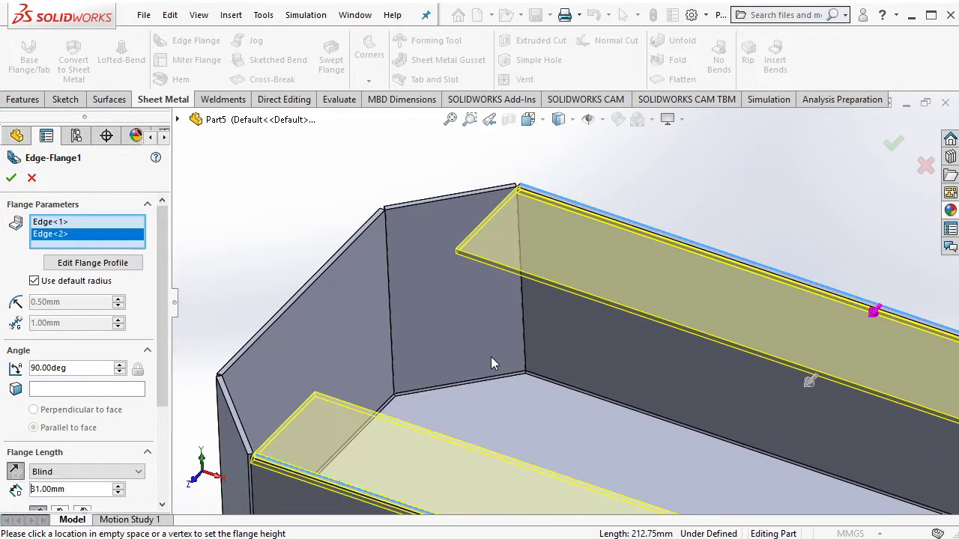
middle_drag(494, 364, 484, 269)
click(18, 474)
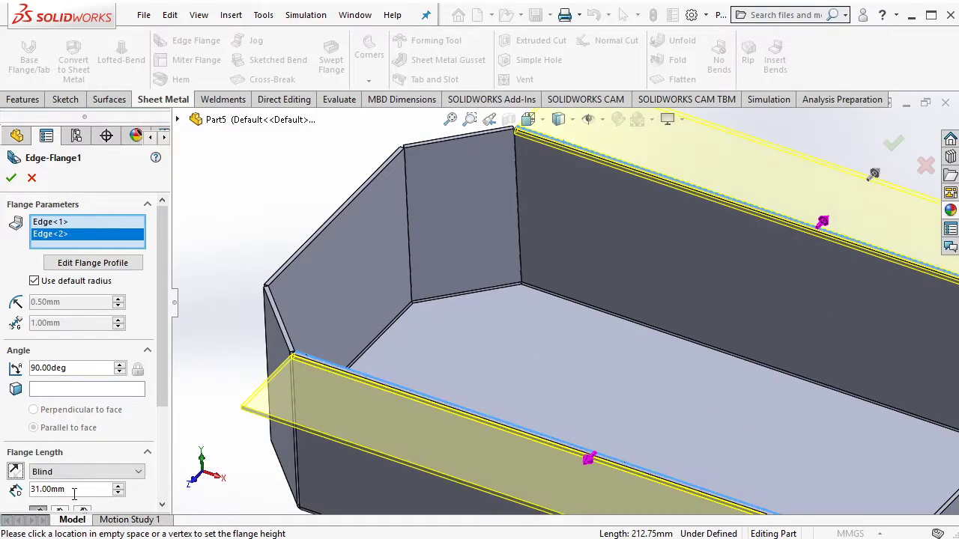
text(20)
key(Return)
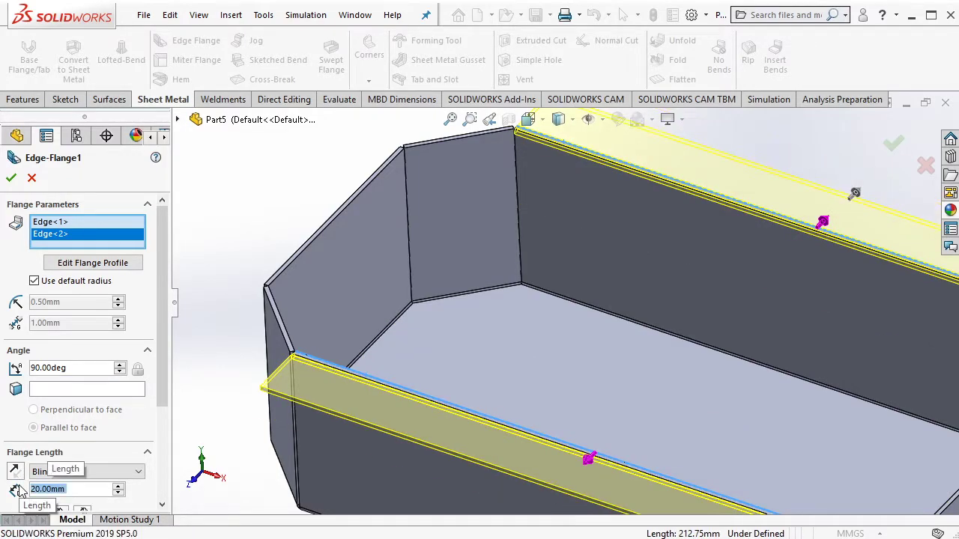
Choose the first flange position and confirm the two 20 mm edge flanges
mouse_move(558, 334)
middle_down()
mouse_move(559, 310)
mouse_move(507, 224)
mouse_move(449, 238)
middle_up()
scroll(345, 205, down, 3)
scroll(345, 225, down, 3)
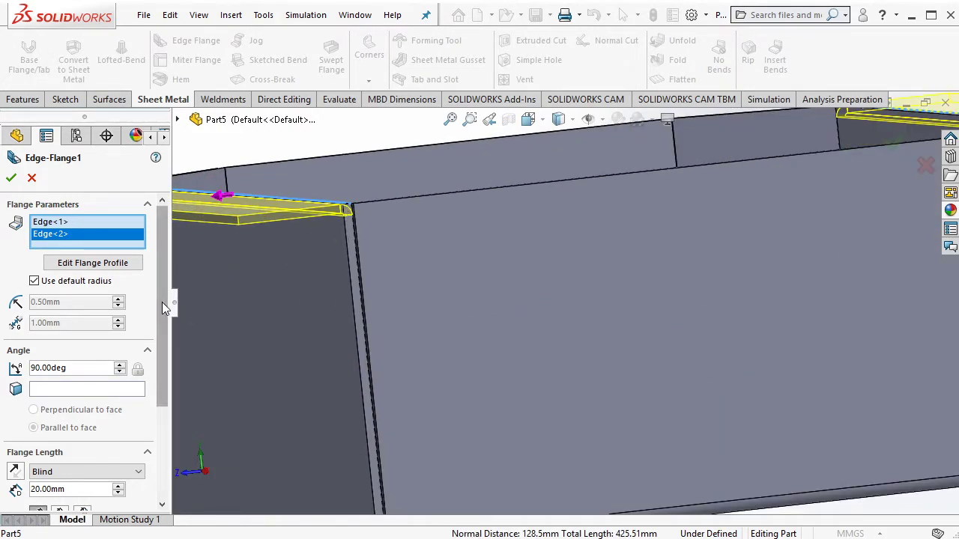
drag(162, 302, 159, 418)
click(58, 418)
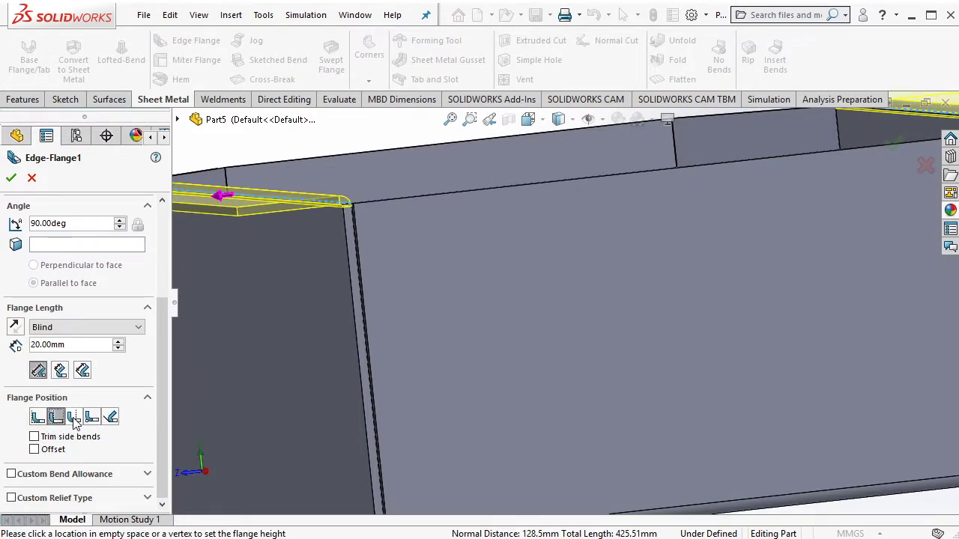
click(74, 418)
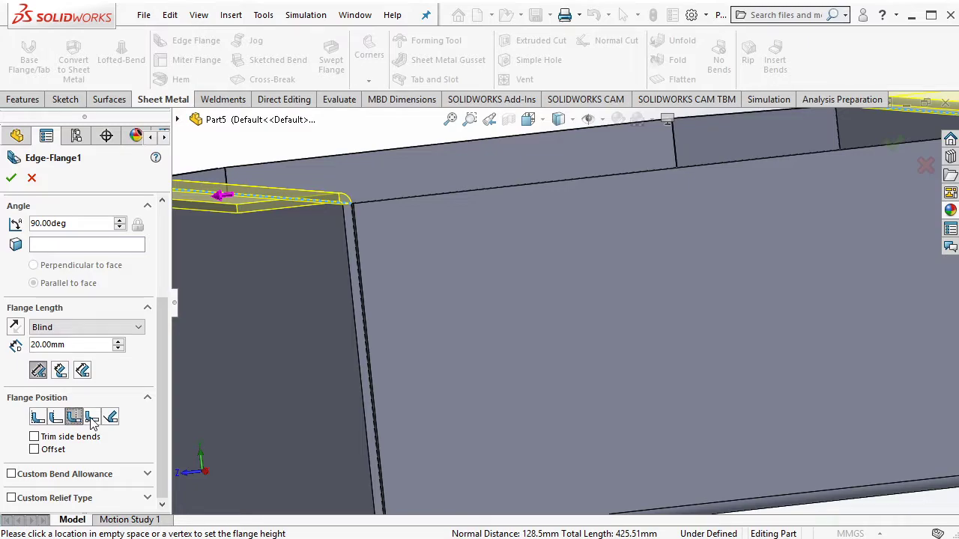
click(92, 418)
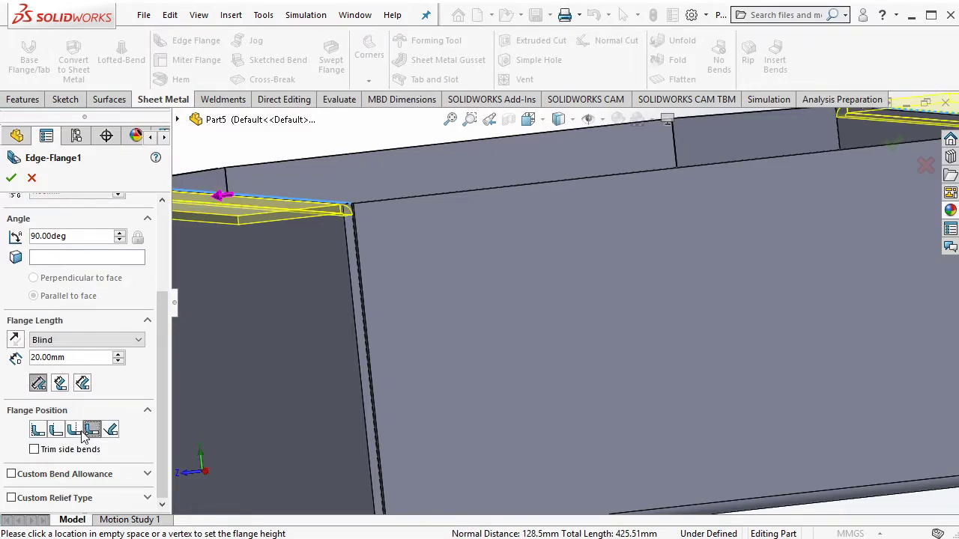
click(57, 431)
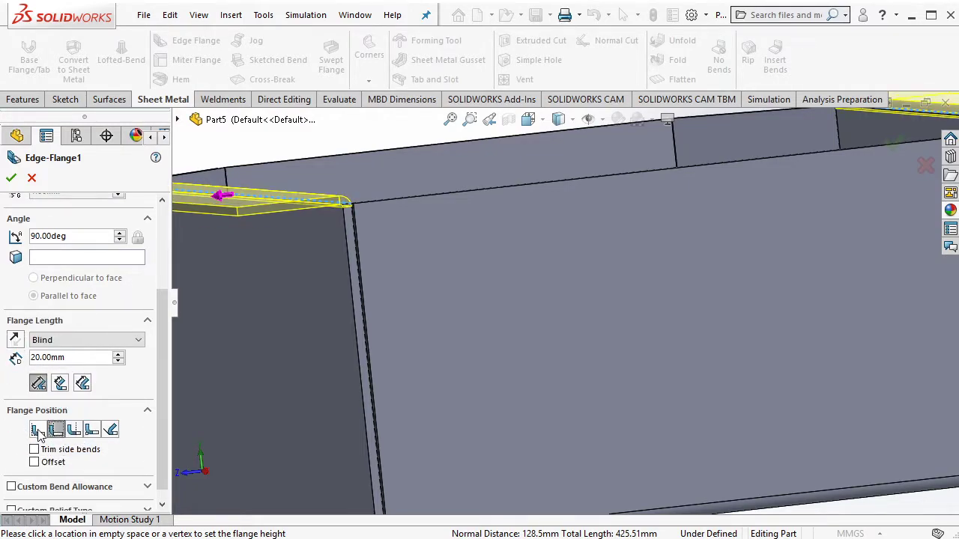
click(37, 431)
scroll(393, 310, down, 5)
middle_drag(492, 257, 826, 220)
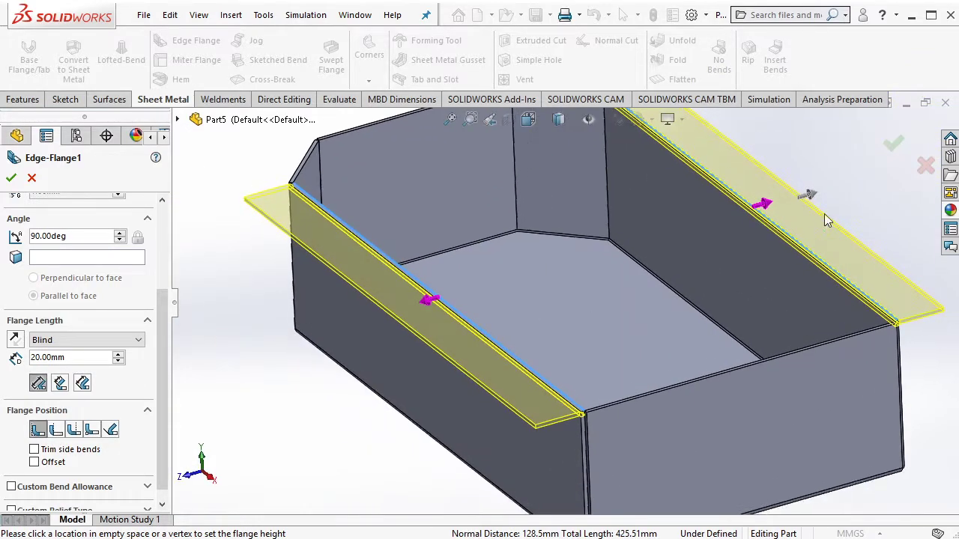
click(894, 144)
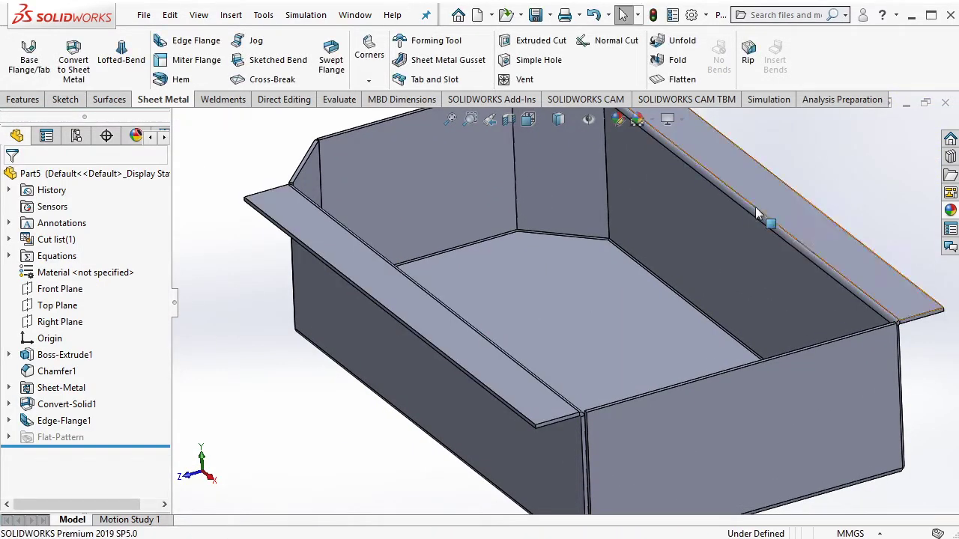
Start a 3 mm fillet and pick the first two flange corner edges
middle_drag(711, 224, 714, 230)
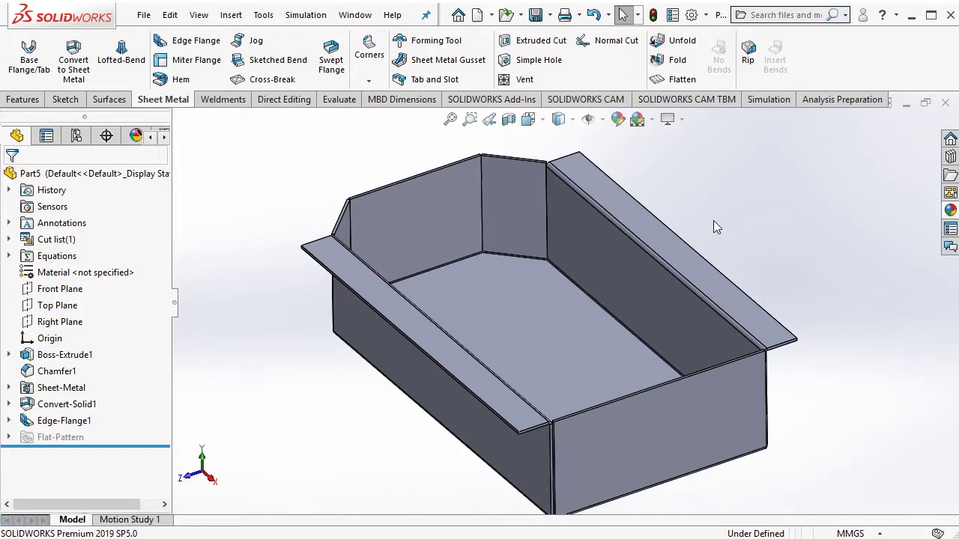
click(22, 100)
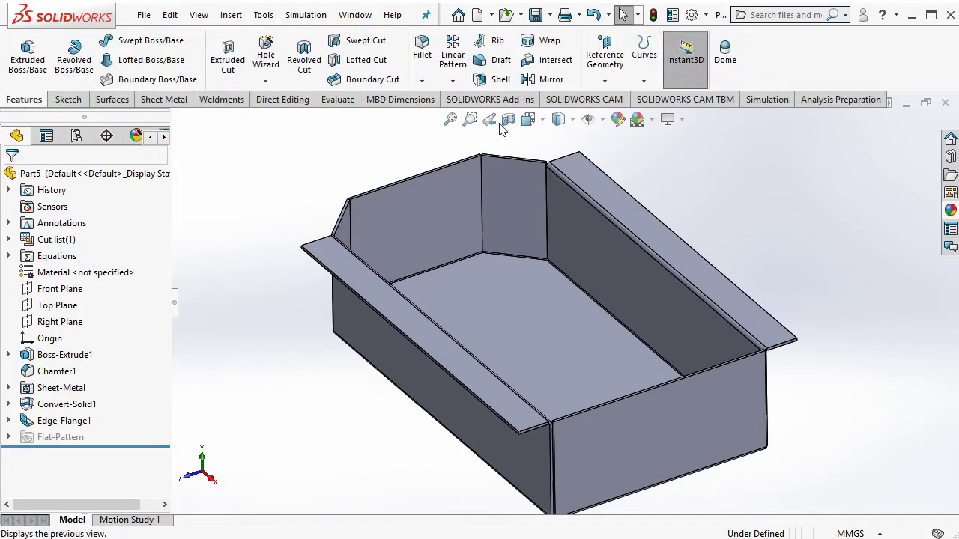
click(422, 52)
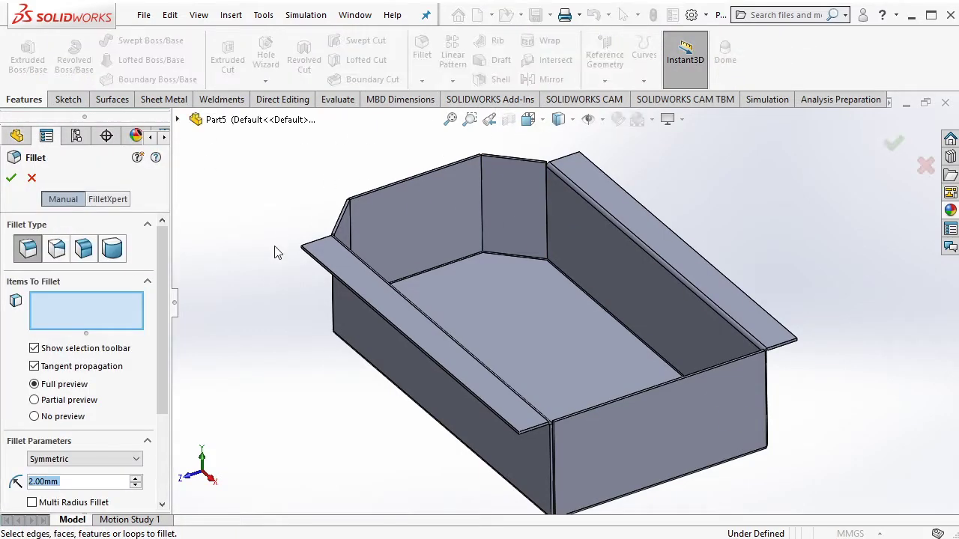
text(3)
key(Return)
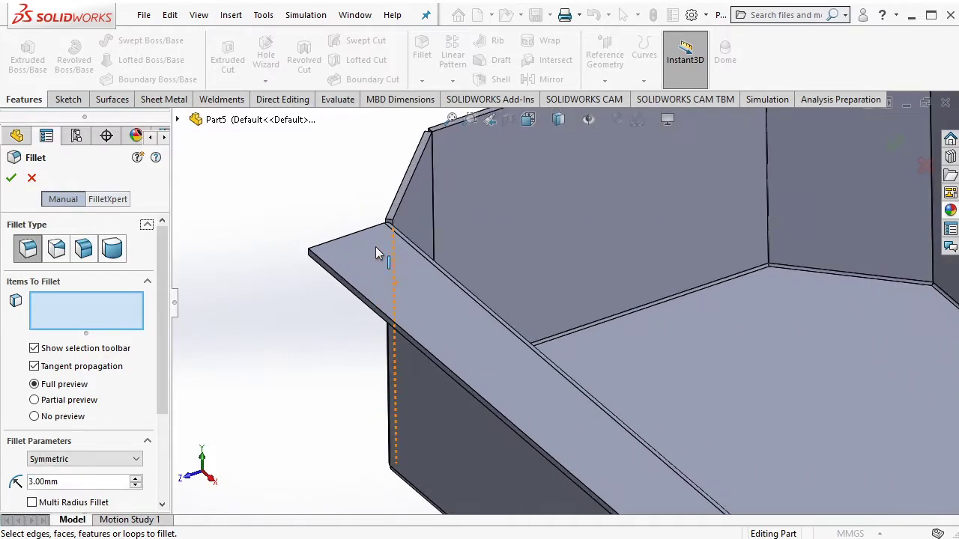
scroll(288, 270, down, 3)
click(299, 279)
scroll(296, 289, up, 5)
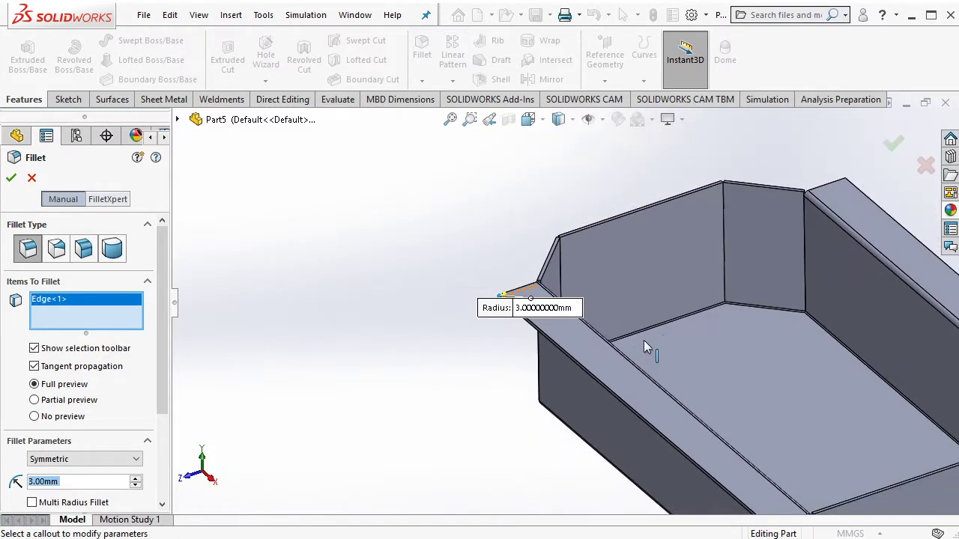
scroll(558, 380, down, 5)
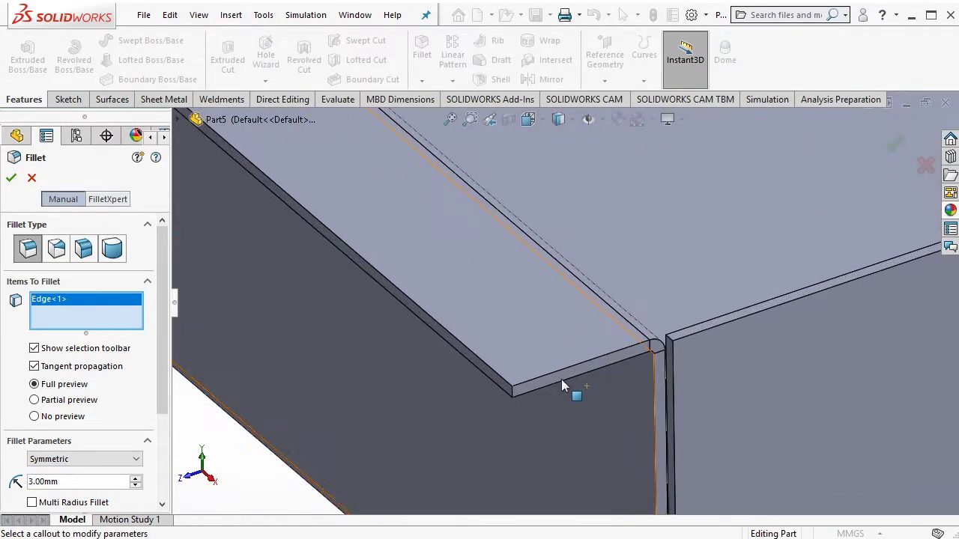
click(514, 394)
Add the remaining two flange corner edges and apply Fillet1
scroll(514, 399, up, 5)
scroll(489, 248, down, 3)
scroll(469, 153, down, 3)
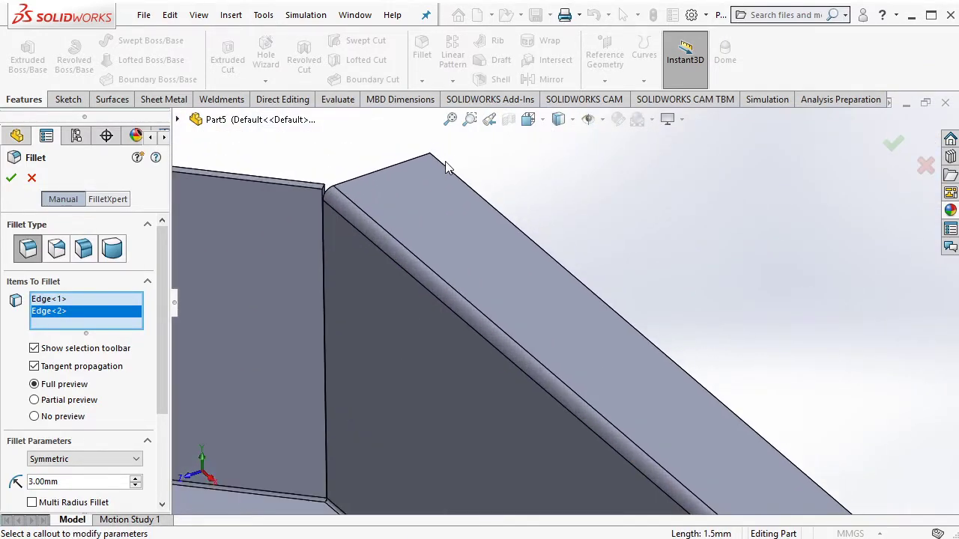
click(430, 159)
scroll(593, 317, up, 3)
scroll(754, 398, down, 3)
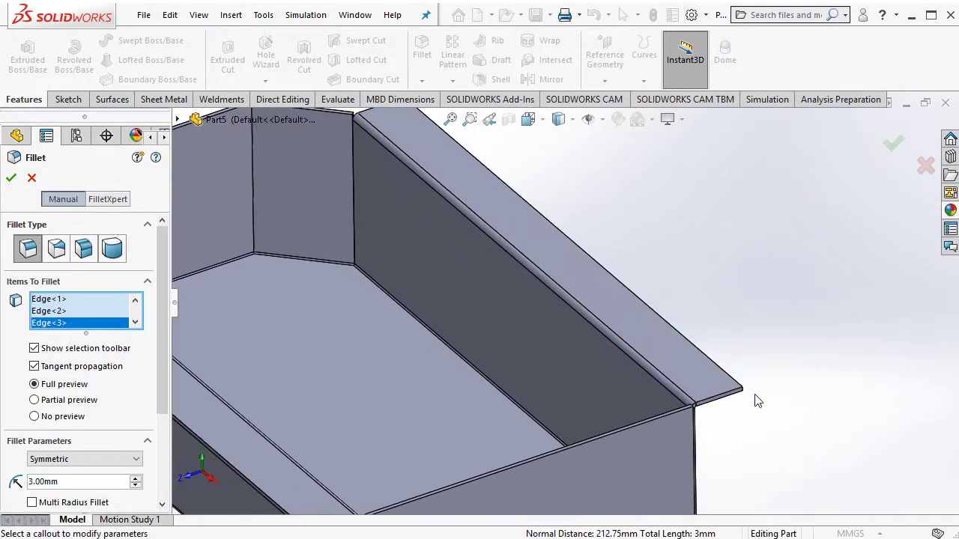
scroll(678, 351, down, 2)
click(653, 349)
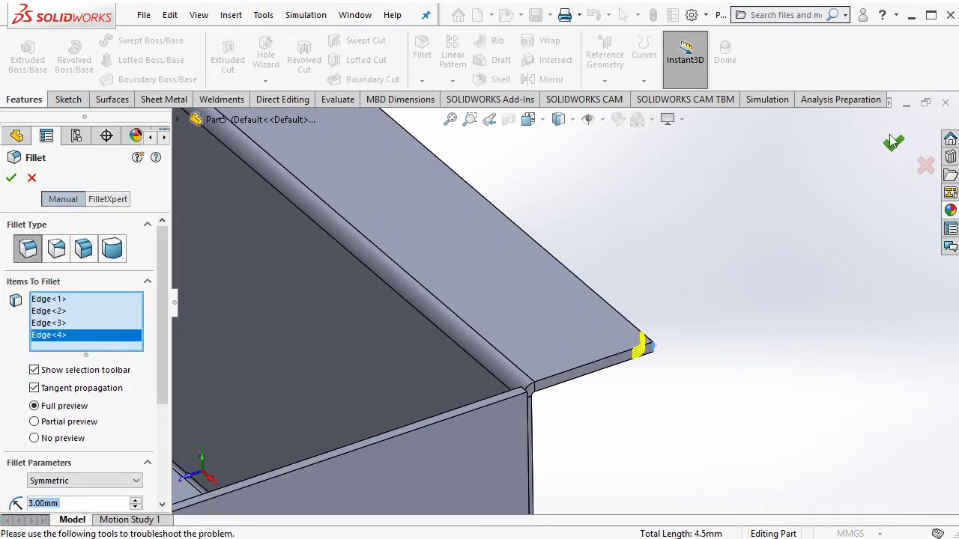
key(Return)
scroll(810, 265, up, 3)
mouse_move(499, 255)
middle_down()
mouse_move(397, 257)
mouse_move(437, 278)
mouse_move(445, 261)
mouse_move(475, 278)
middle_up()
scroll(450, 264, down, 2)
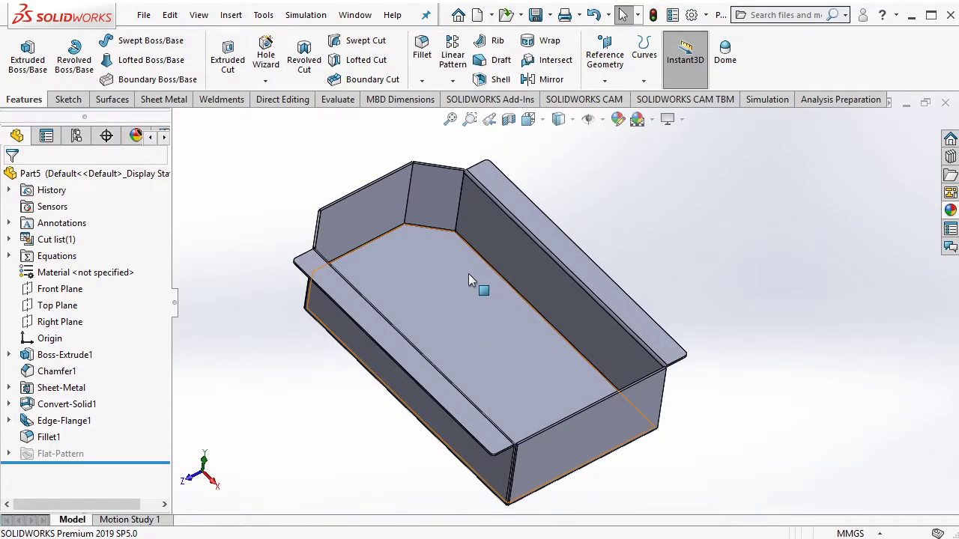
Start a sketch on the tray floor with a centerline from the end wall's bottom edge
click(469, 276)
click(531, 239)
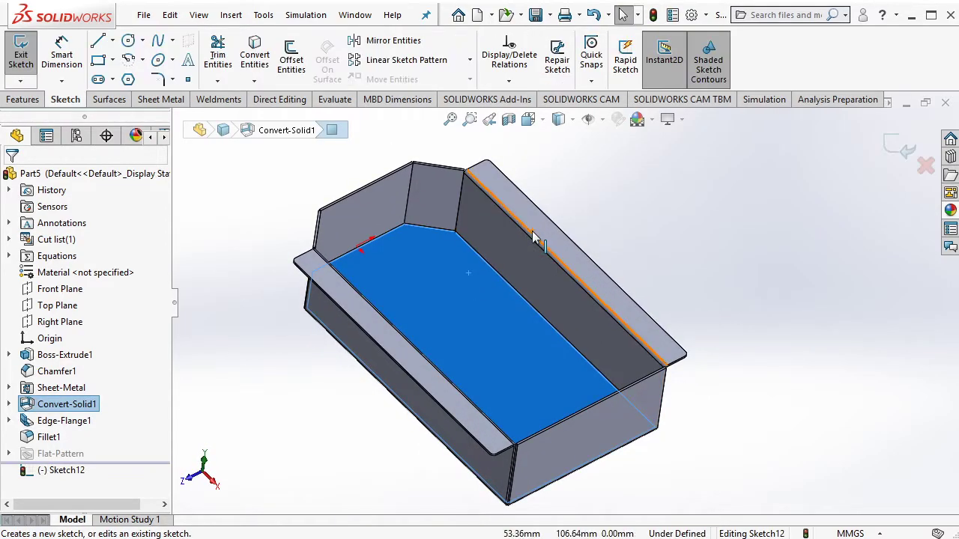
middle_drag(456, 260, 444, 245)
scroll(446, 245, down, 3)
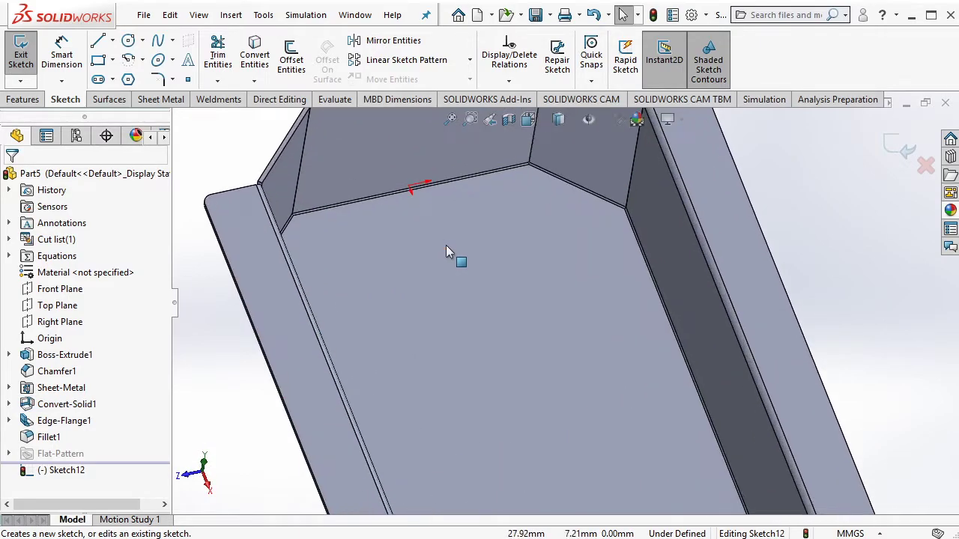
click(113, 41)
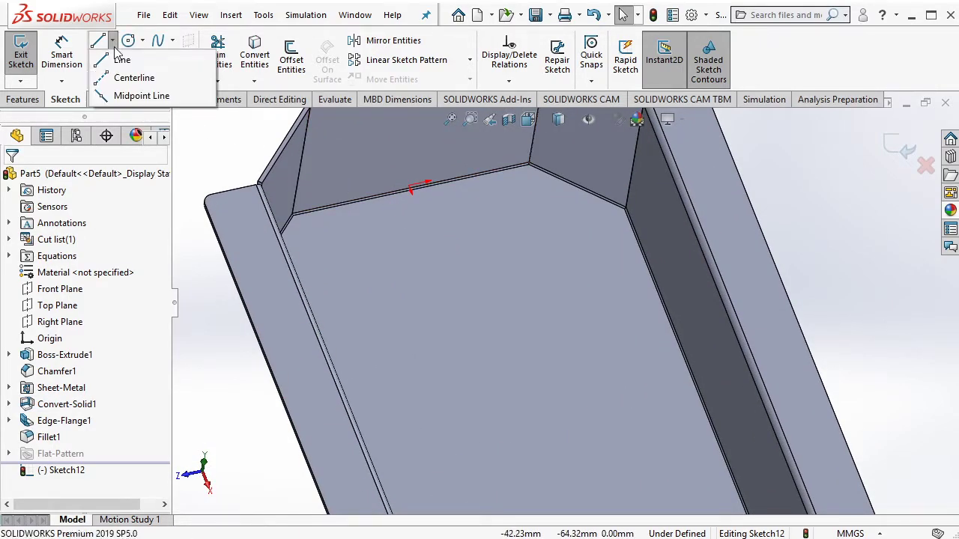
click(128, 79)
click(411, 188)
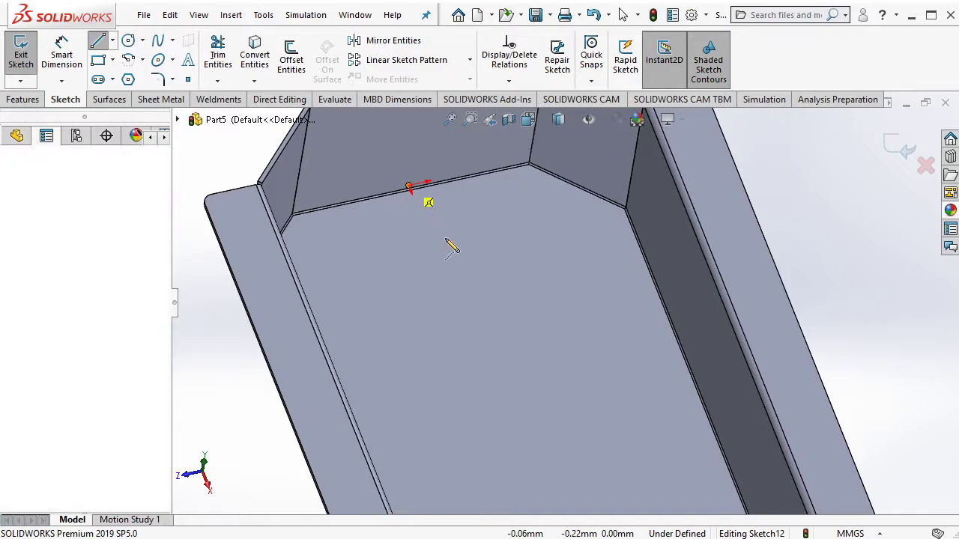
click(475, 353)
key(Escape)
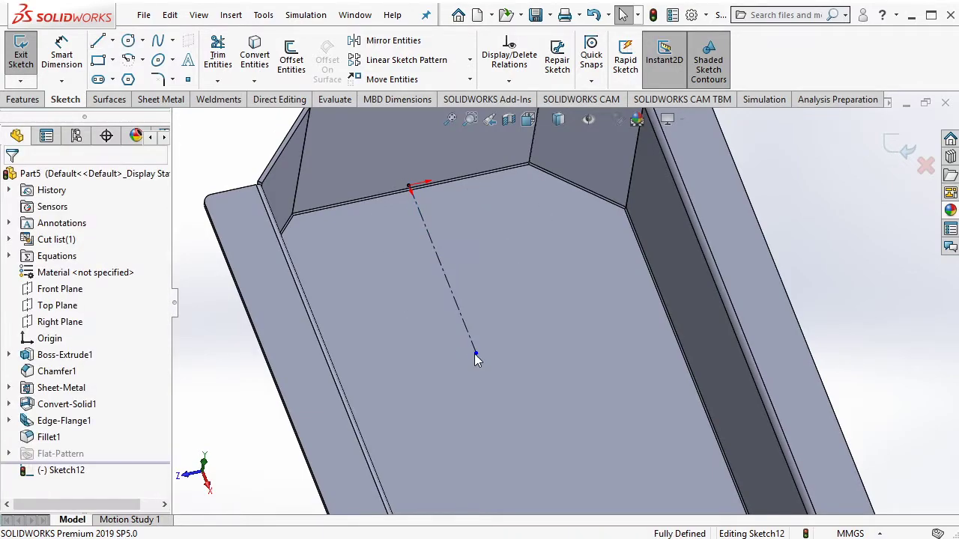
Draw a 100 mm circle centred on the centerline's end point
middle_drag(479, 364, 499, 333)
key(c)
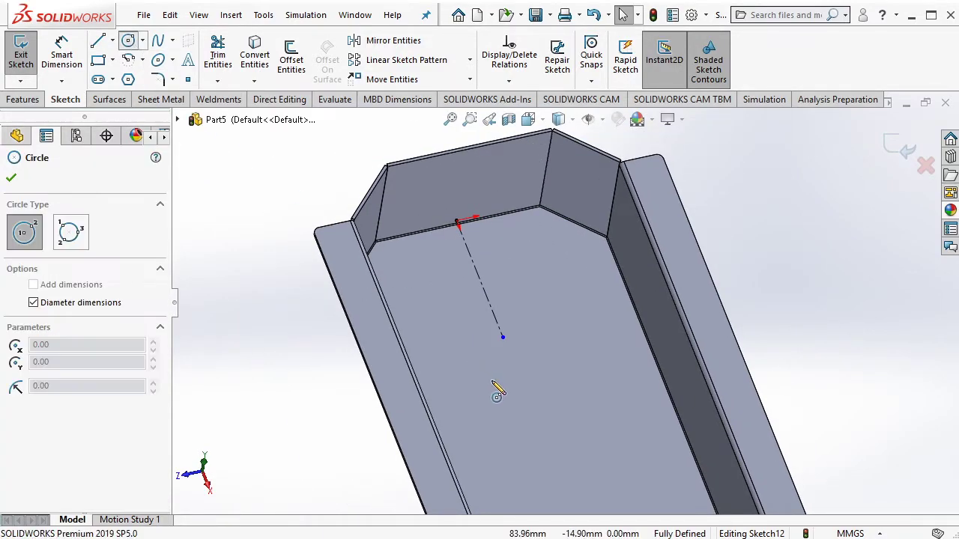
click(503, 338)
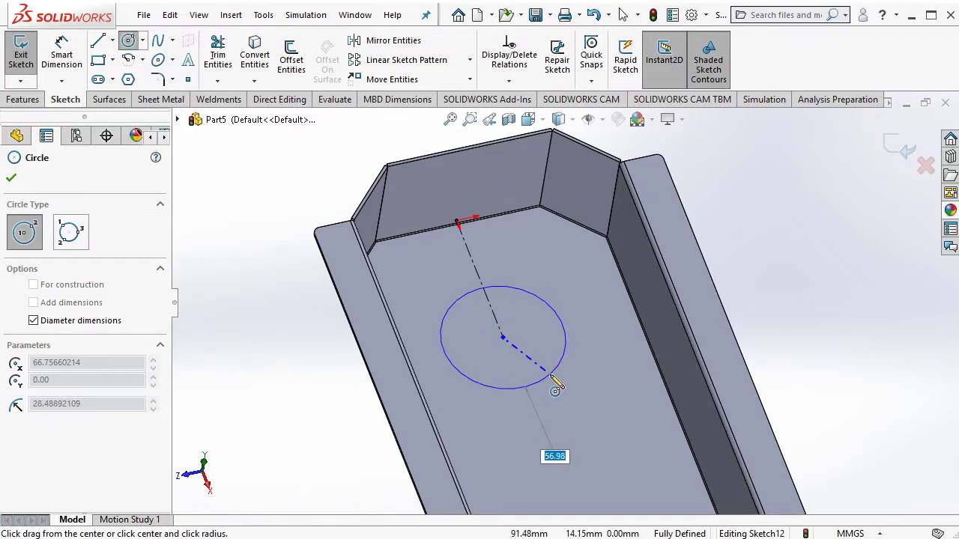
key(Return)
key(Escape)
middle_drag(610, 388, 533, 353)
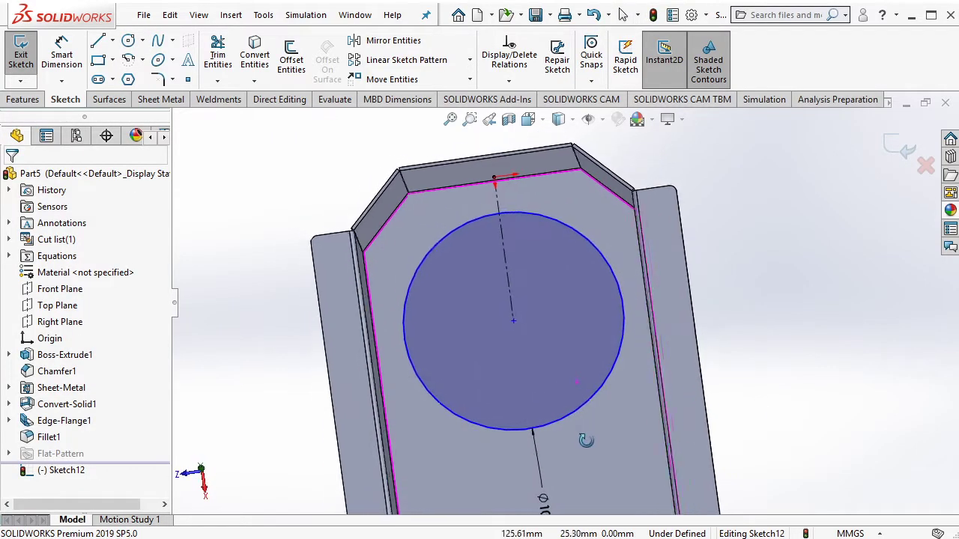
drag(514, 325, 518, 342)
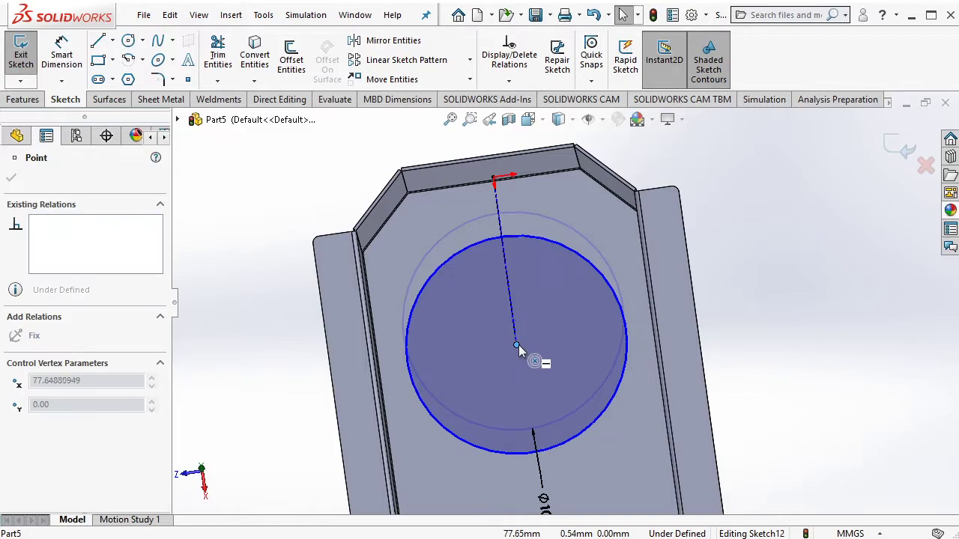
key(Escape)
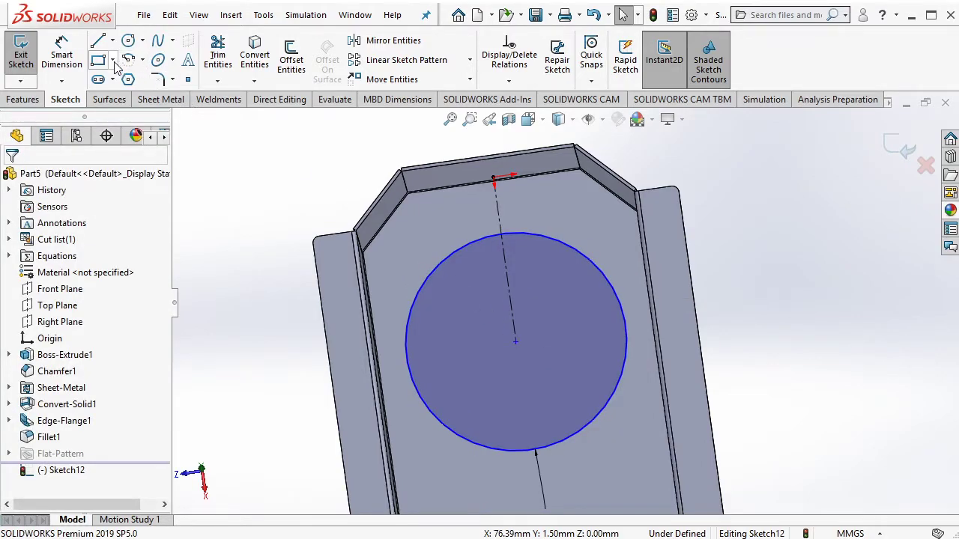
Dimension the centerline to 70 mm, fixing the circle's centre
click(113, 62)
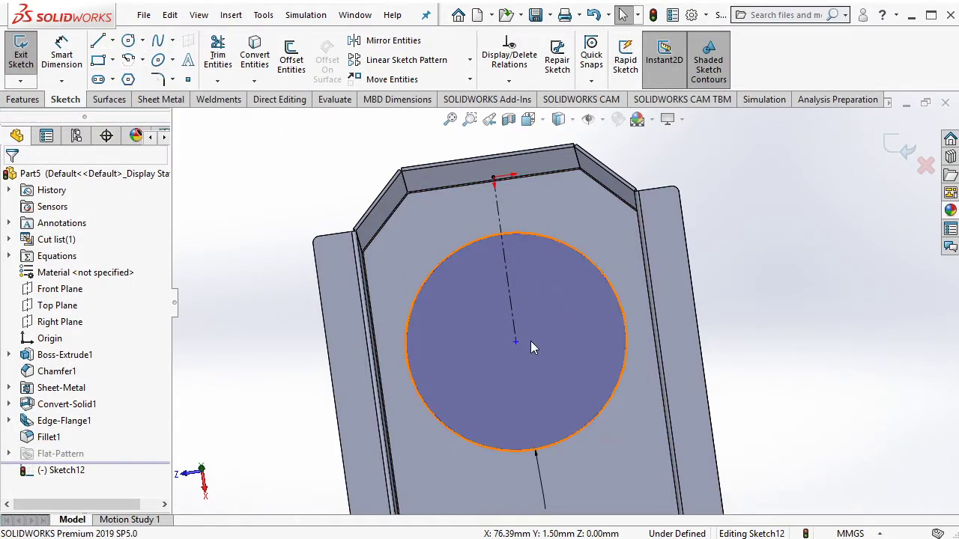
click(511, 340)
click(367, 129)
click(61, 56)
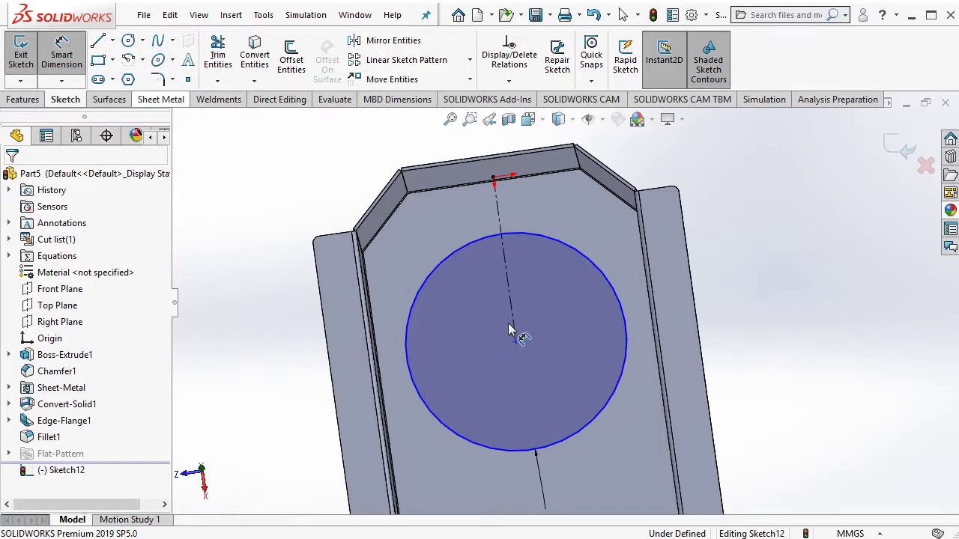
click(513, 307)
click(527, 228)
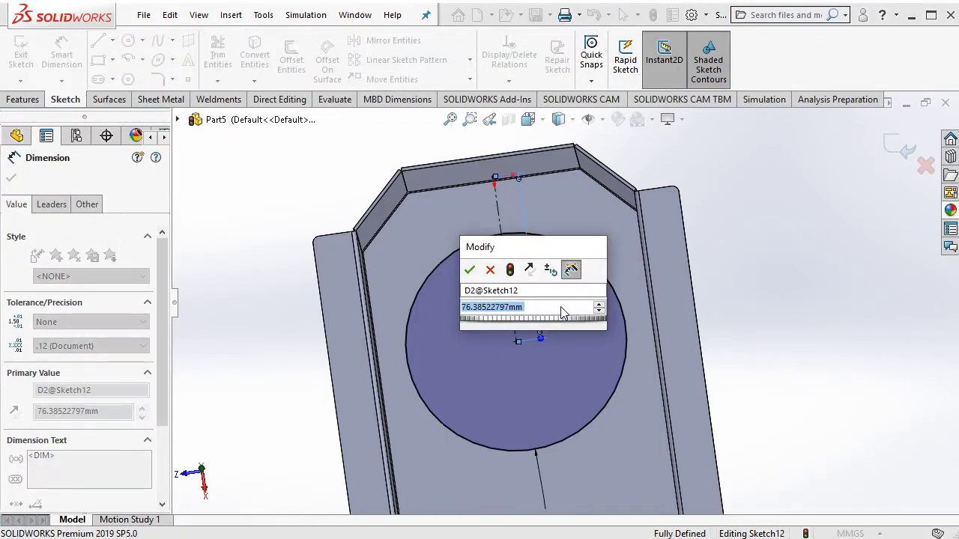
text(8)
key(BackSpace)
key(BackSpace)
text(9)
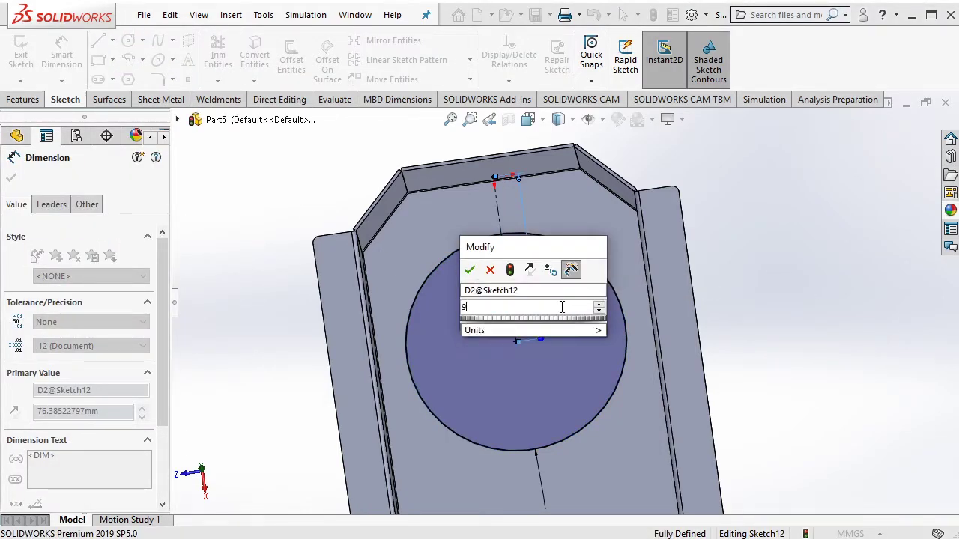
text(0)
key(Return)
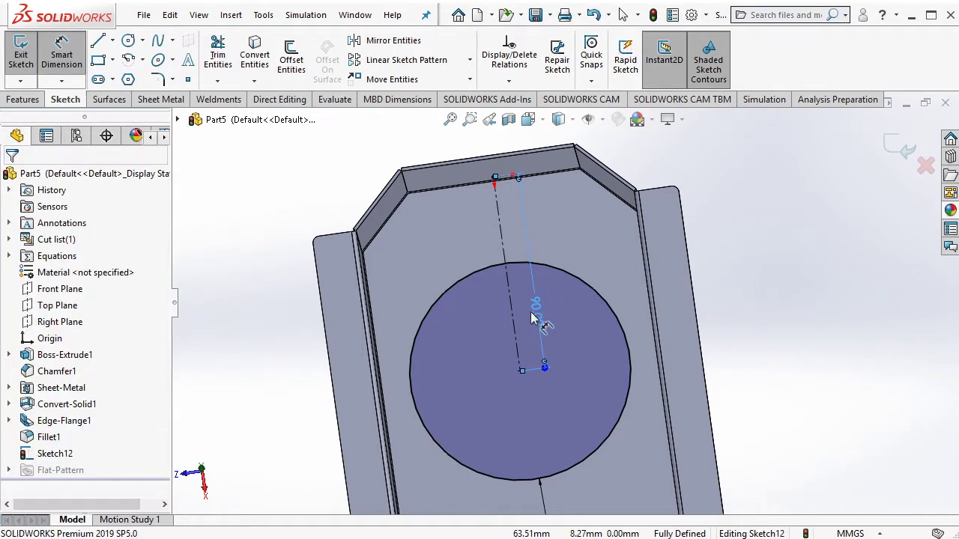
double_click(536, 315)
text(0)
key(Return)
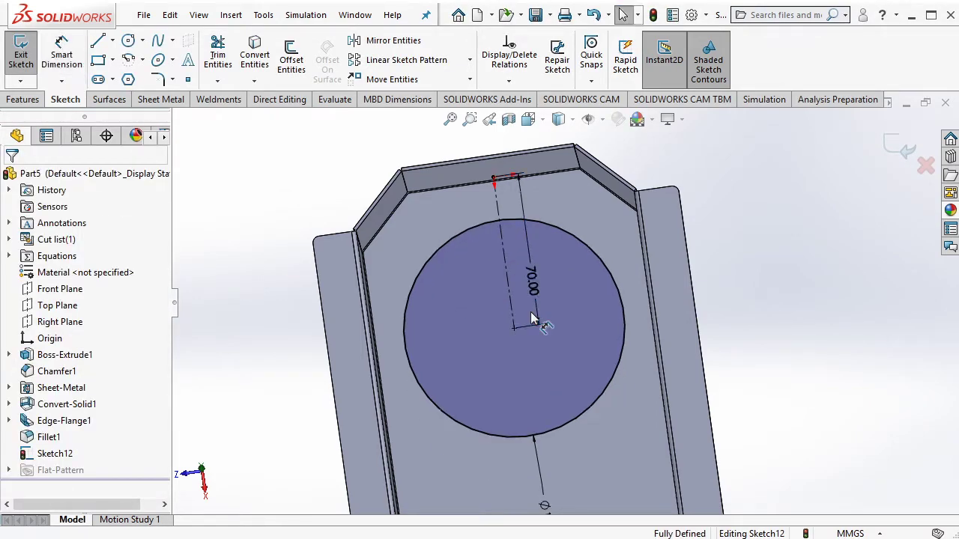
click(23, 100)
Extrude-cut the sketched circle Through All in the floor, then start a new sketch on the floor face
click(228, 58)
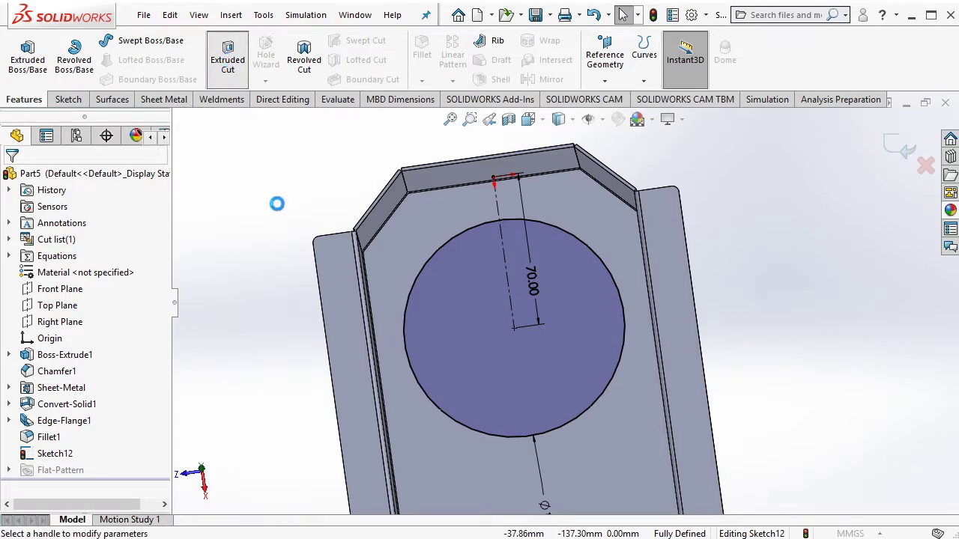
click(120, 269)
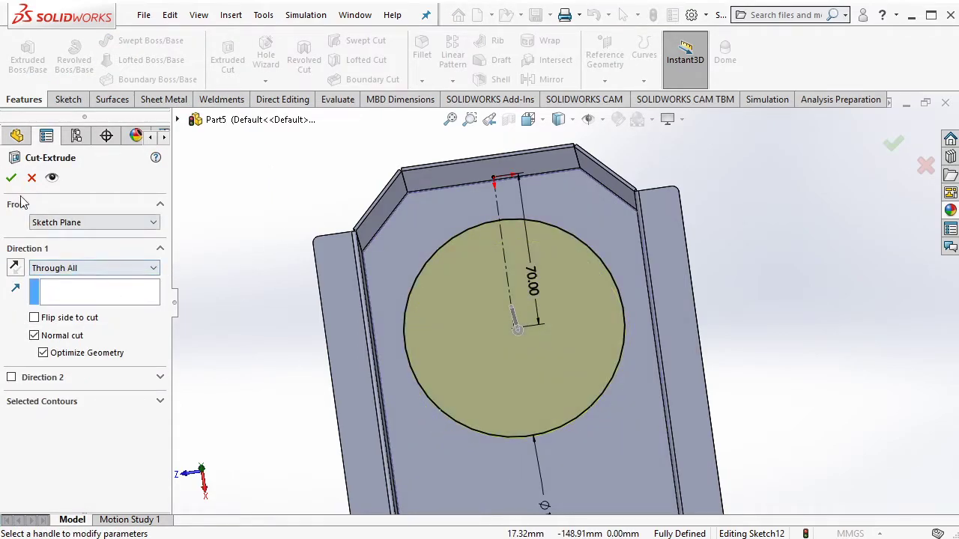
click(11, 178)
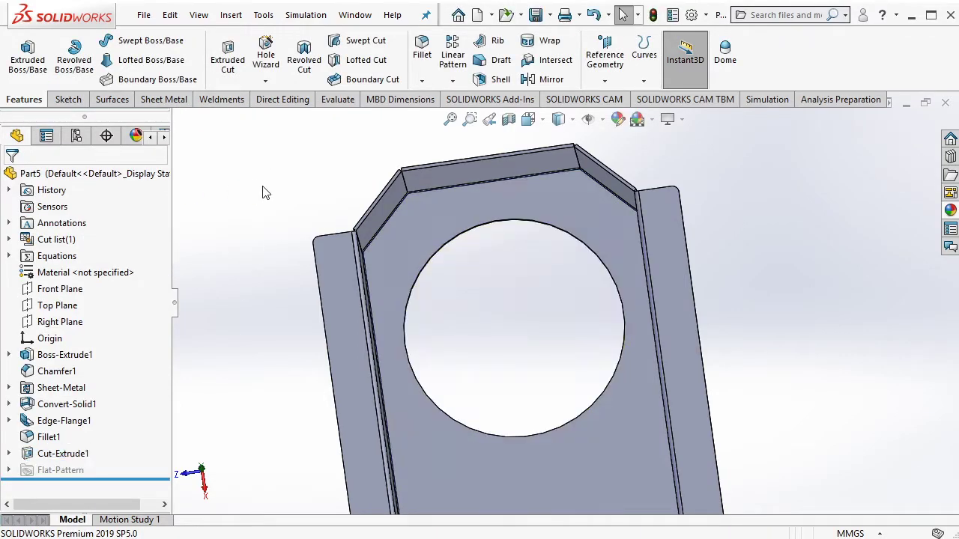
click(629, 426)
click(692, 383)
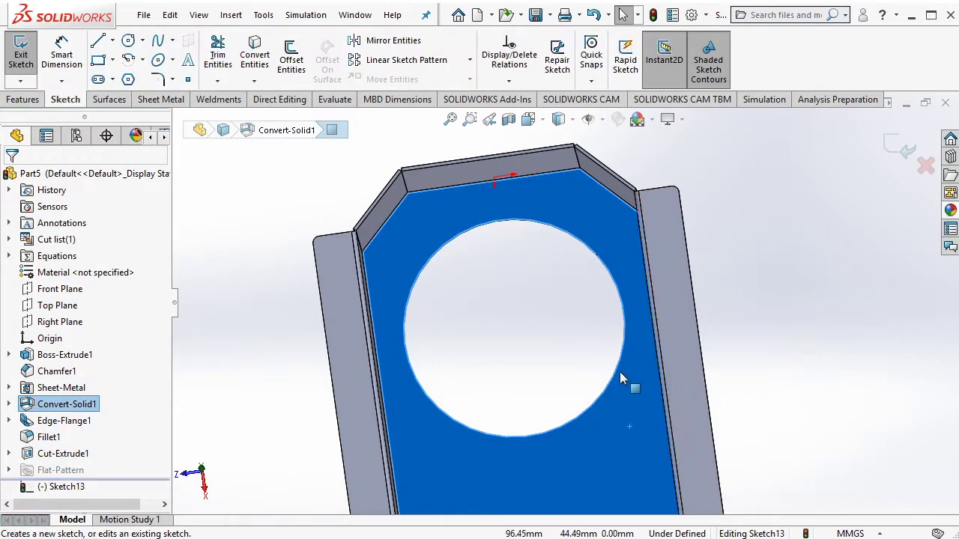
Convert the hole edge into a sketch circle and draw a centre rectangle on its centre
click(264, 58)
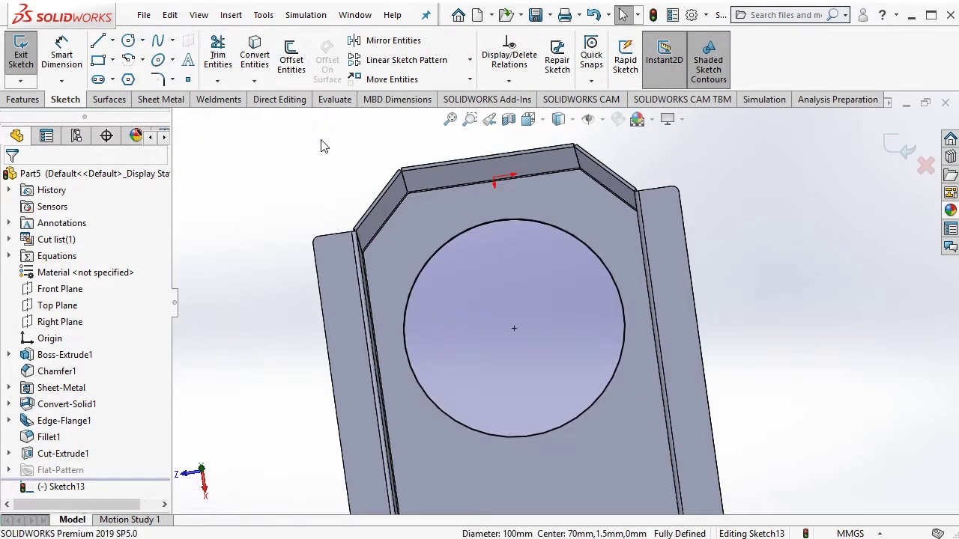
click(112, 60)
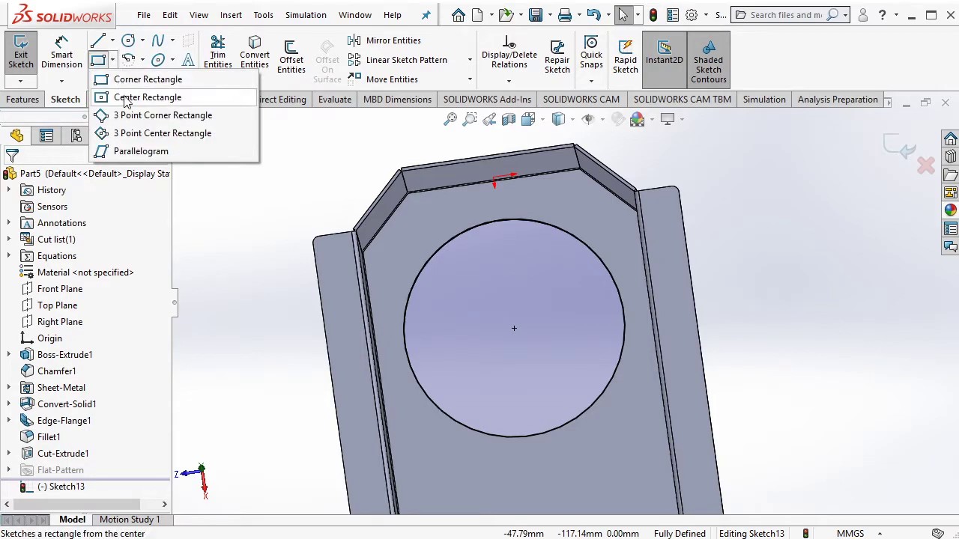
click(147, 98)
click(514, 329)
click(455, 460)
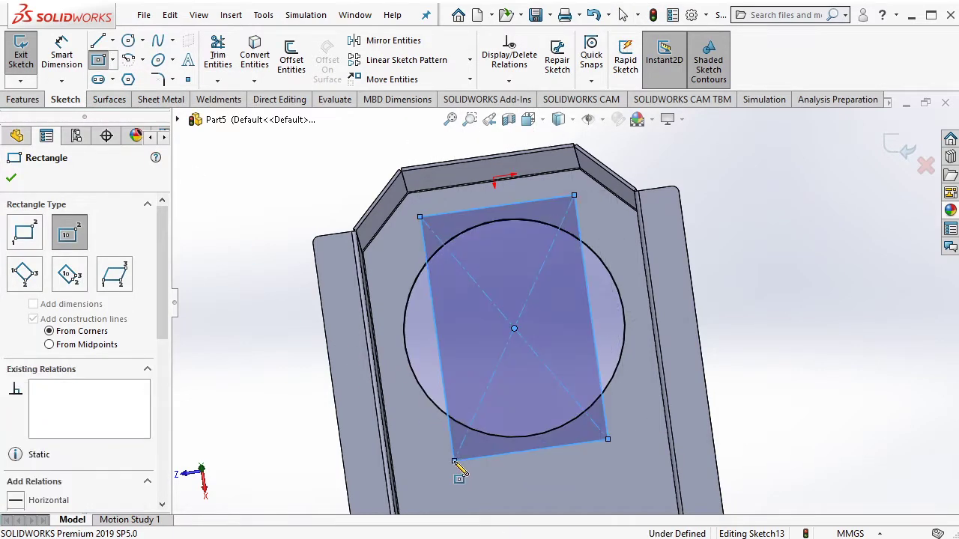
key(Escape)
Make the circle tangent to the rectangle's bottom and left sides, then exit the sketch
click(498, 436)
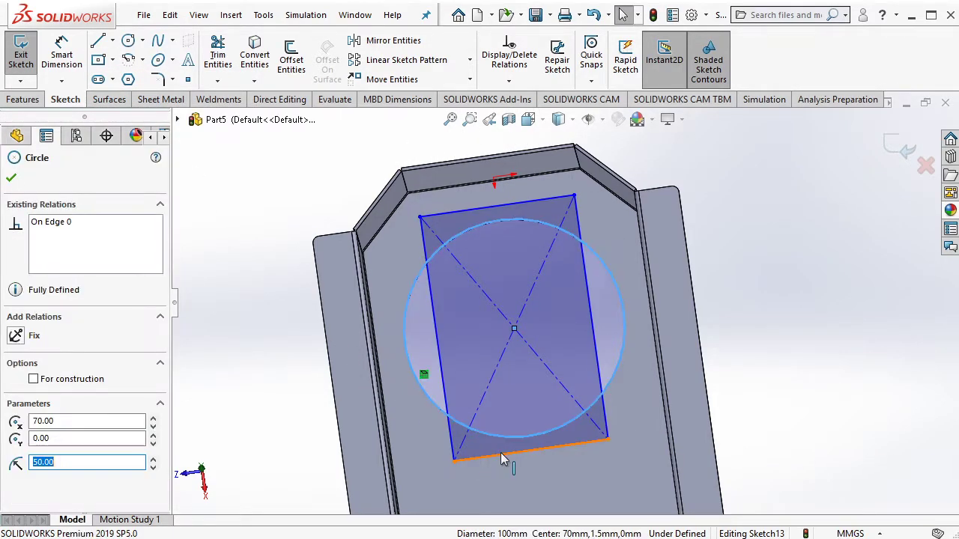
ctrl+click(516, 452)
click(544, 386)
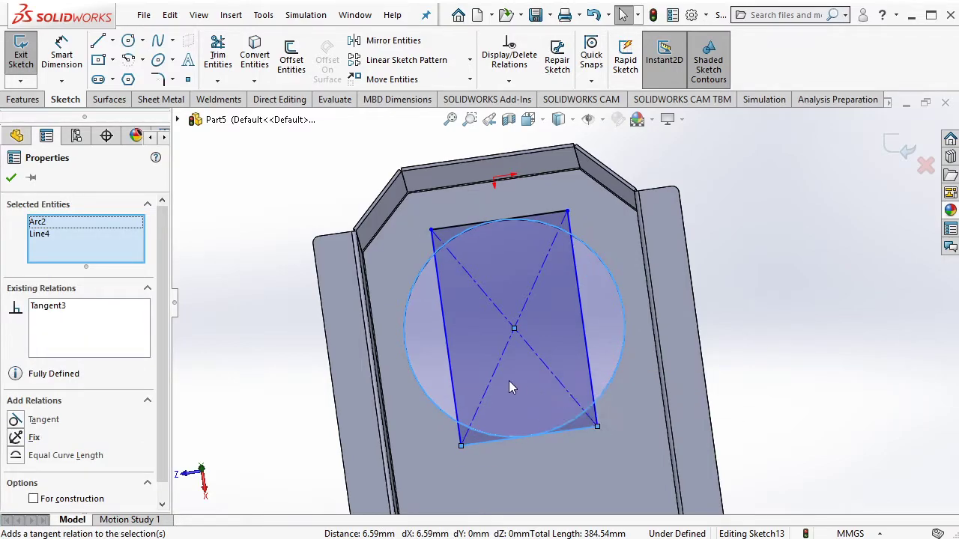
key(Escape)
click(406, 359)
ctrl+click(449, 357)
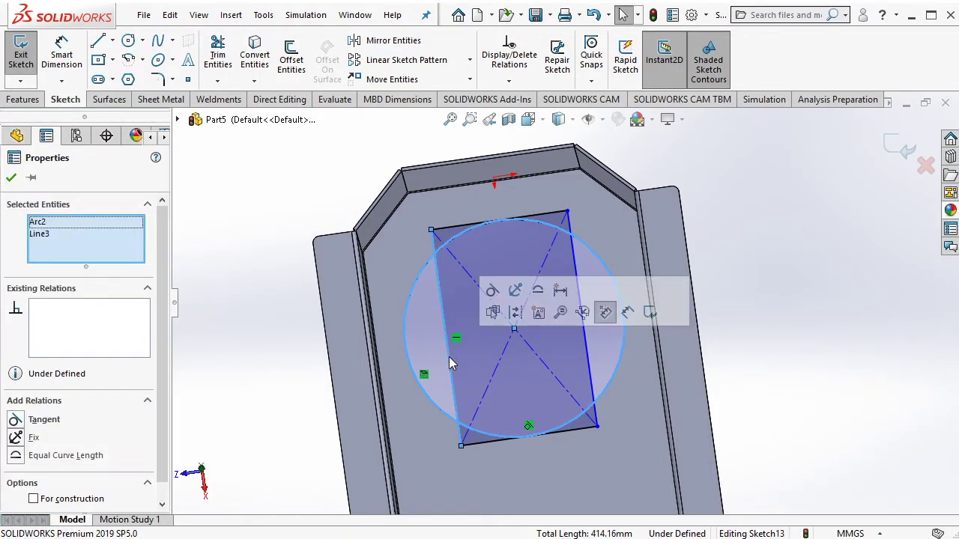
click(605, 311)
key(Escape)
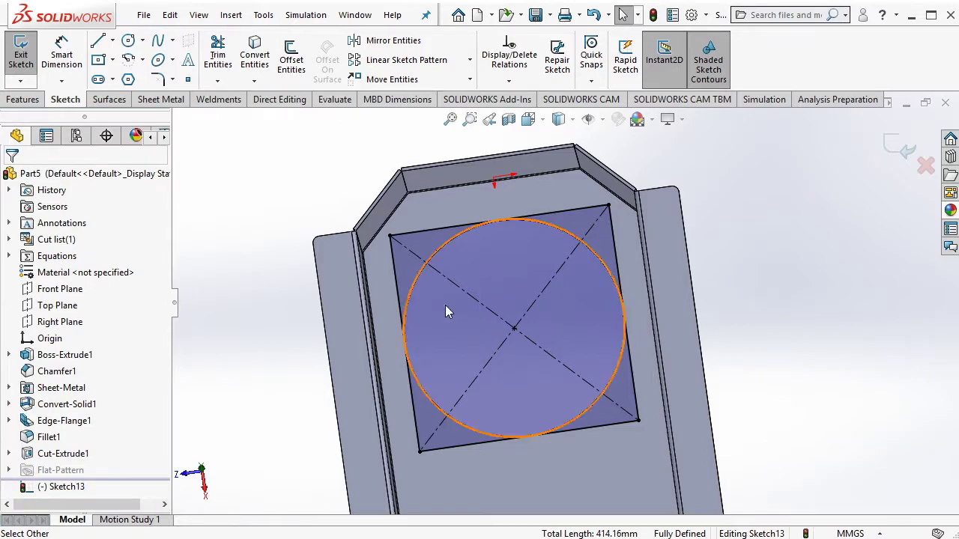
click(21, 49)
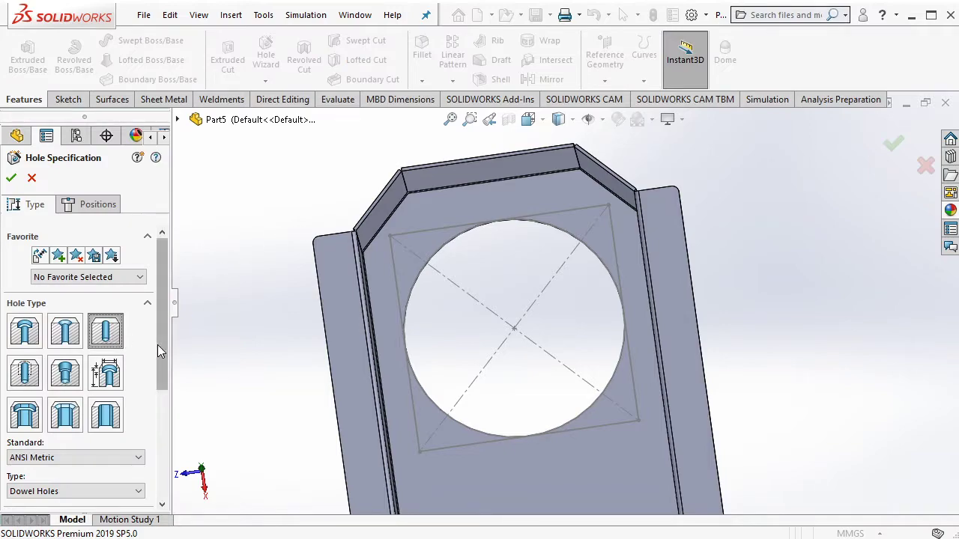
Set the hole specification to ANSI Metric drill sizes at Ø4.5
scroll(159, 349, down, 5)
click(135, 350)
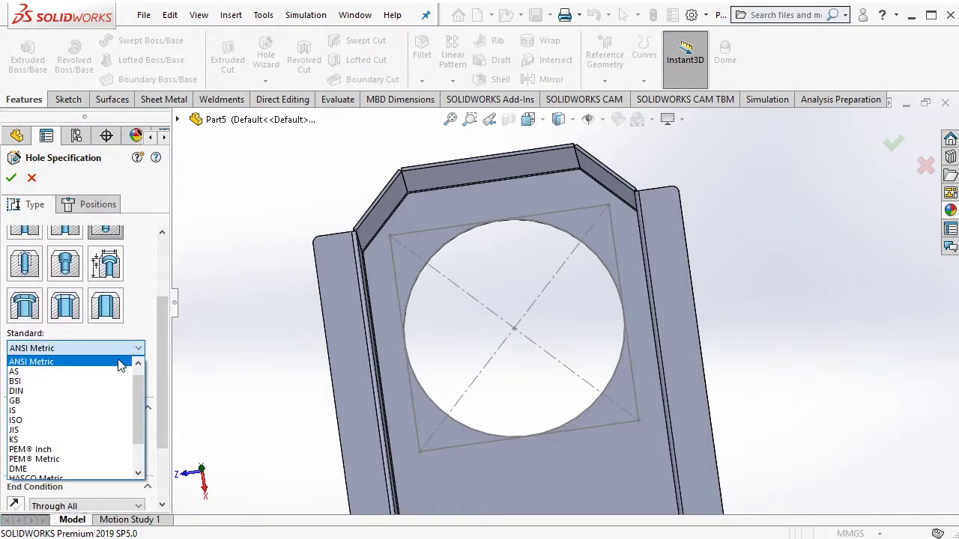
click(120, 362)
click(138, 382)
click(142, 403)
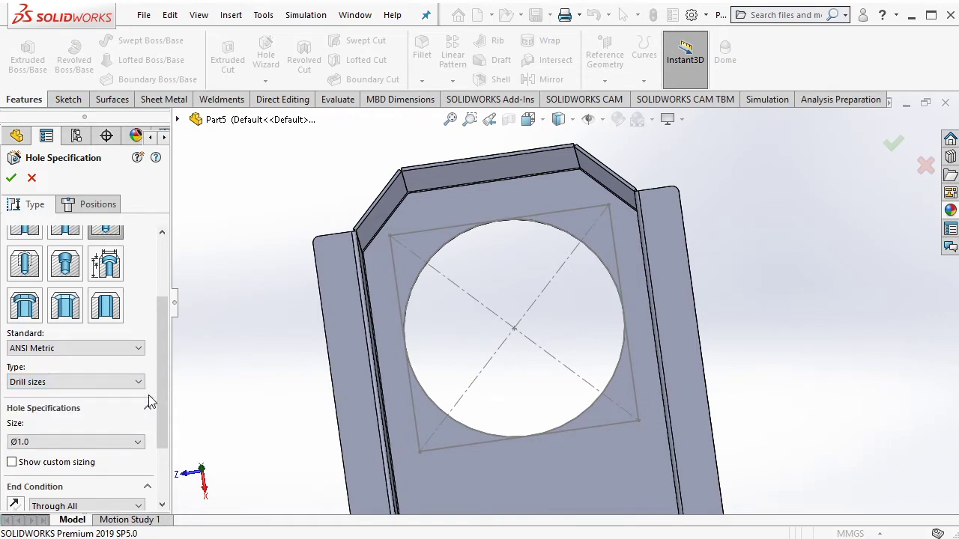
scroll(161, 422, down, 2)
scroll(162, 422, down, 2)
click(138, 349)
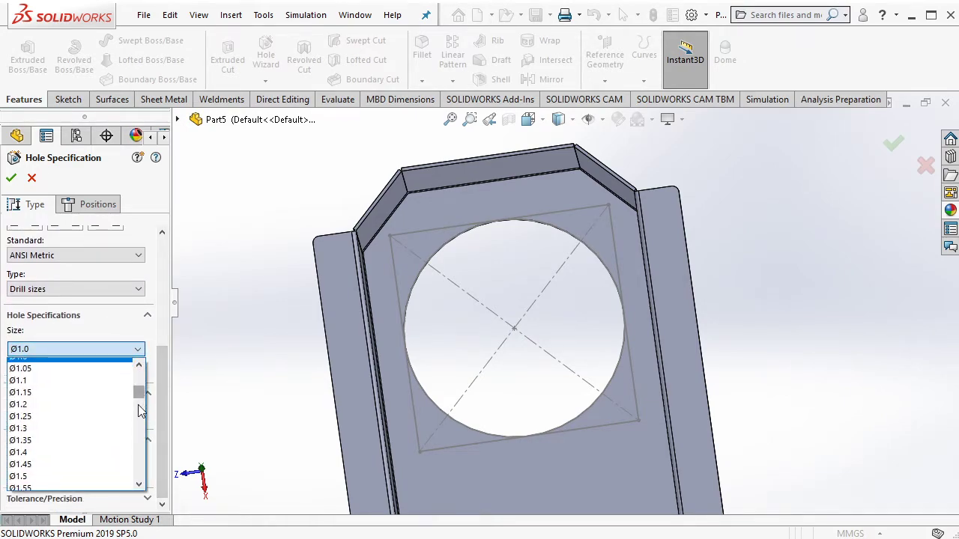
drag(139, 407, 139, 418)
click(104, 460)
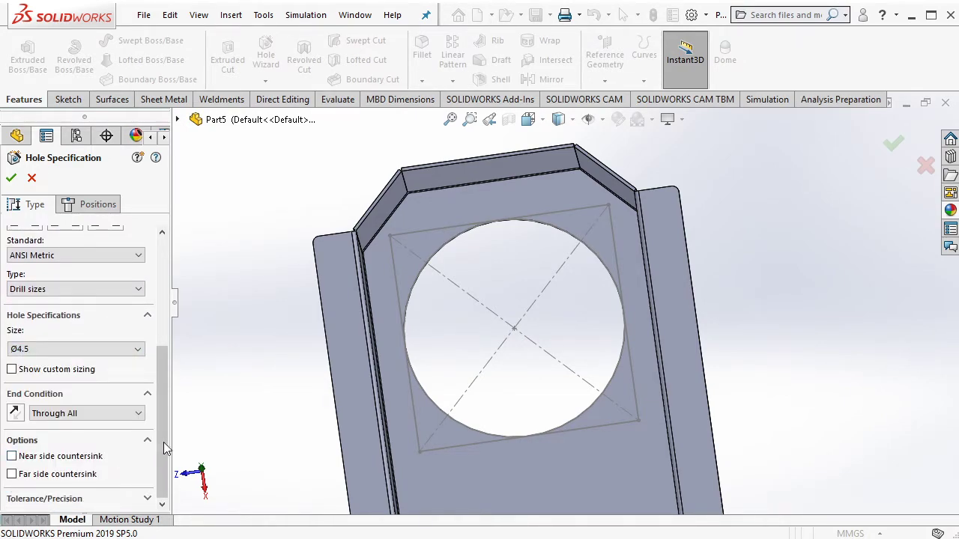
Place the Ø4.5 holes at the square's corners using a 3D sketch and confirm the feature
click(87, 209)
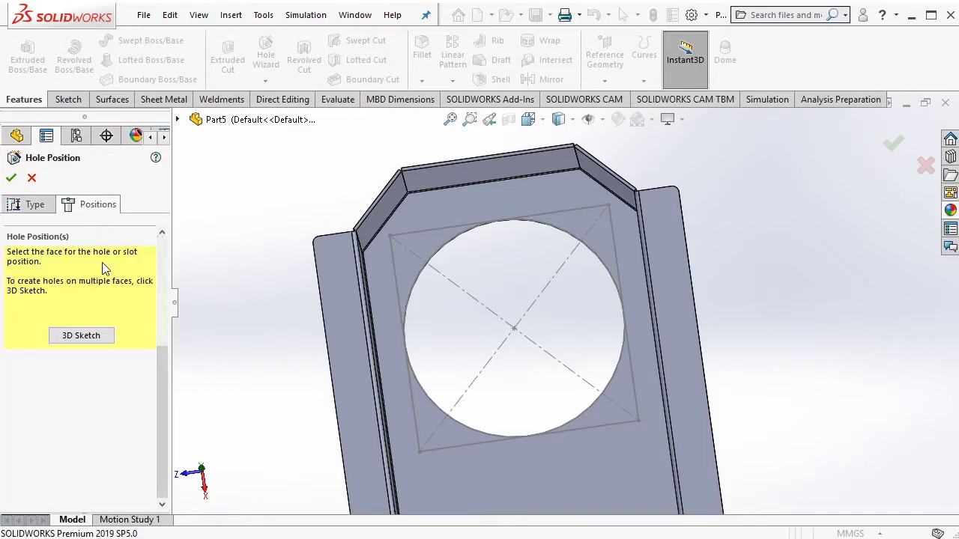
click(83, 336)
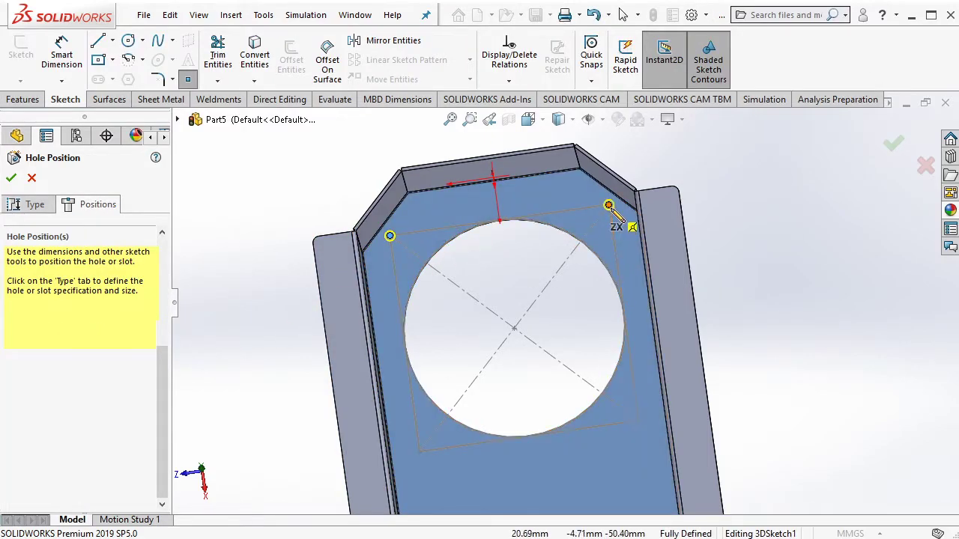
click(608, 206)
click(639, 421)
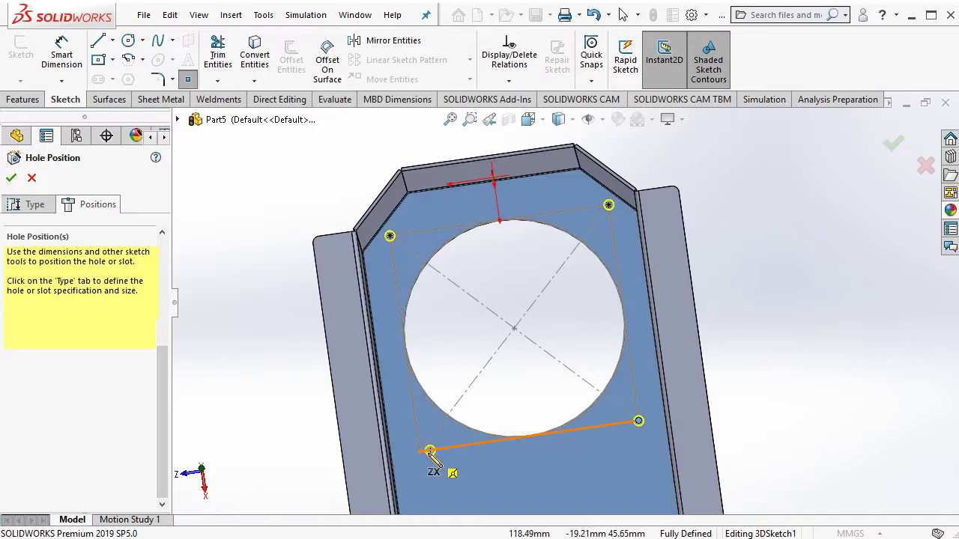
click(419, 454)
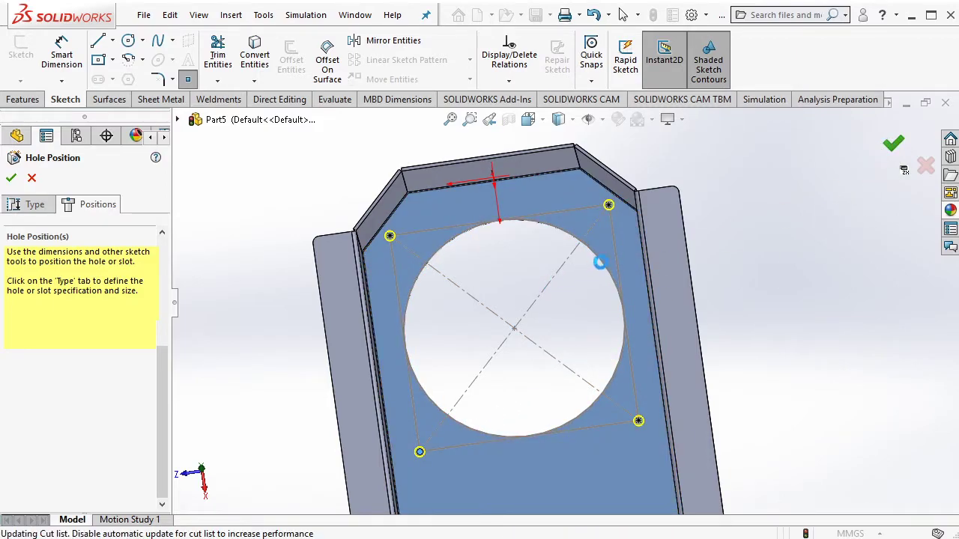
key(Return)
click(581, 253)
Hide the positioning sketch and change the round hole's 70 mm position dimension to 80 mm
click(625, 224)
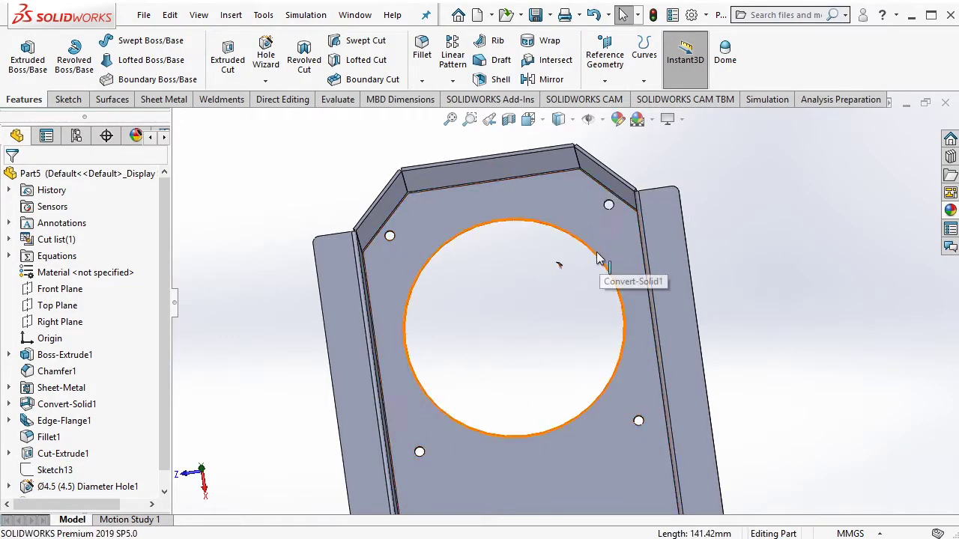
middle_drag(598, 259, 605, 145)
scroll(580, 224, down, 5)
click(520, 279)
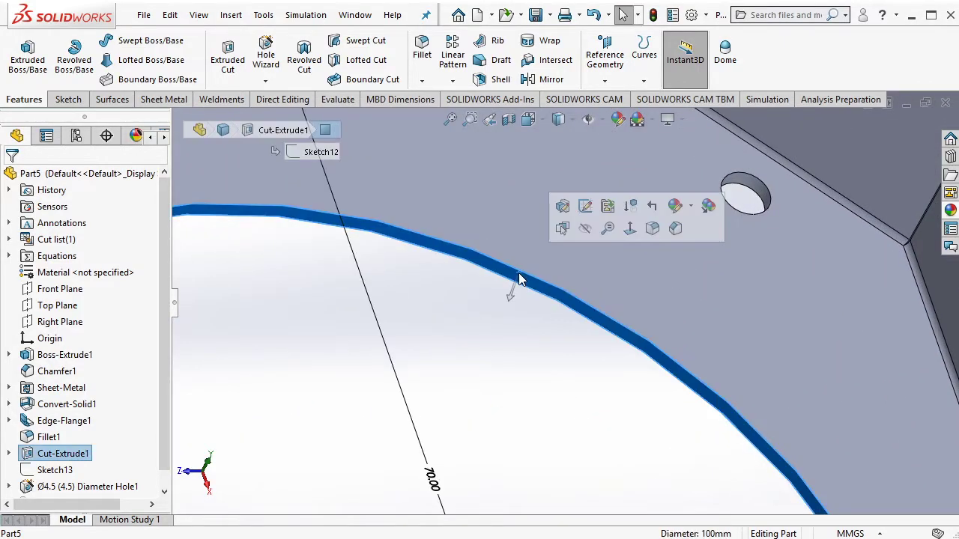
scroll(532, 285, up, 5)
middle_drag(615, 320, 524, 352)
double_click(514, 355)
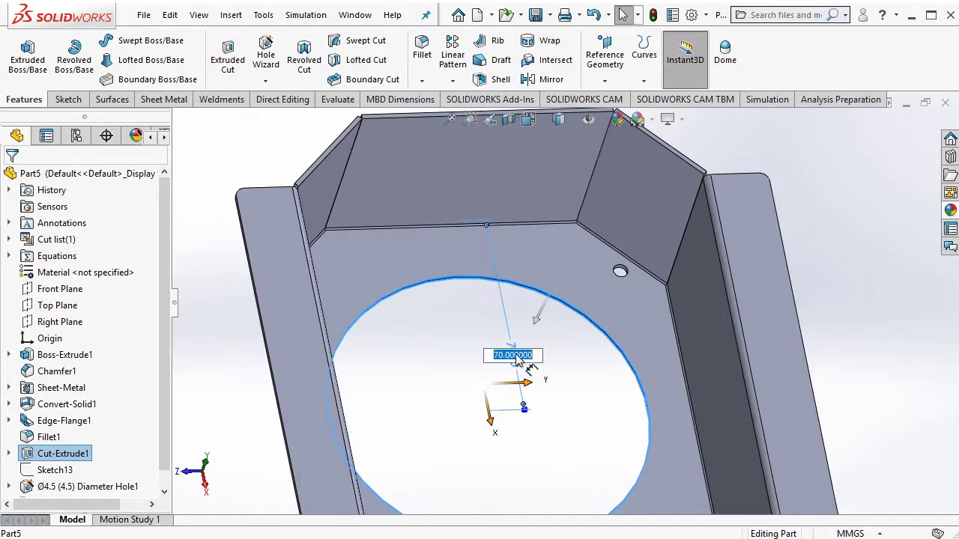
key(Return)
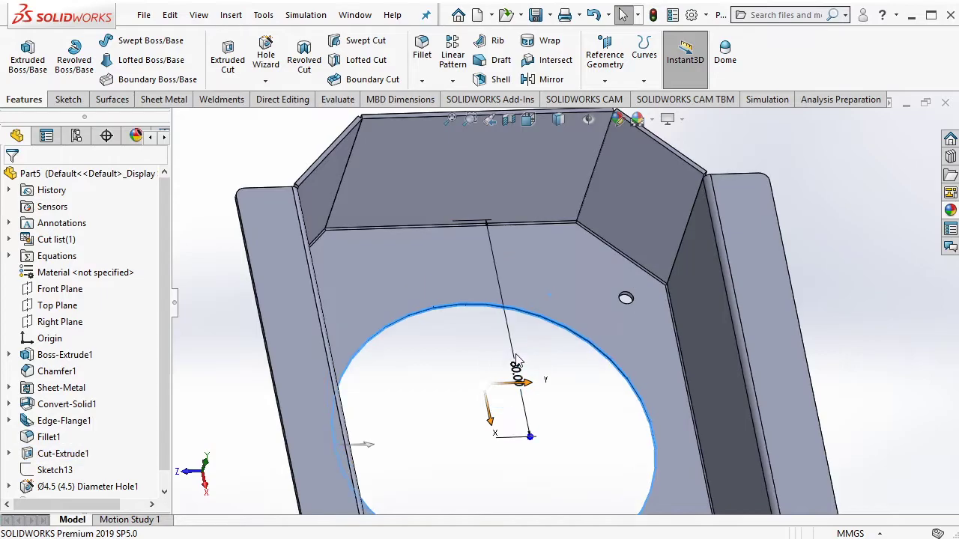
scroll(462, 364, up, 3)
mouse_move(461, 365)
middle_down()
mouse_move(615, 389)
mouse_move(589, 368)
middle_up()
scroll(608, 395, up, 2)
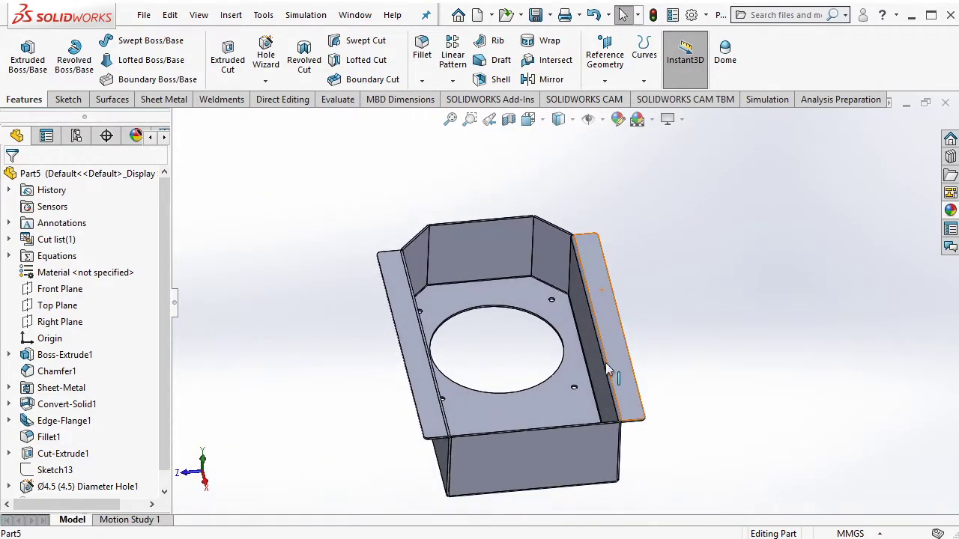
scroll(590, 369, down, 5)
scroll(560, 263, down, 2)
Sketch on the floor, convert the hole edge, and draw vertical and horizontal centre rectangles
click(557, 244)
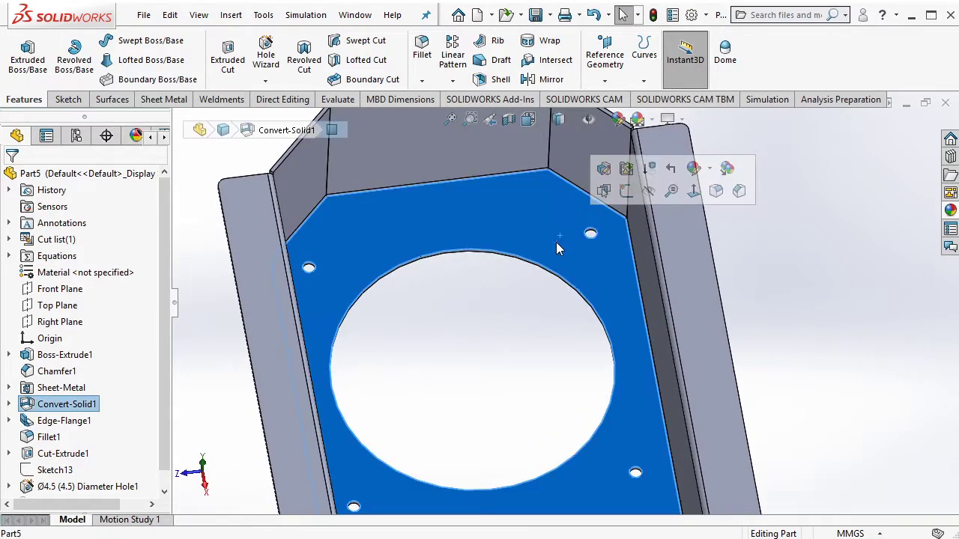
click(667, 229)
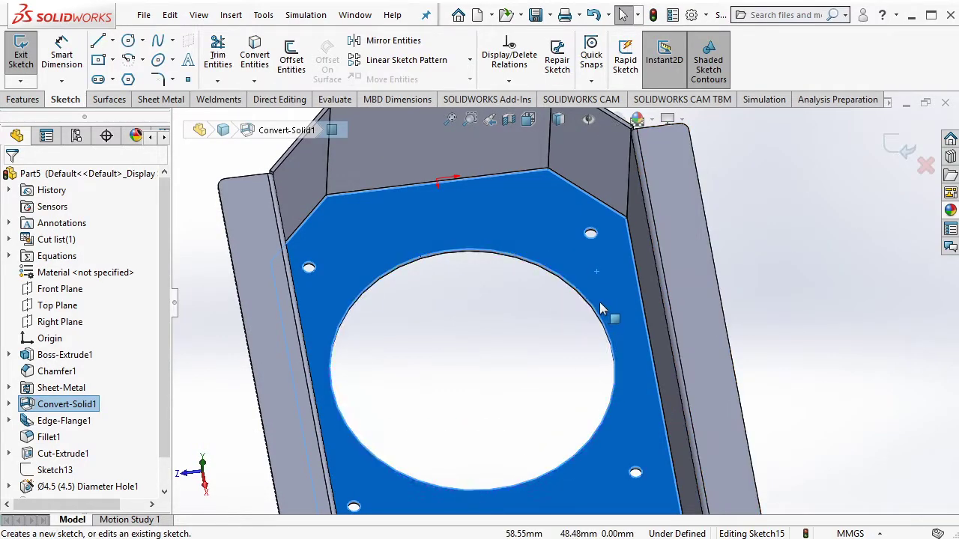
click(605, 328)
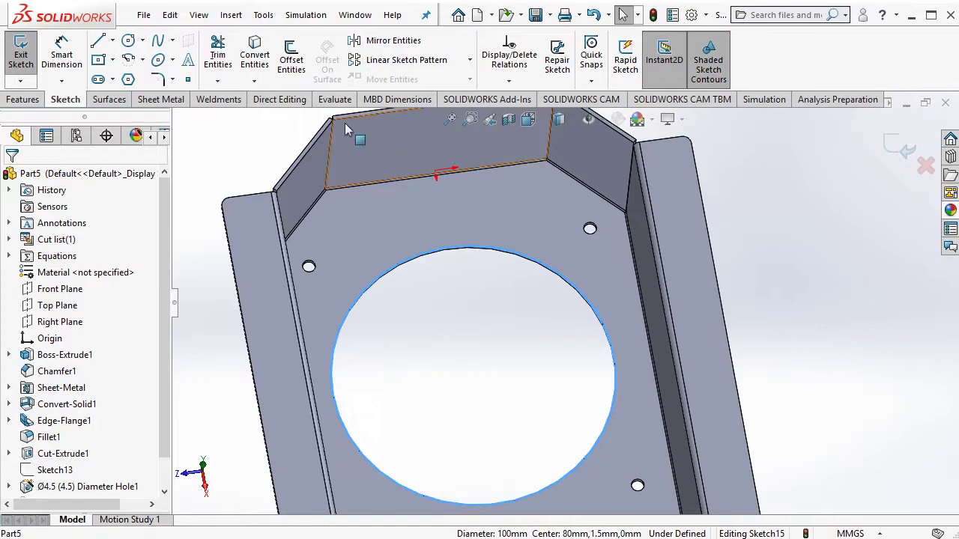
click(254, 53)
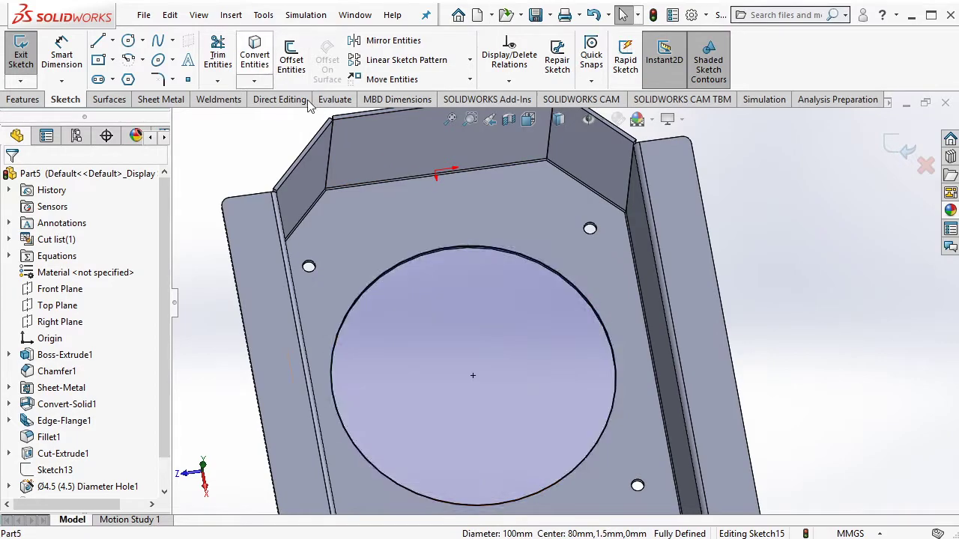
click(98, 60)
click(473, 375)
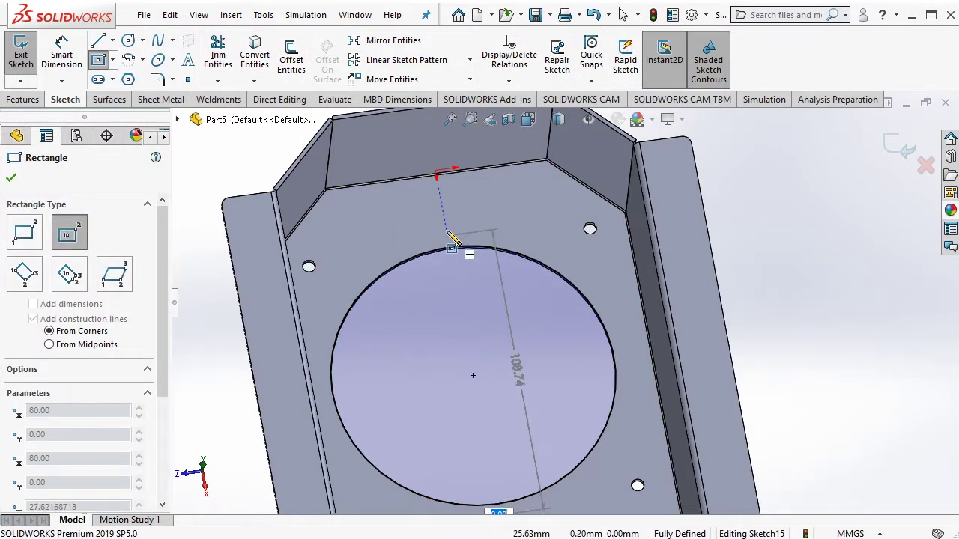
click(454, 220)
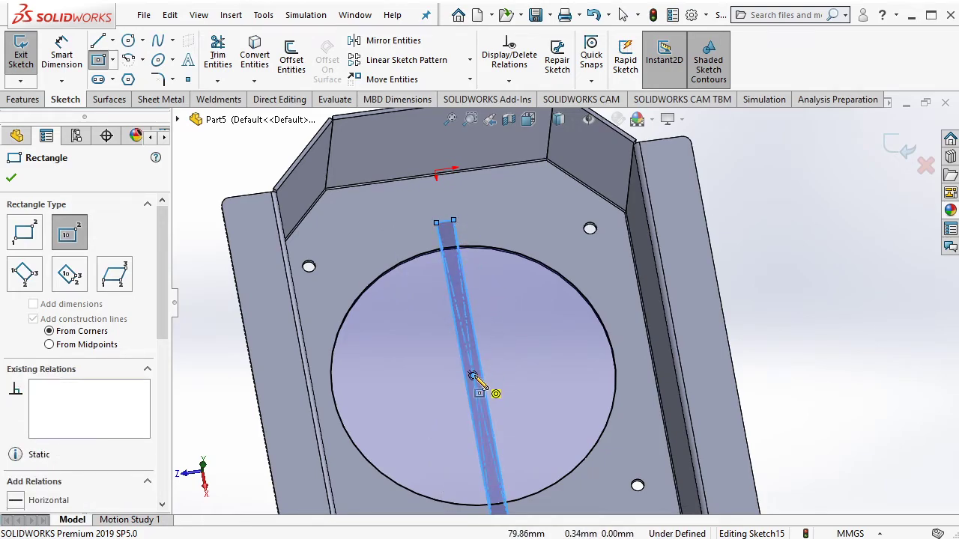
click(473, 375)
click(640, 367)
key(Escape)
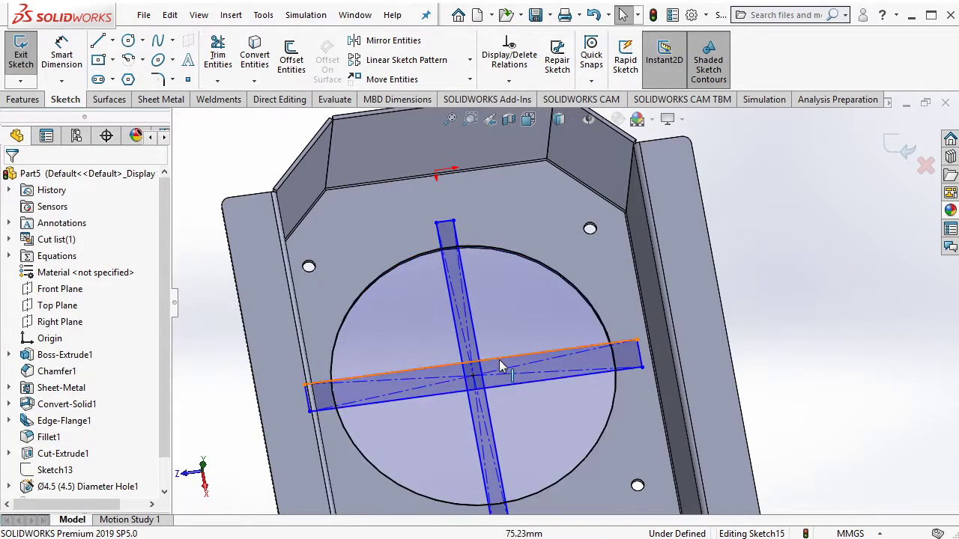
Make the two bars equal in width and length, with the vertical bar's end tangent to the circle
click(493, 358)
ctrl+click(493, 359)
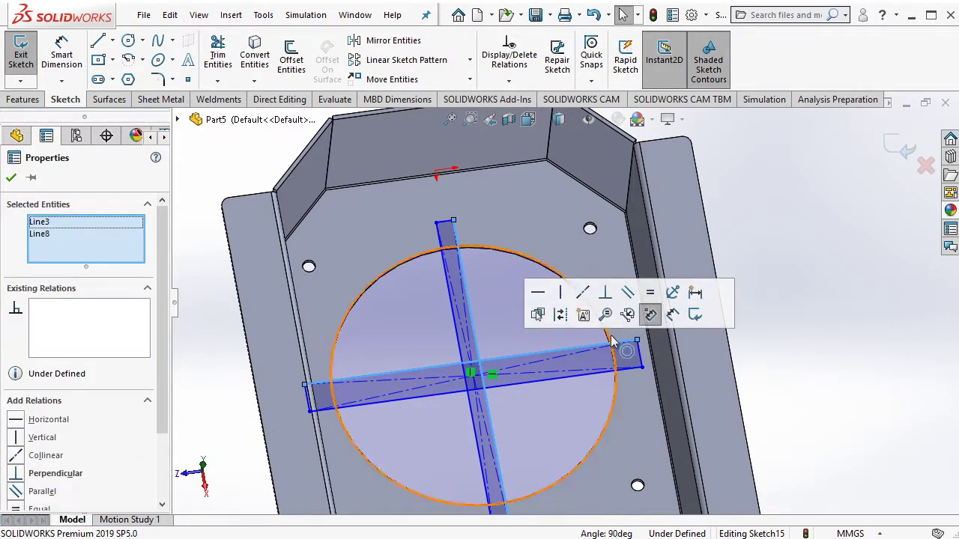
click(650, 294)
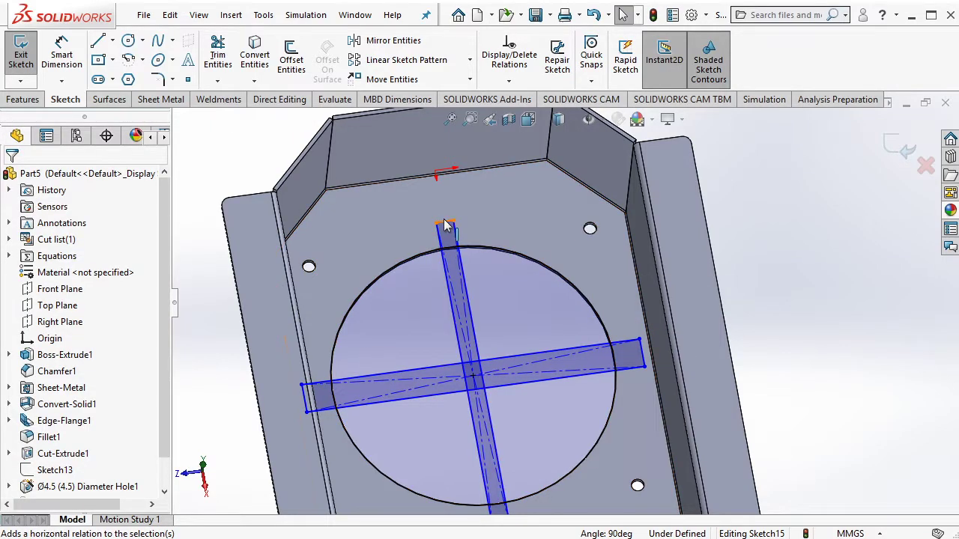
click(445, 222)
ctrl+click(641, 355)
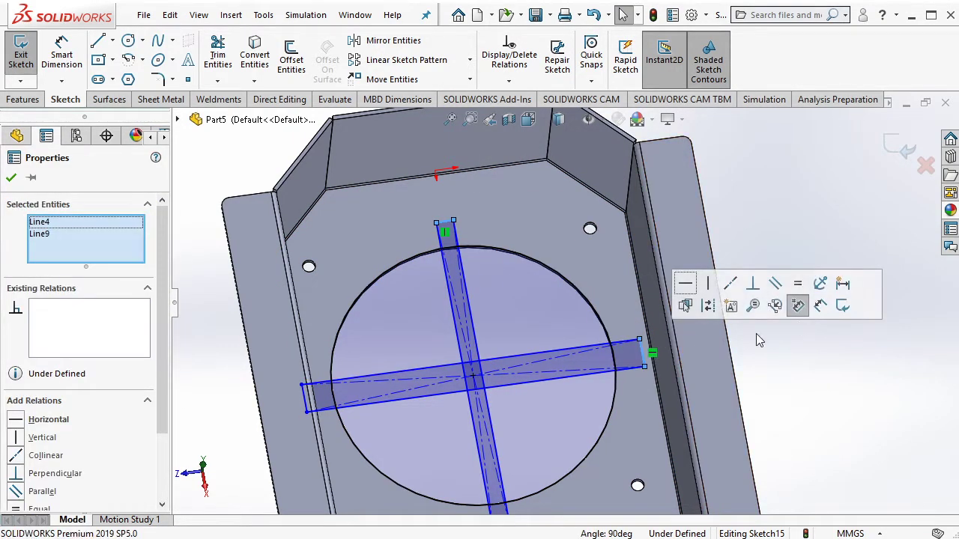
click(802, 297)
scroll(494, 264, up, 3)
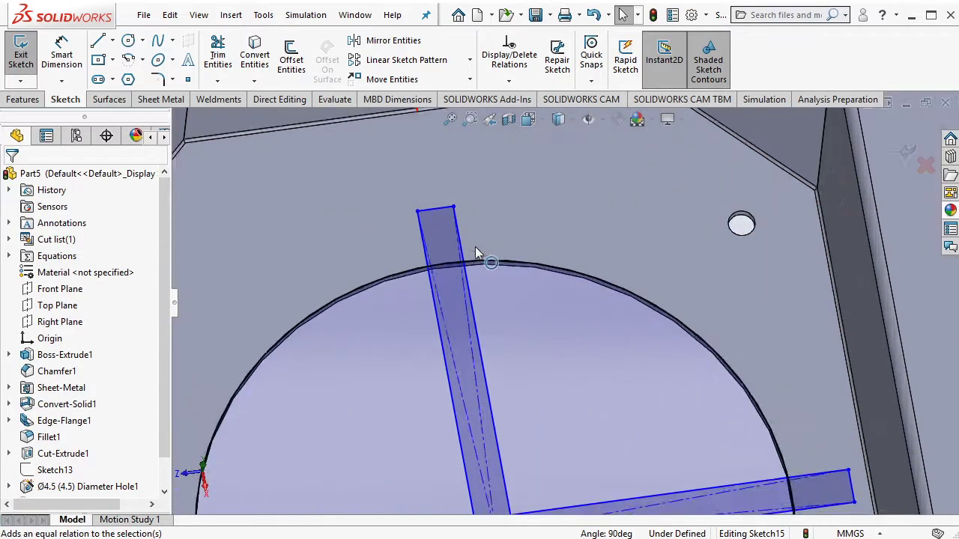
scroll(479, 264, up, 1)
click(479, 268)
ctrl+click(435, 208)
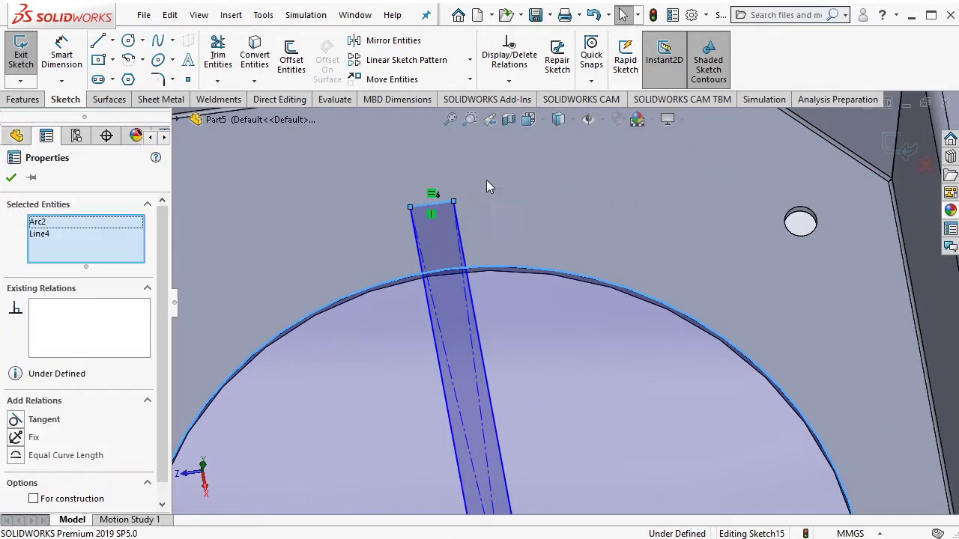
click(497, 155)
scroll(581, 374, down, 4)
Dimension the vertical bar's width to 4 mm
key(Escape)
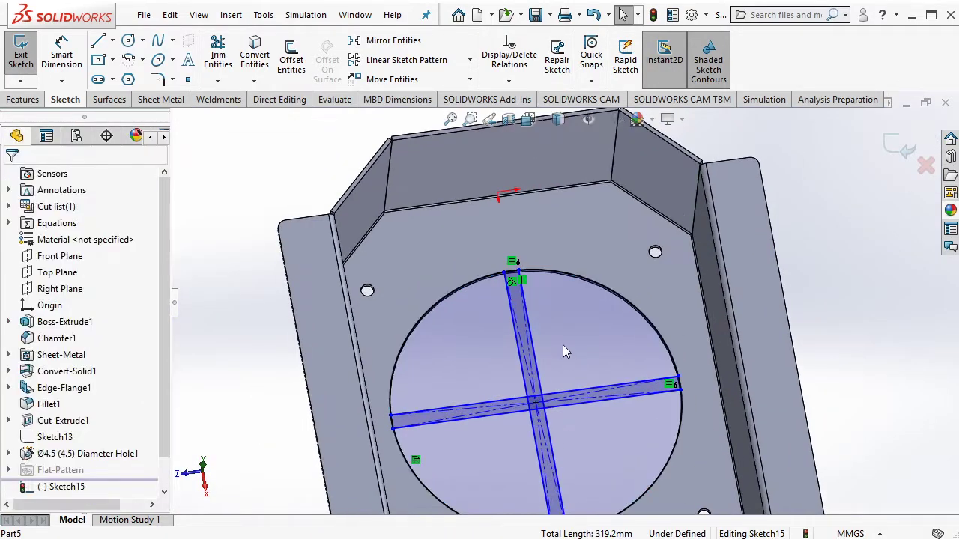
click(62, 56)
scroll(554, 371, up, 2)
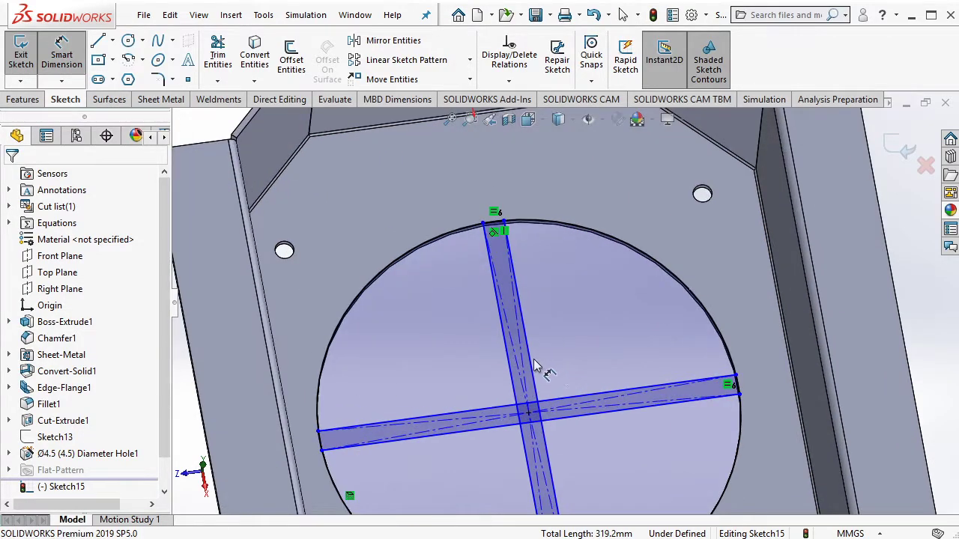
click(531, 369)
click(515, 381)
click(474, 355)
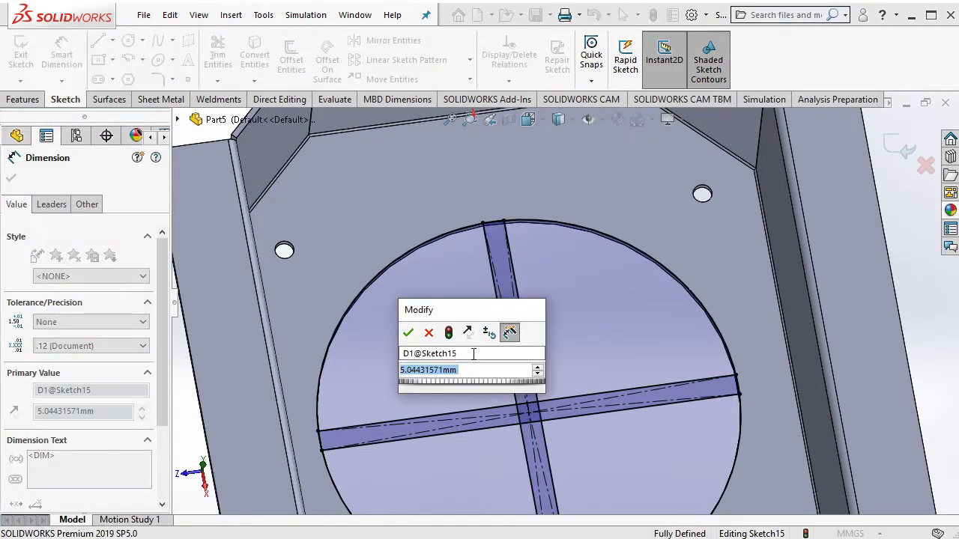
text(4)
key(Return)
key(Escape)
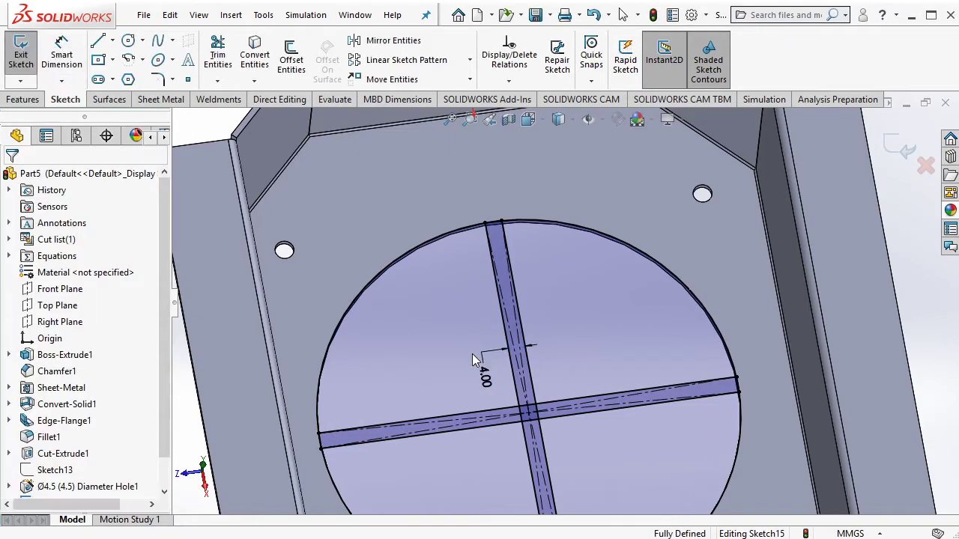
mouse_move(472, 354)
middle_down()
mouse_move(604, 371)
mouse_move(596, 383)
mouse_move(574, 371)
middle_up()
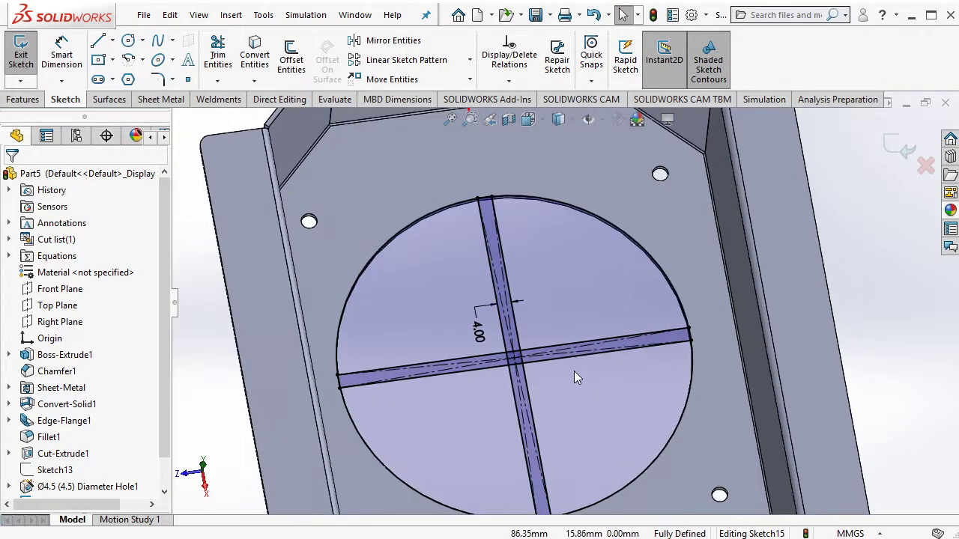
click(28, 105)
Begin a boss extrusion of both cross bars, trying Up To Surface and then Blind end conditions
click(28, 60)
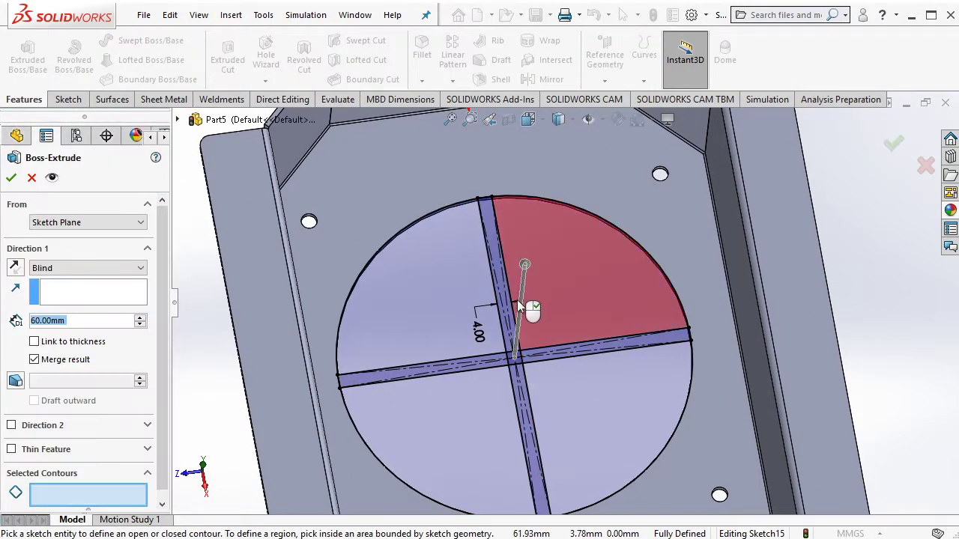
click(553, 361)
click(529, 414)
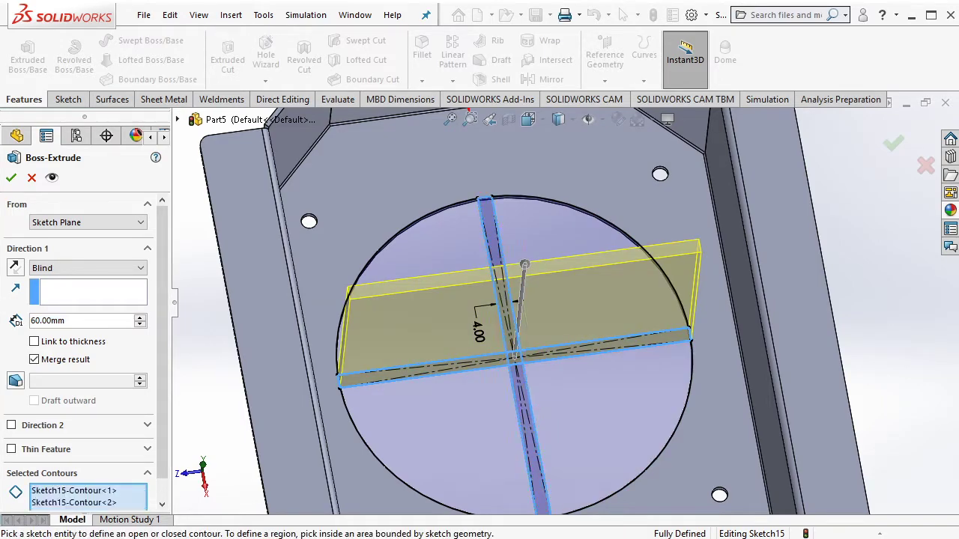
click(72, 270)
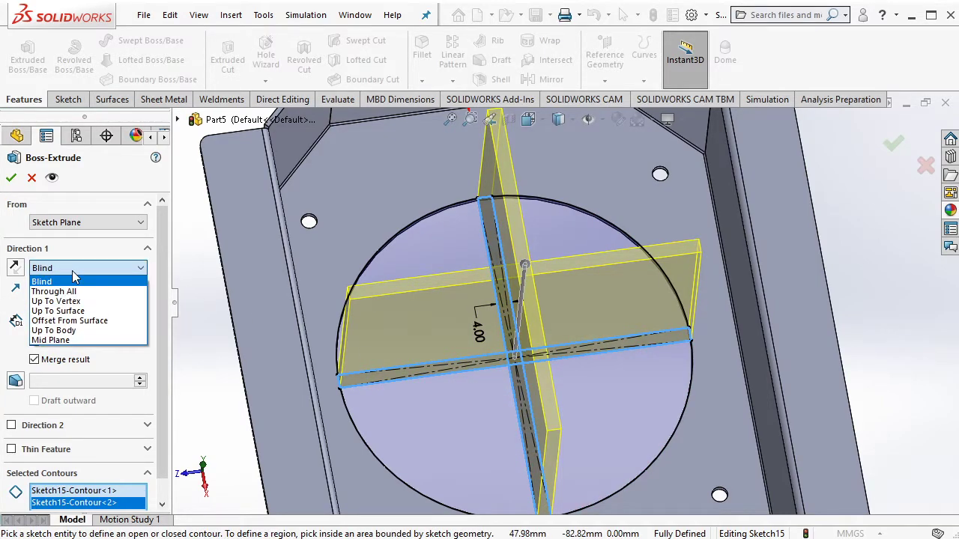
click(58, 310)
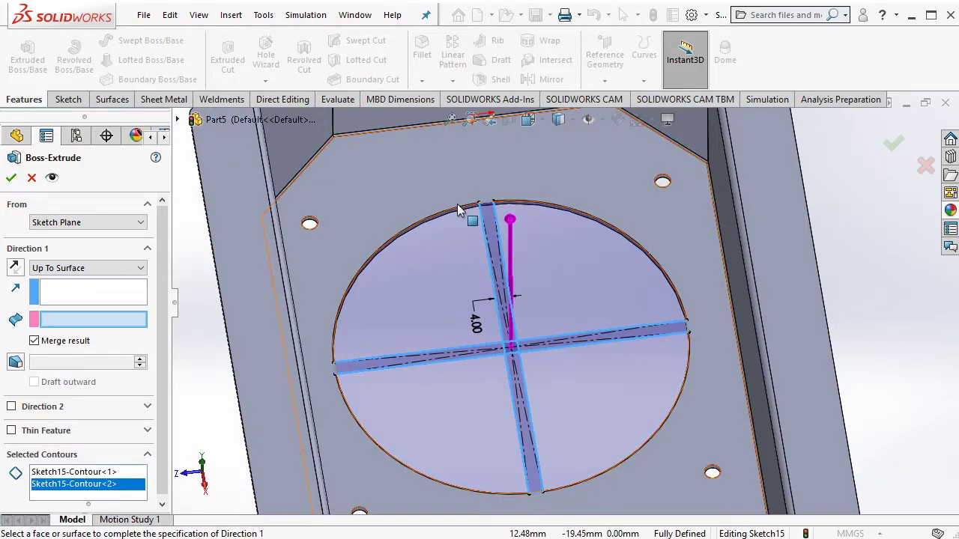
middle_drag(459, 212, 440, 218)
right_click(440, 218)
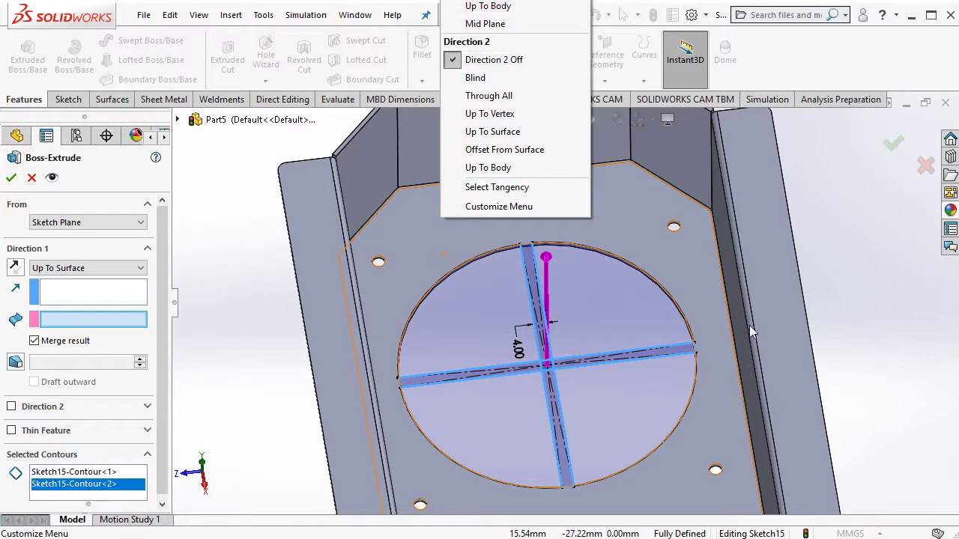
click(479, 6)
middle_drag(751, 332, 628, 388)
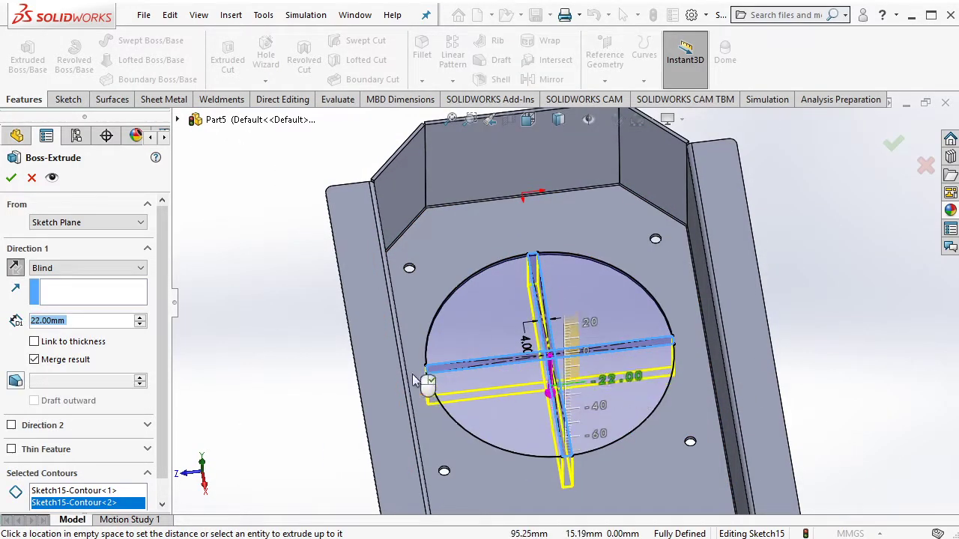
Set the end condition to Up To Surface and pick the tray floor face via Select Other
click(105, 268)
click(59, 311)
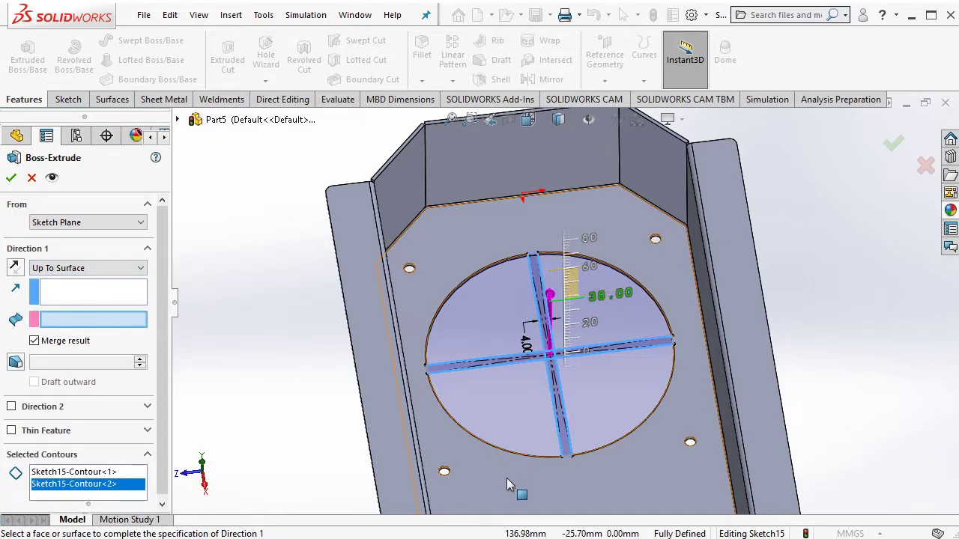
right_click(507, 478)
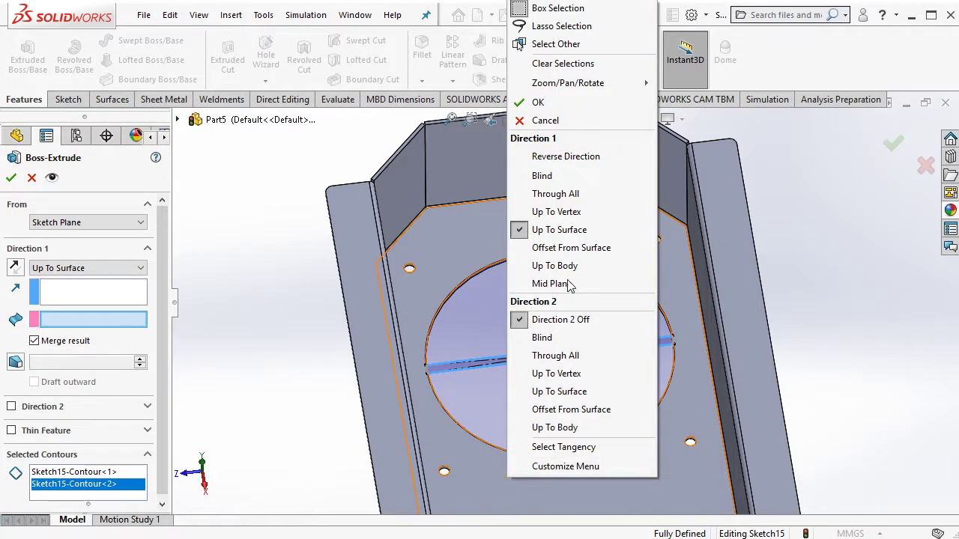
click(553, 44)
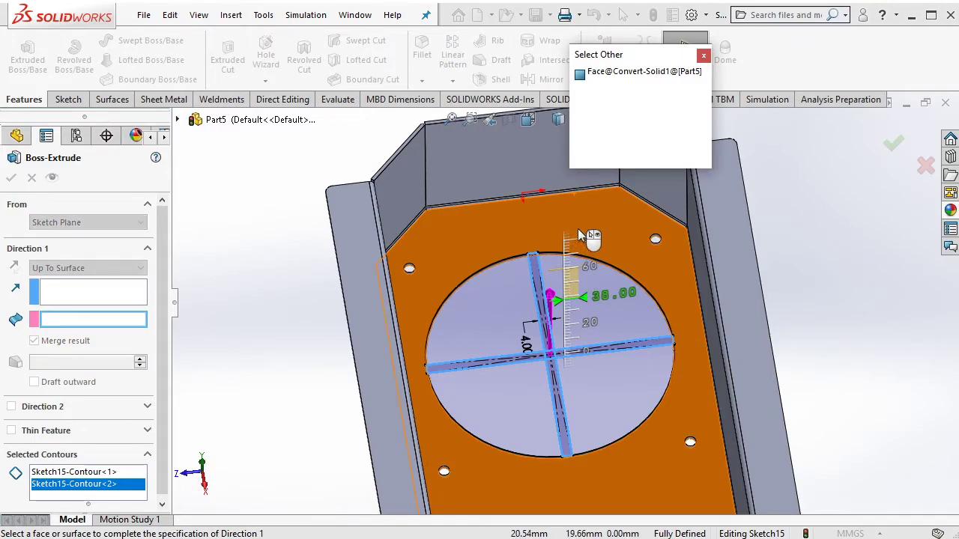
click(577, 228)
middle_drag(581, 242, 772, 262)
scroll(614, 255, down, 5)
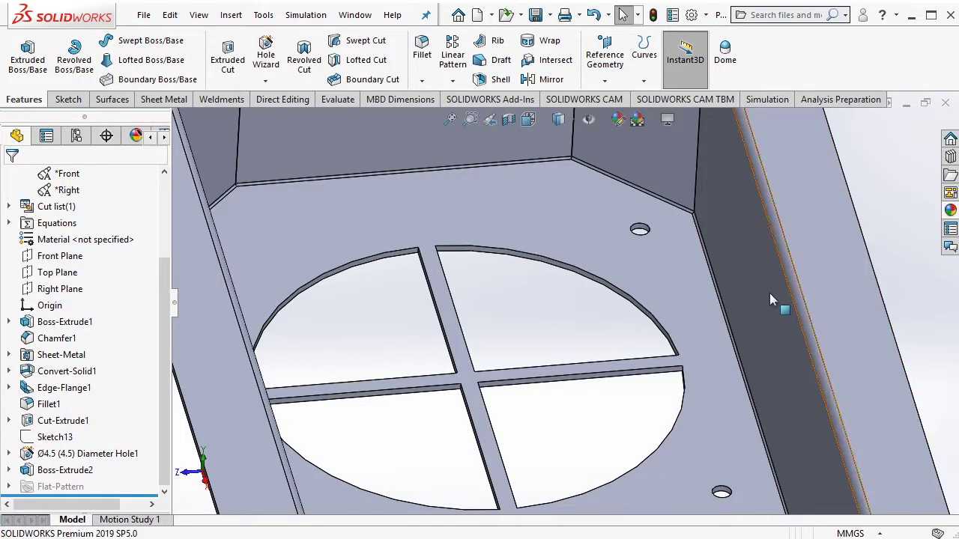
mouse_move(769, 293)
middle_down()
mouse_move(667, 331)
mouse_move(525, 330)
middle_up()
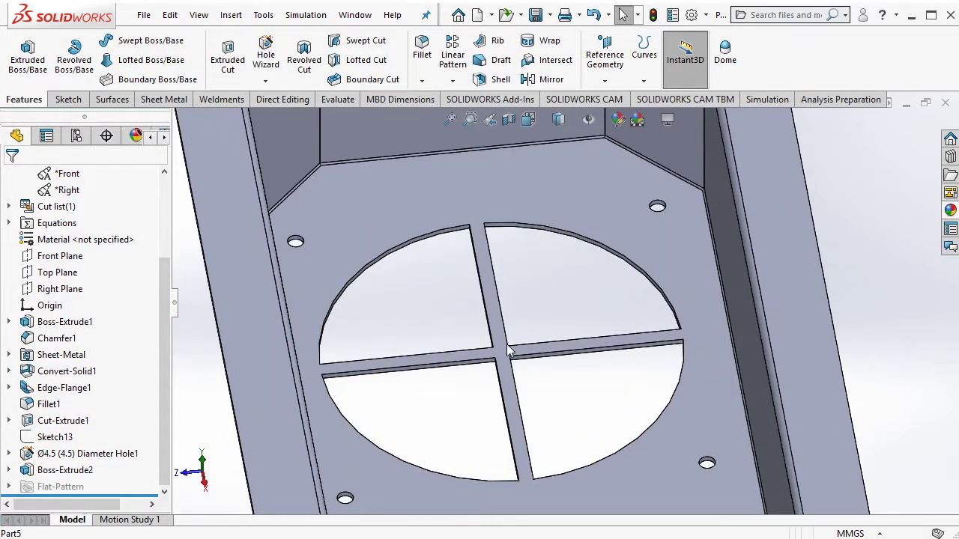
Start a sketch on the floor and convert the opening's upper-right arc edge into it
click(504, 355)
click(568, 316)
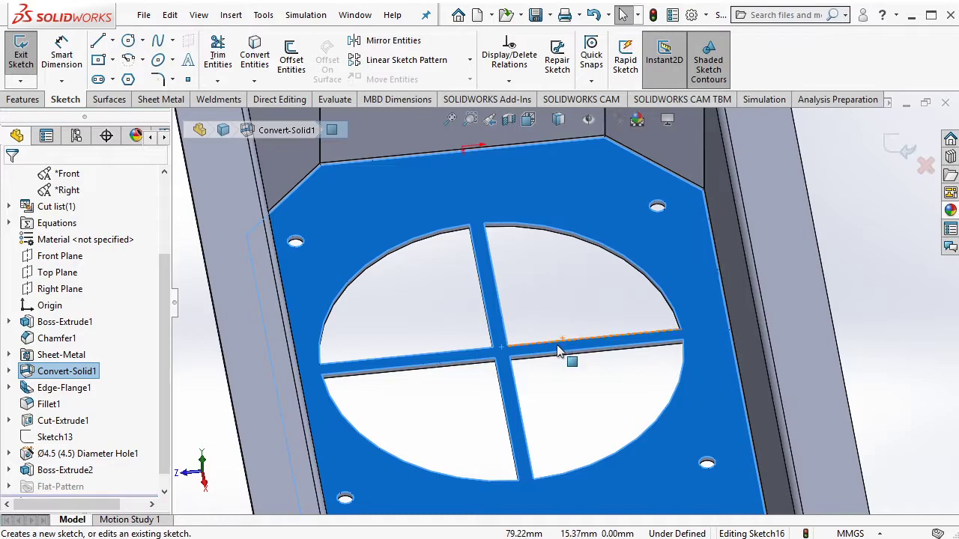
click(634, 263)
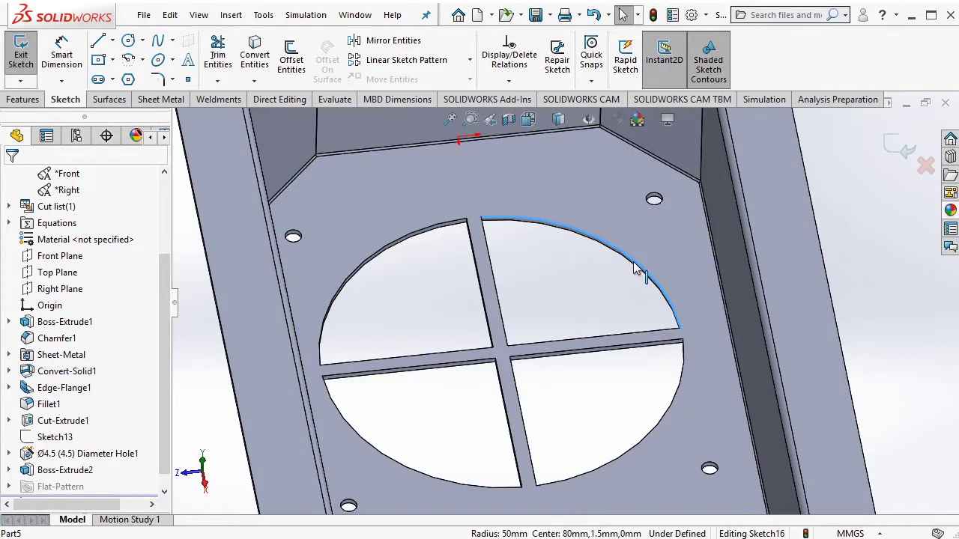
click(562, 225)
click(568, 289)
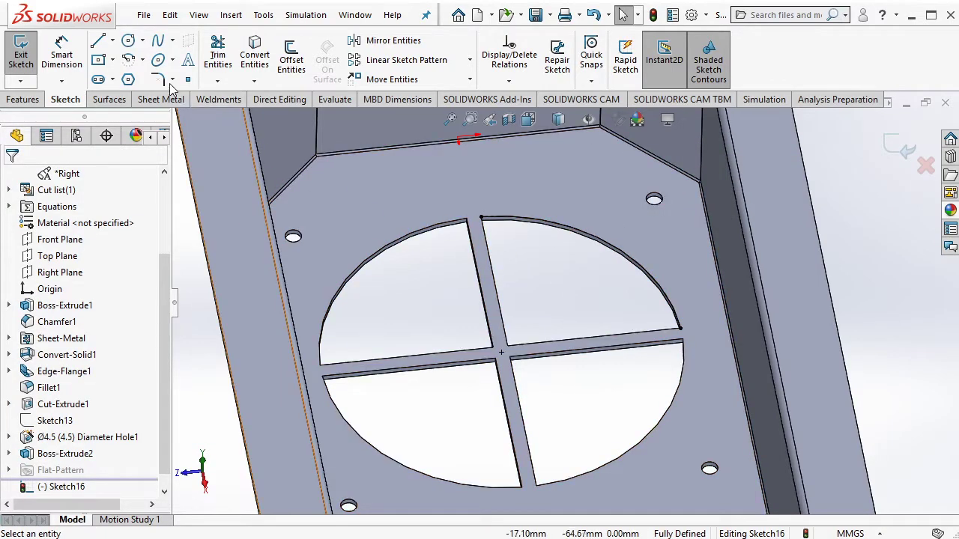
Draw three concentric circles centred on the cross intersection
click(129, 42)
click(502, 353)
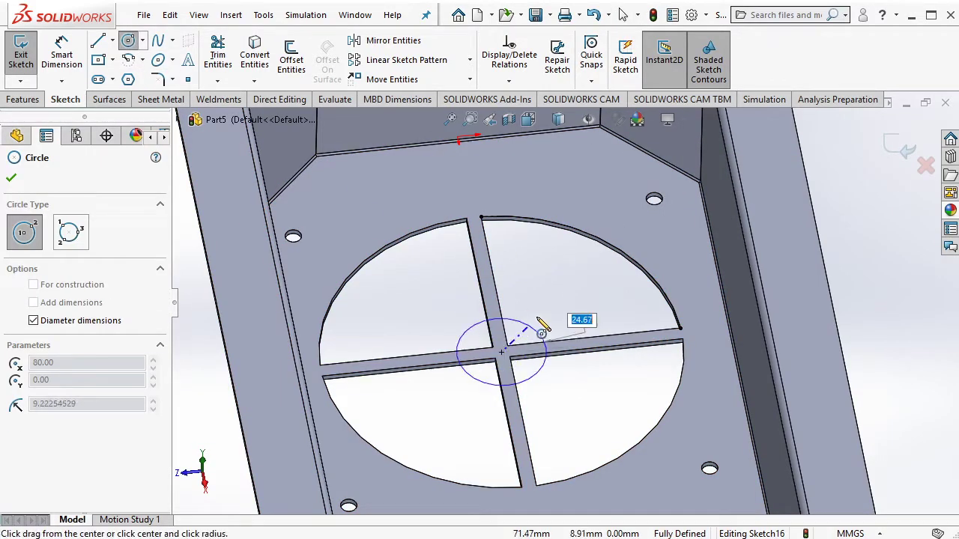
click(578, 279)
click(501, 352)
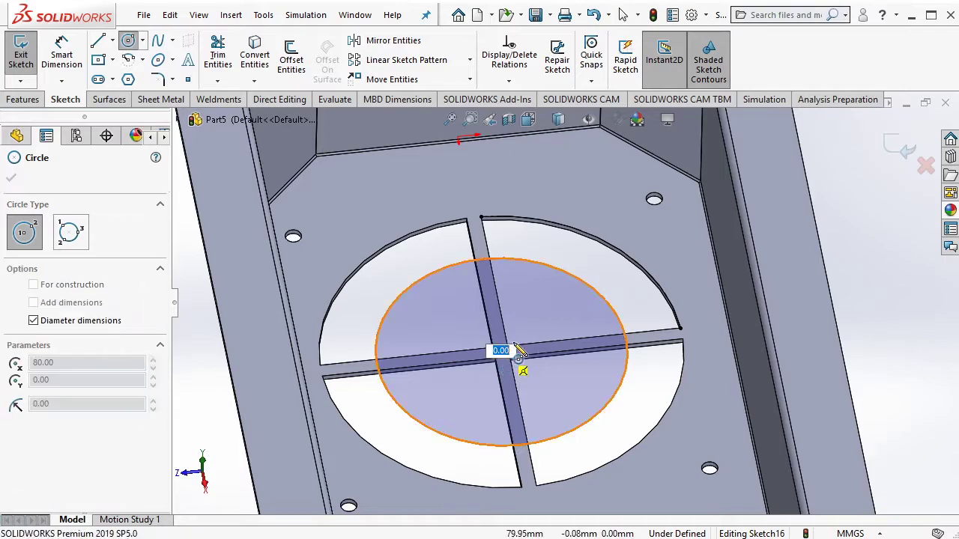
click(554, 330)
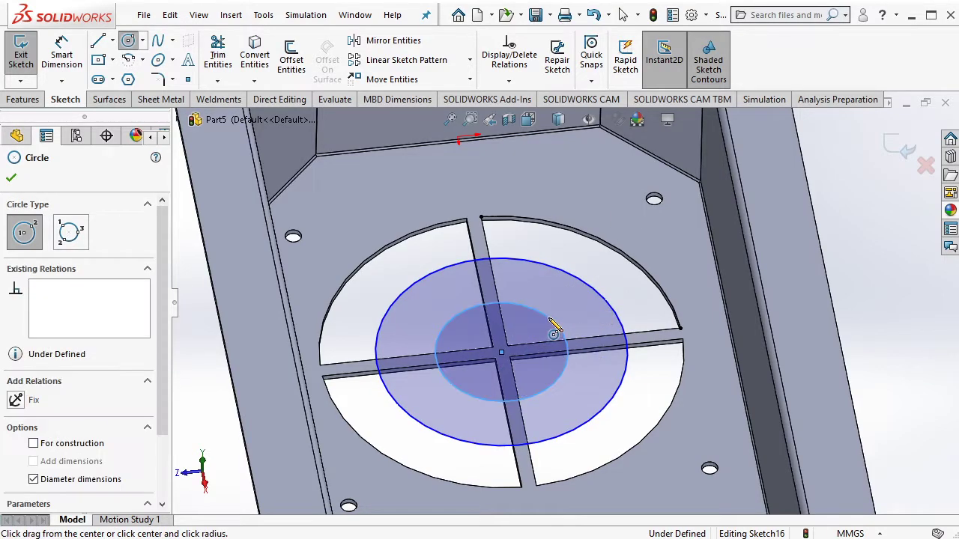
click(502, 352)
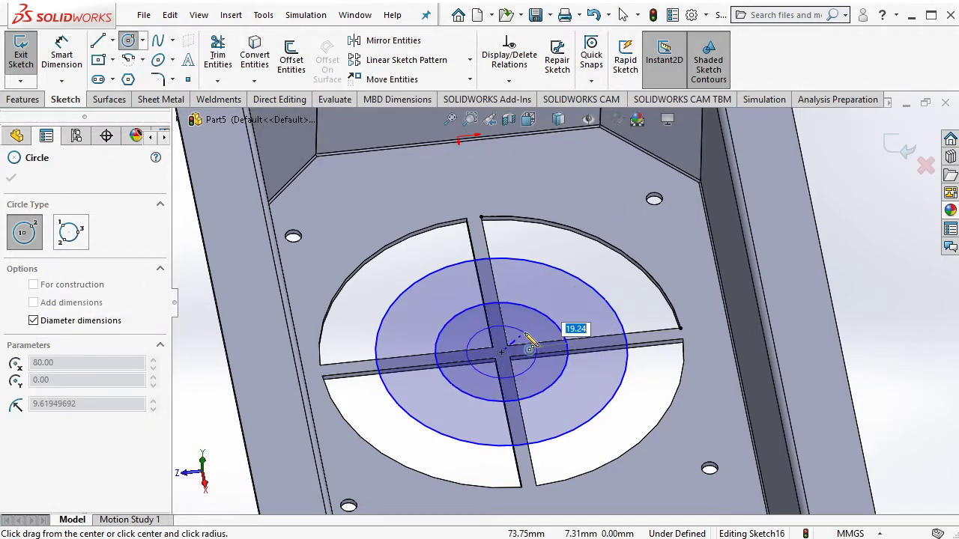
click(530, 343)
key(Escape)
Add 10 mm offset rings around the outer 69.02 mm circle and the small inner circle
click(548, 322)
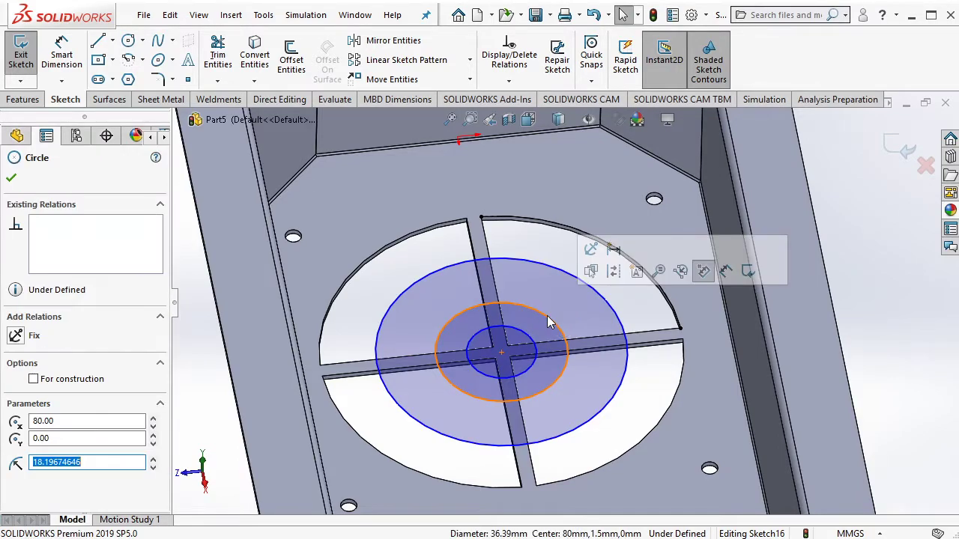
click(294, 69)
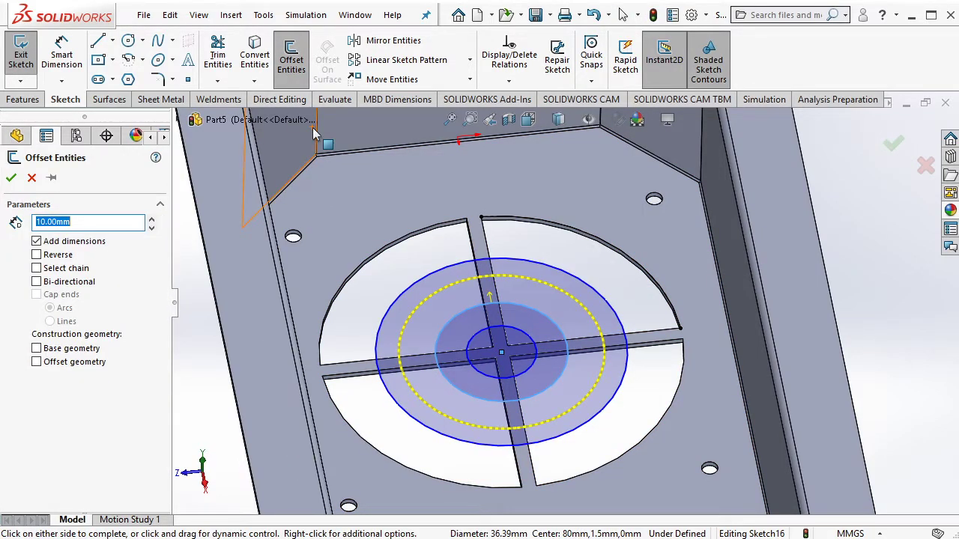
key(Escape)
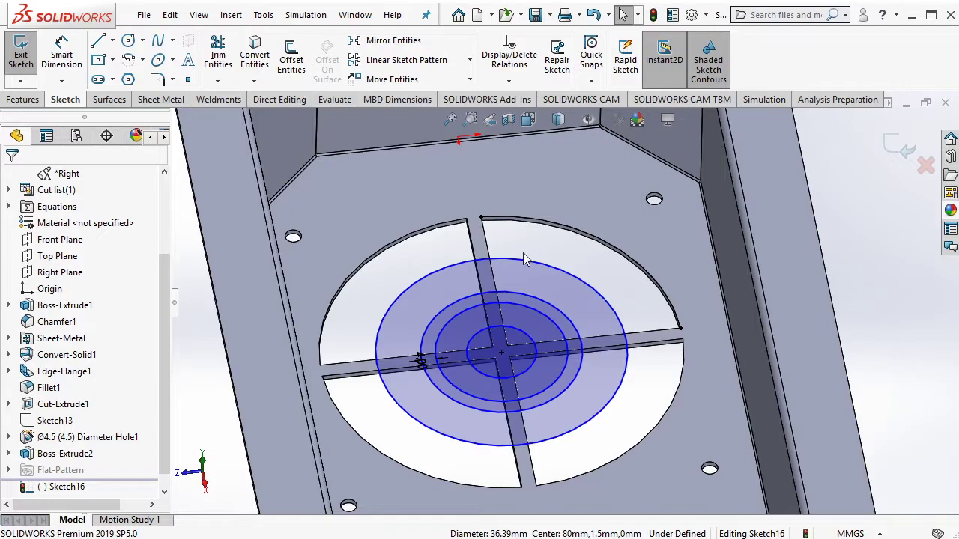
click(538, 263)
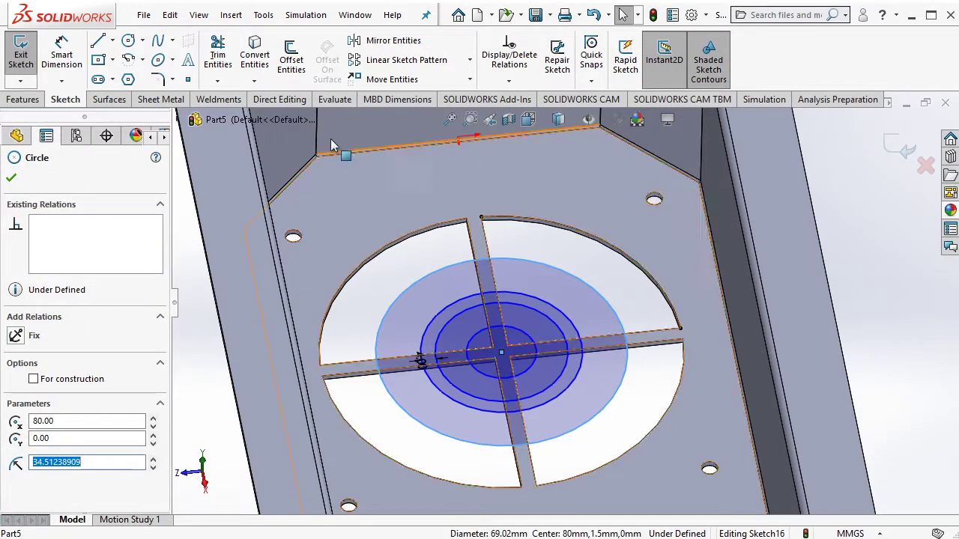
click(286, 67)
click(483, 348)
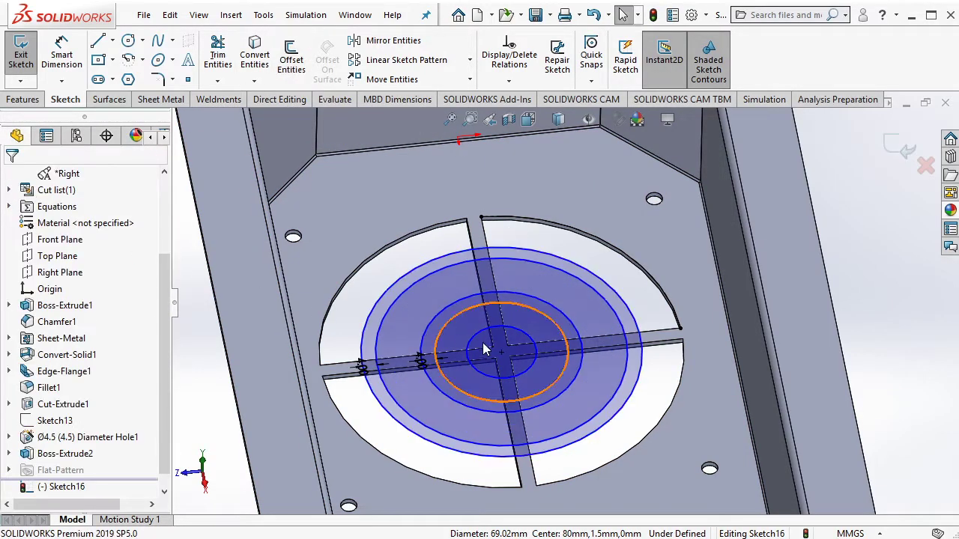
click(535, 346)
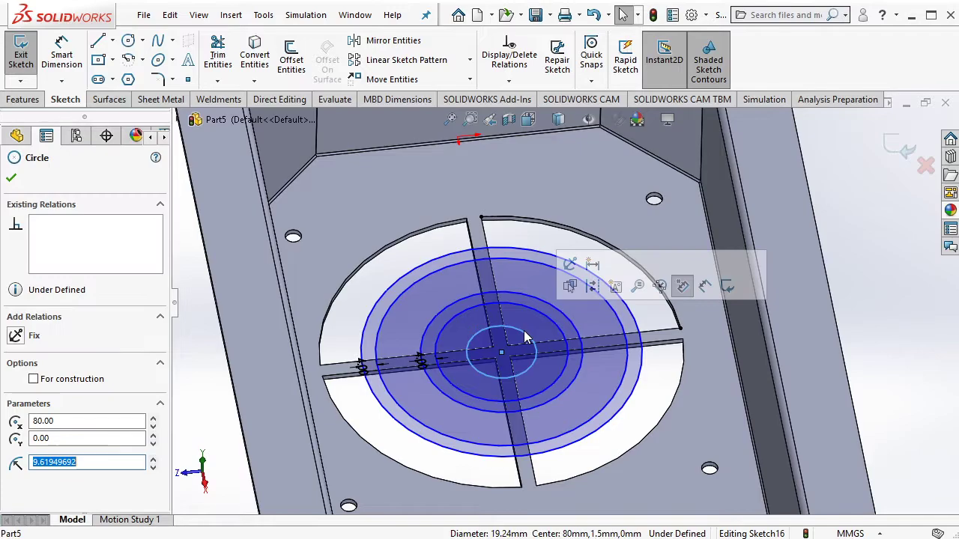
click(299, 64)
click(643, 352)
Select the largest circle and the 24.64 mm radius circles
scroll(643, 352, up, 2)
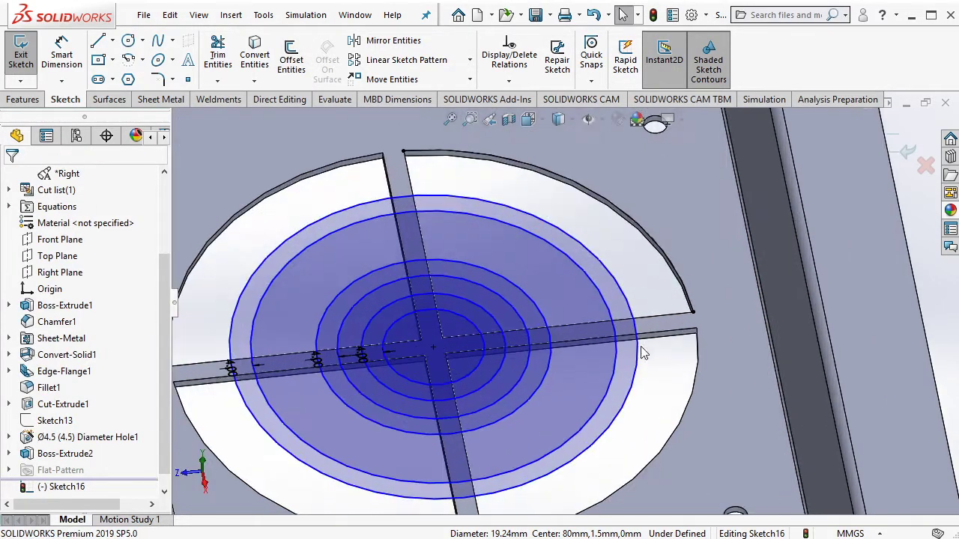
click(638, 337)
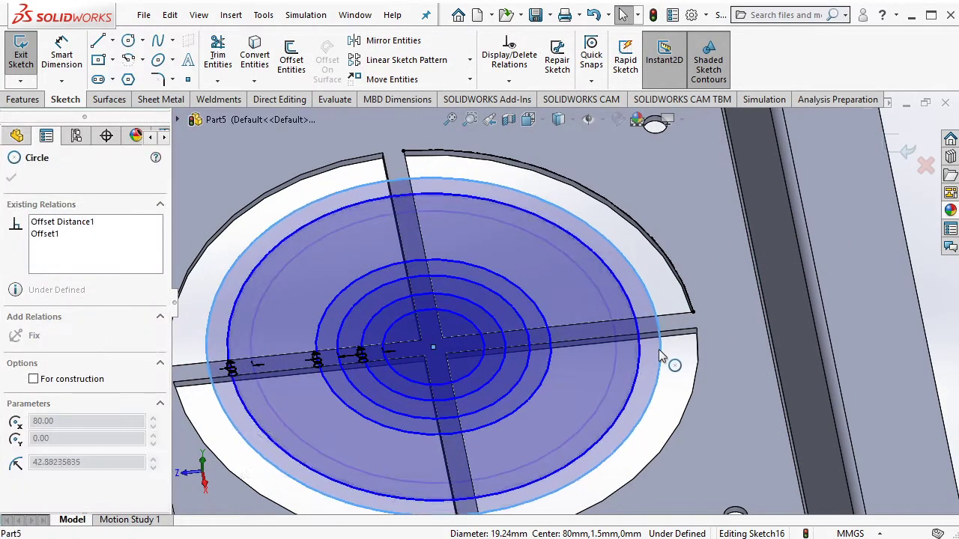
click(584, 366)
click(542, 366)
scroll(381, 280, up, 2)
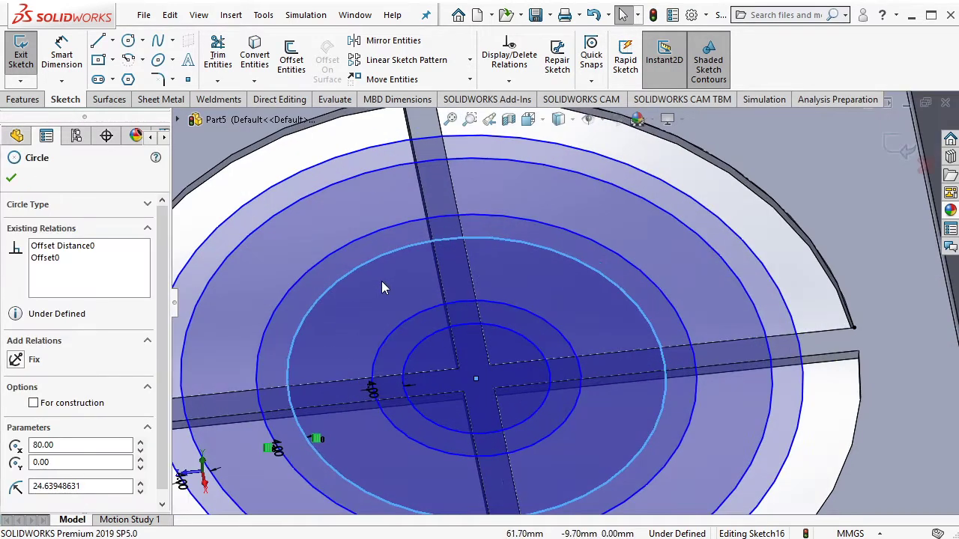
Draw a construction centerline from the cross centre along the horizontal bar
click(113, 40)
click(169, 75)
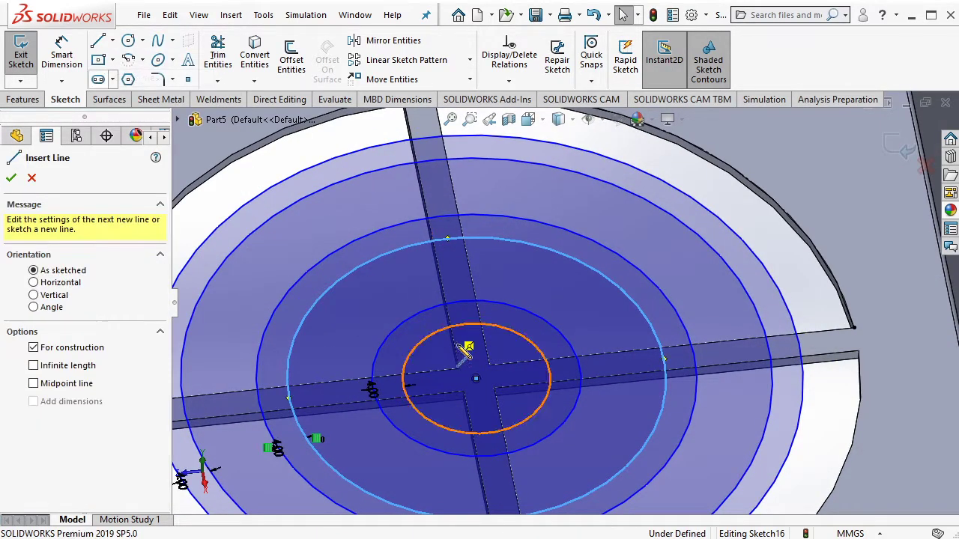
click(476, 379)
click(581, 368)
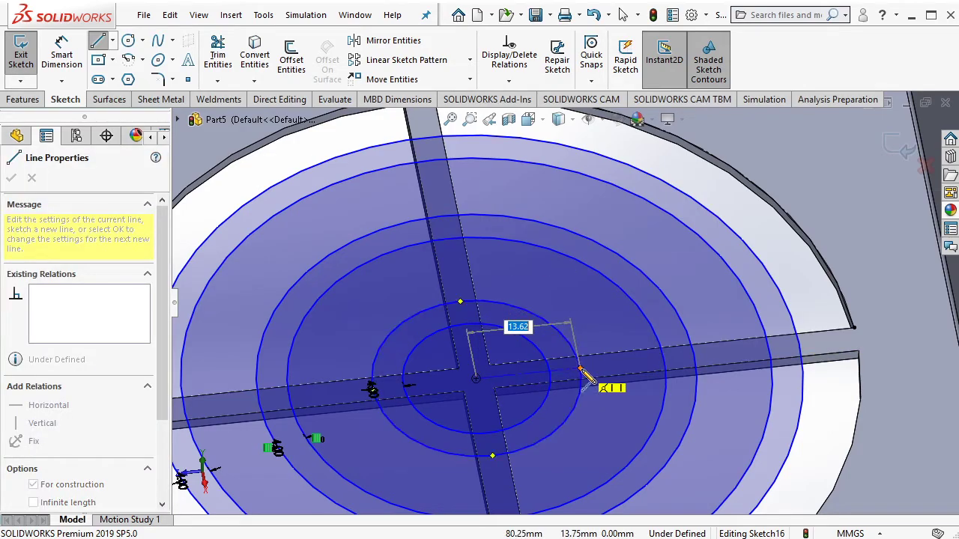
click(800, 346)
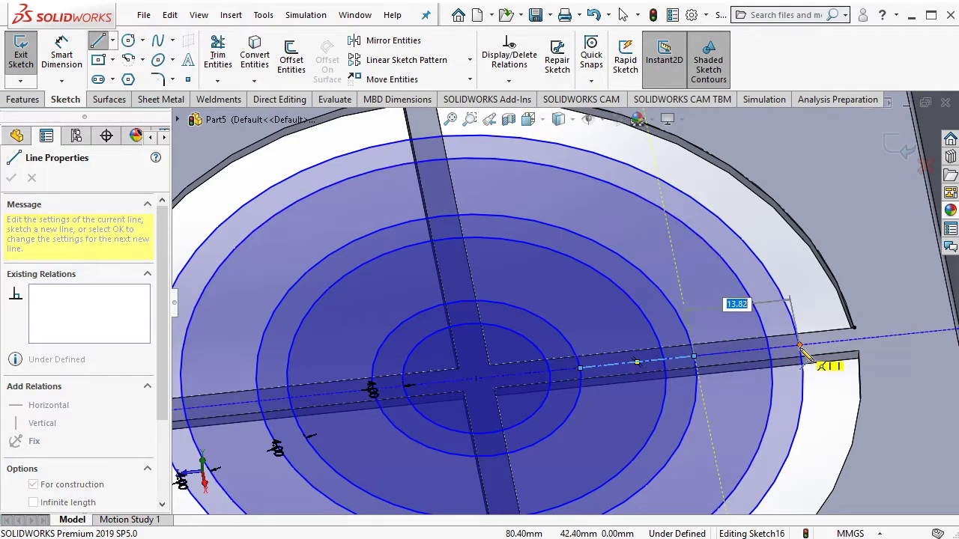
key(Escape)
Select the centerline segments and its outer endpoint to inspect them
click(544, 378)
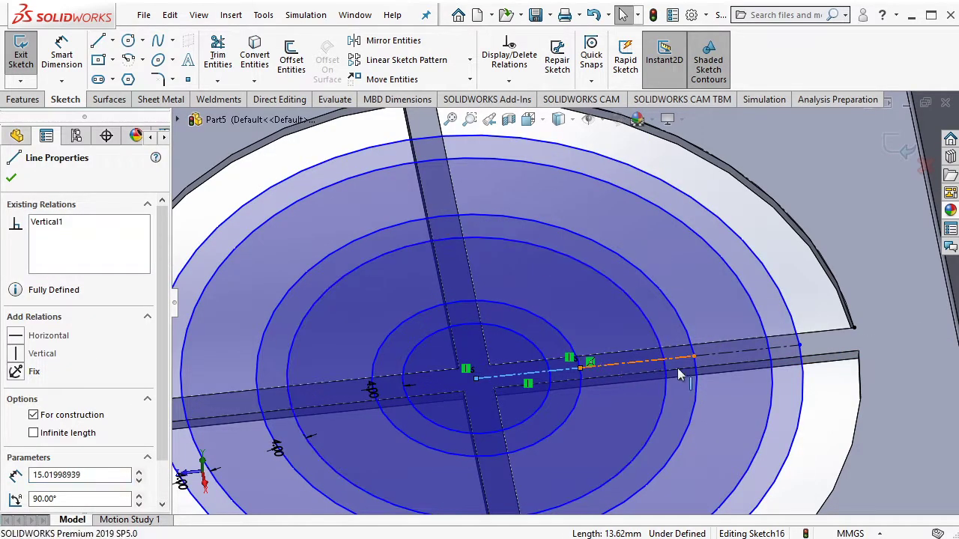
ctrl+click(717, 359)
ctrl+click(717, 360)
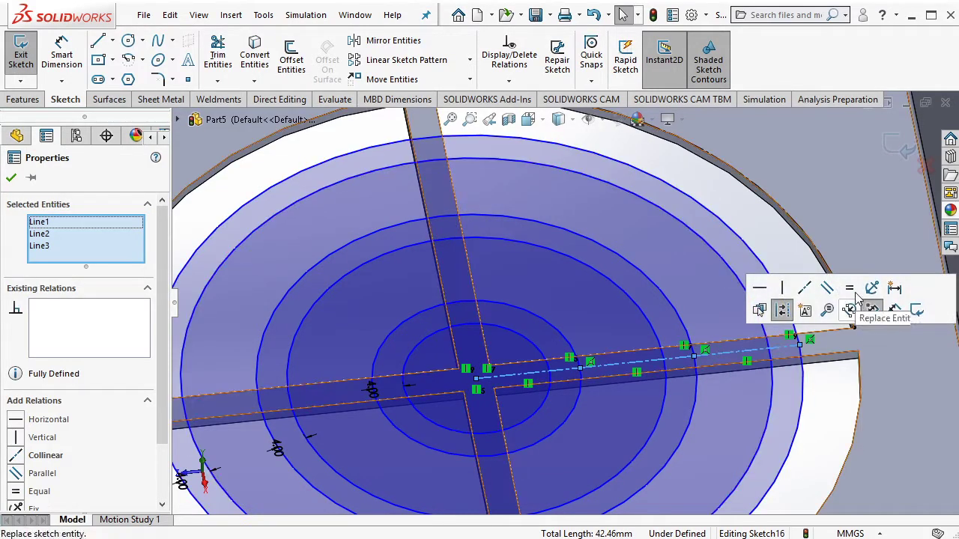
click(806, 311)
click(792, 349)
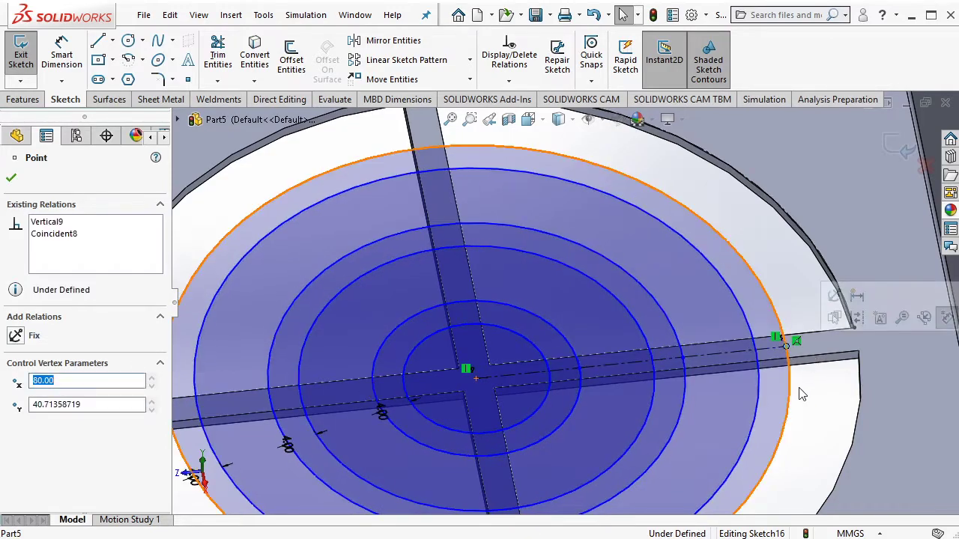
click(805, 396)
Extend the centerline out to the opening's outer arc
click(113, 41)
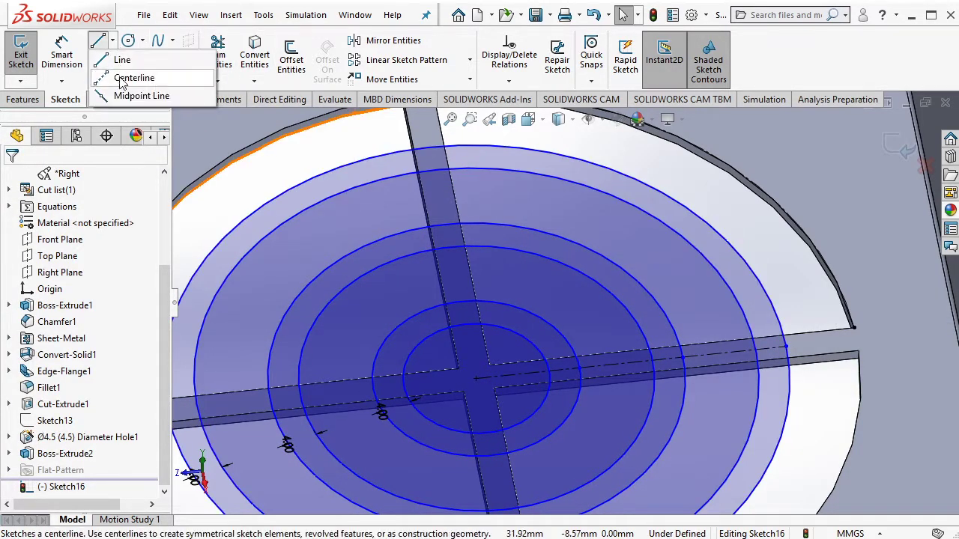
click(132, 75)
click(822, 349)
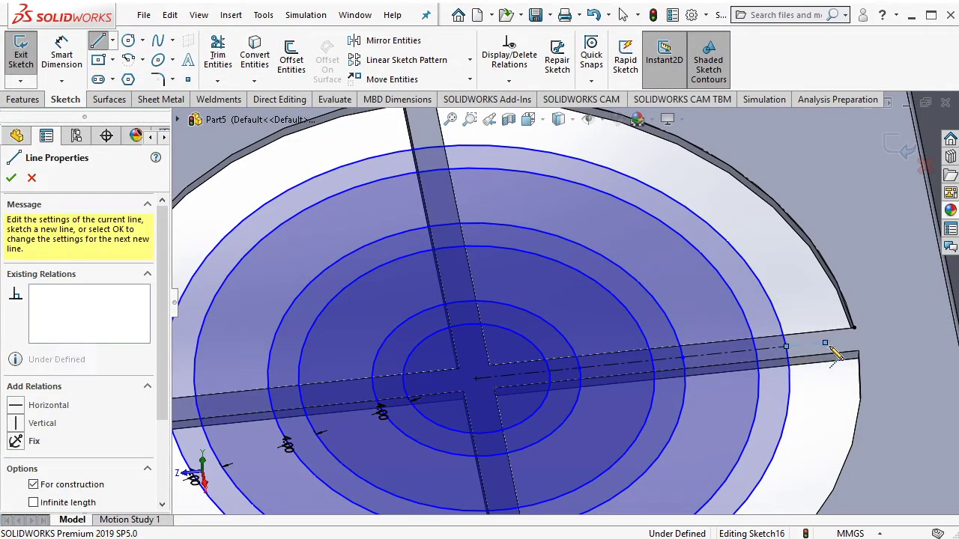
key(Escape)
click(825, 342)
ctrl+click(859, 316)
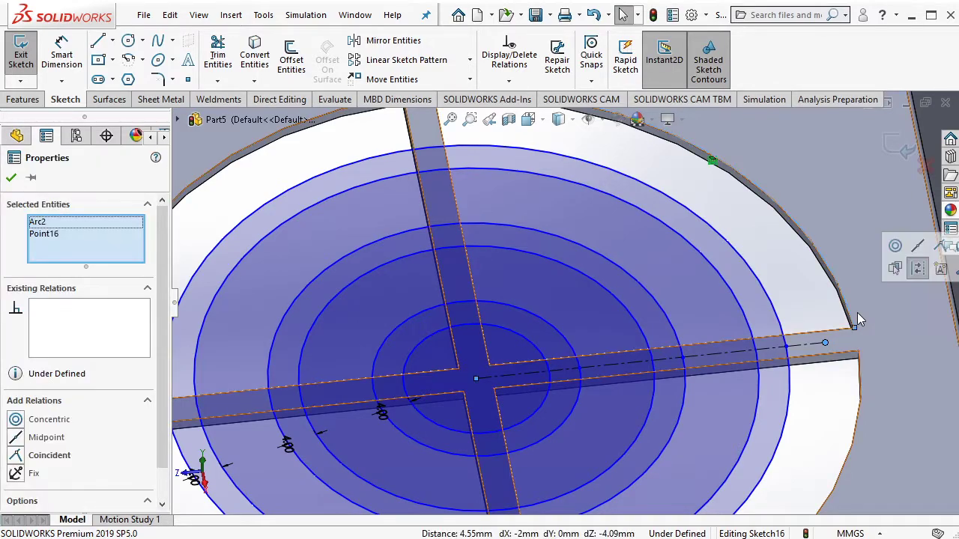
click(895, 270)
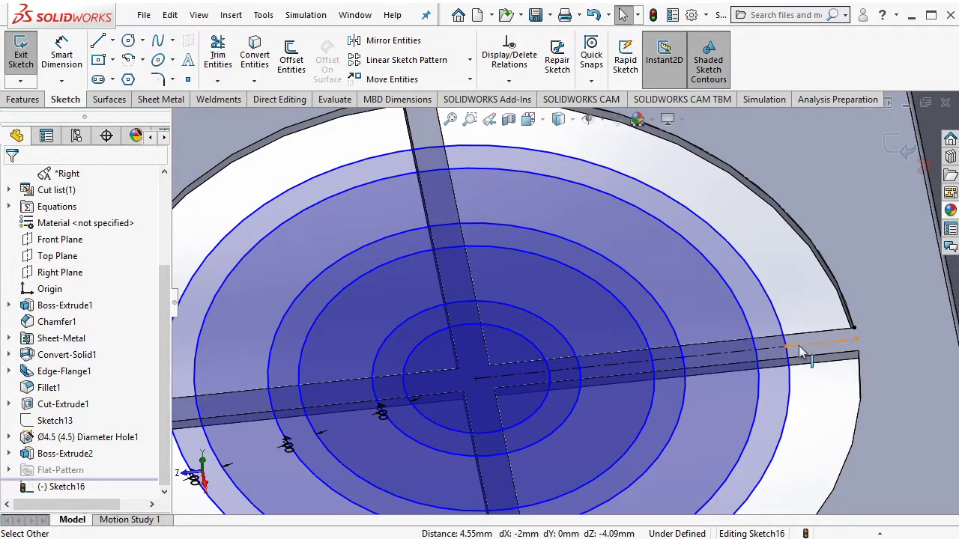
Make cross-bar lines Line3 and Line4 equal, fully defining Sketch16
click(800, 349)
ctrl+click(857, 335)
click(924, 281)
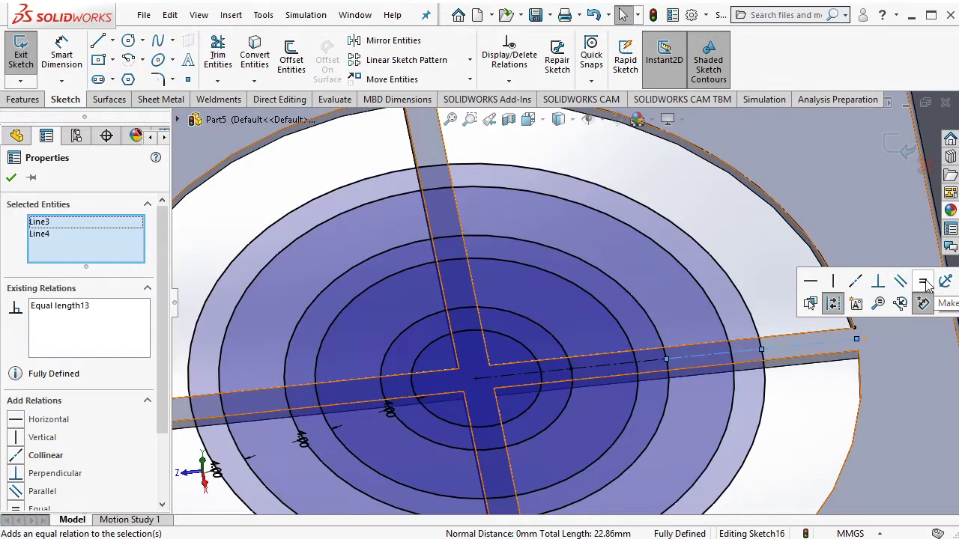
mouse_move(802, 364)
middle_down()
mouse_move(586, 365)
mouse_move(594, 357)
middle_up()
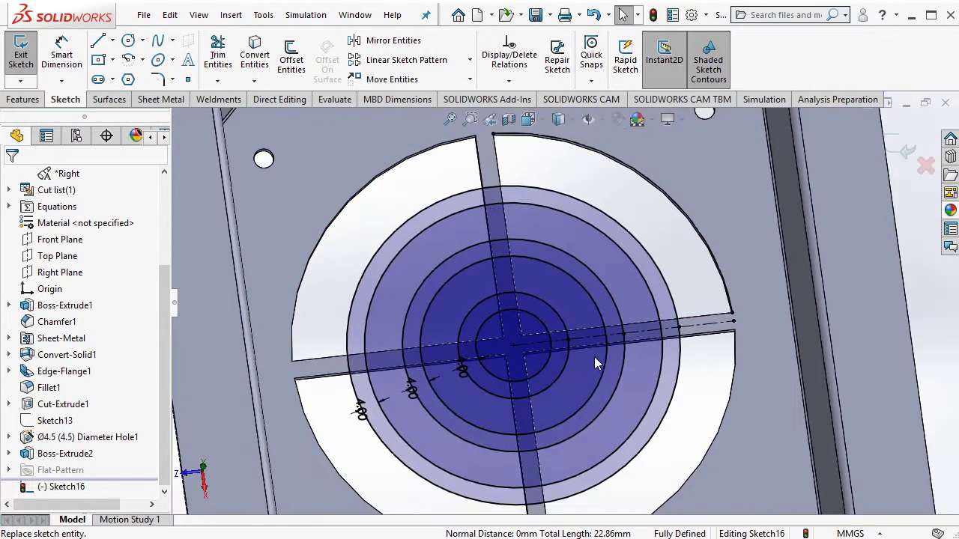
Start an extruded boss from Sketch16, selecting the ring and cross regions
click(22, 100)
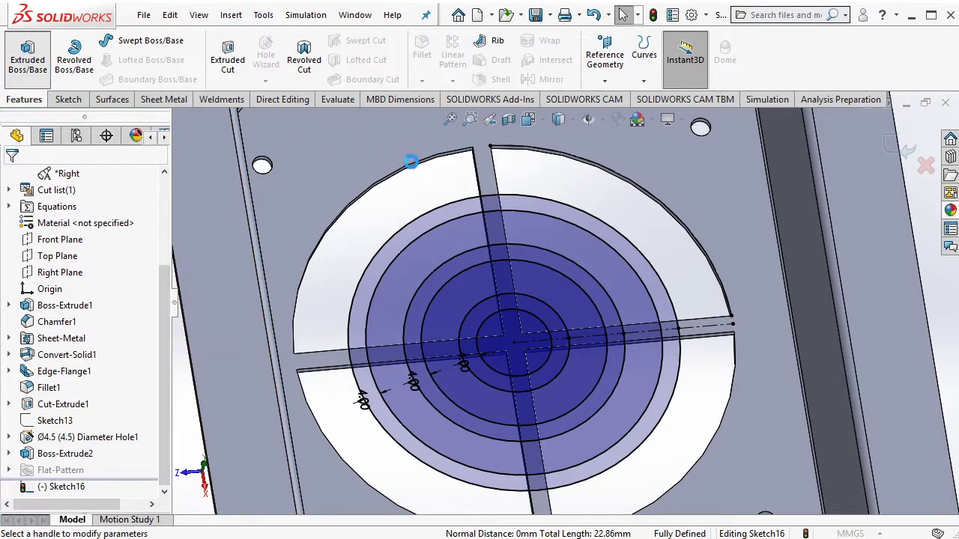
click(28, 56)
click(450, 213)
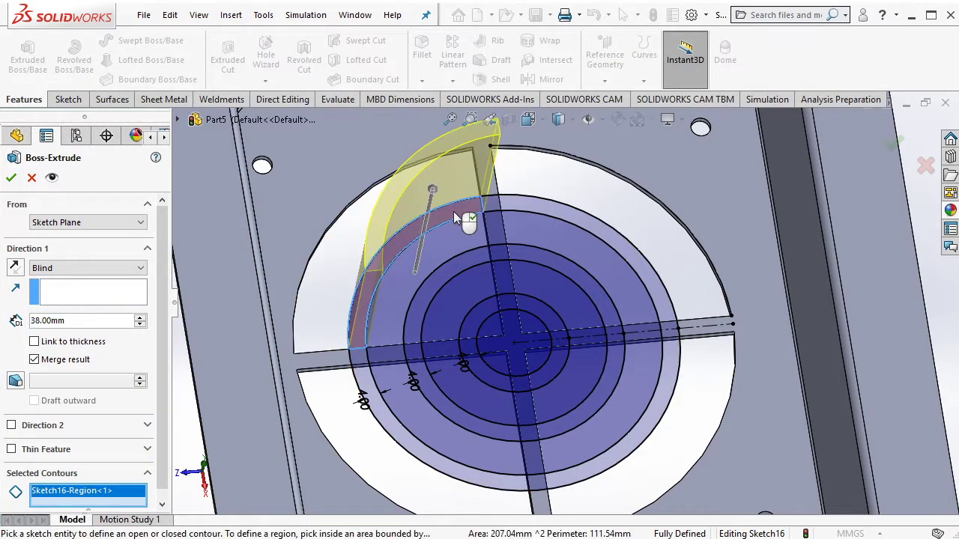
click(546, 214)
click(532, 255)
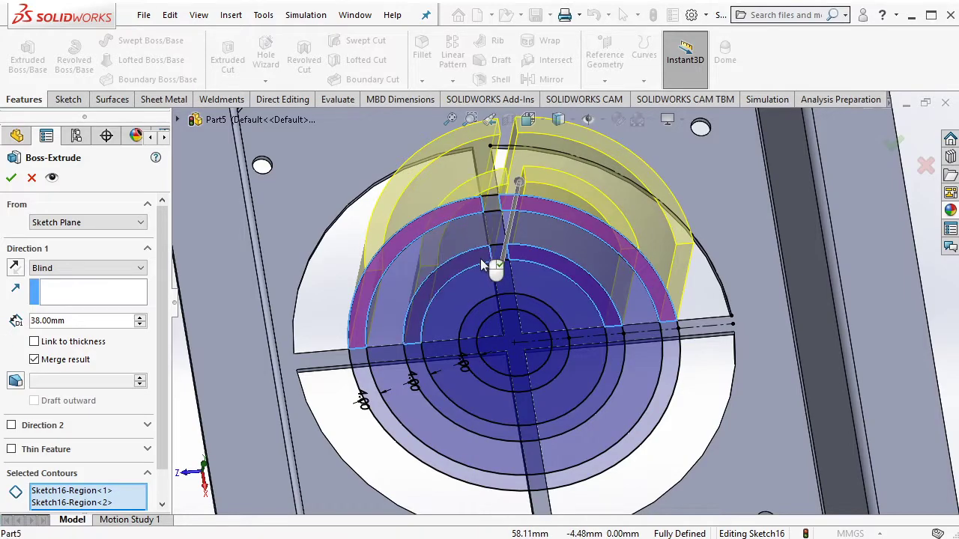
click(446, 400)
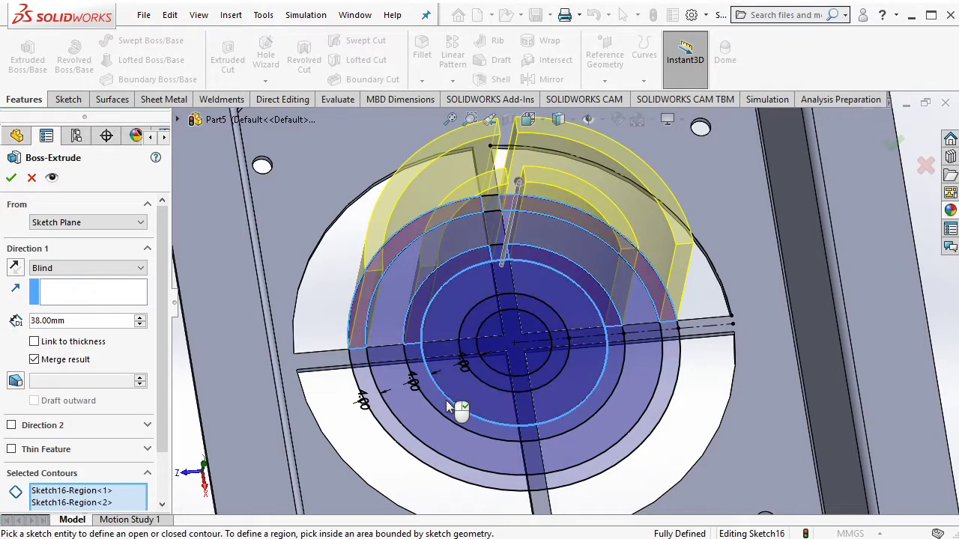
click(623, 453)
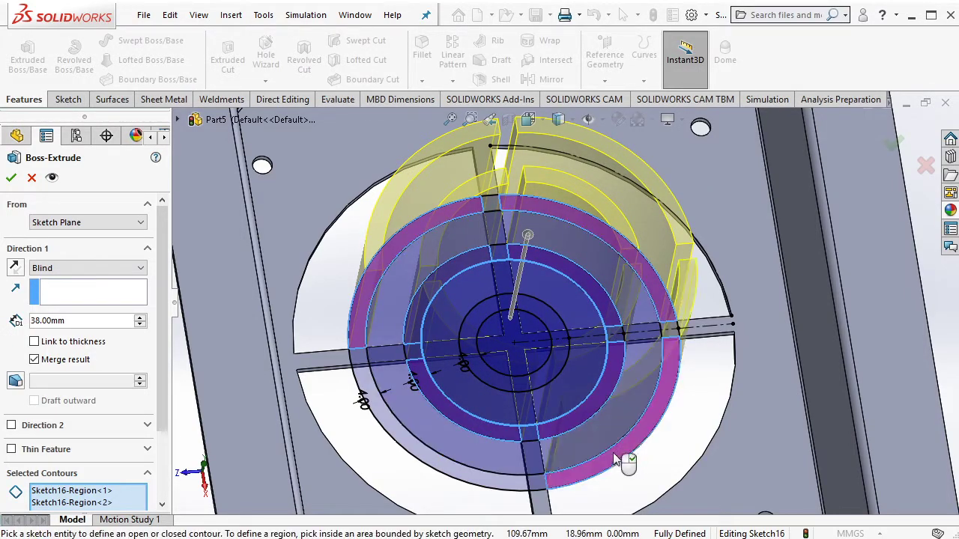
click(431, 453)
Extrude the grille Up To Surface, ending at the tray floor face
click(104, 269)
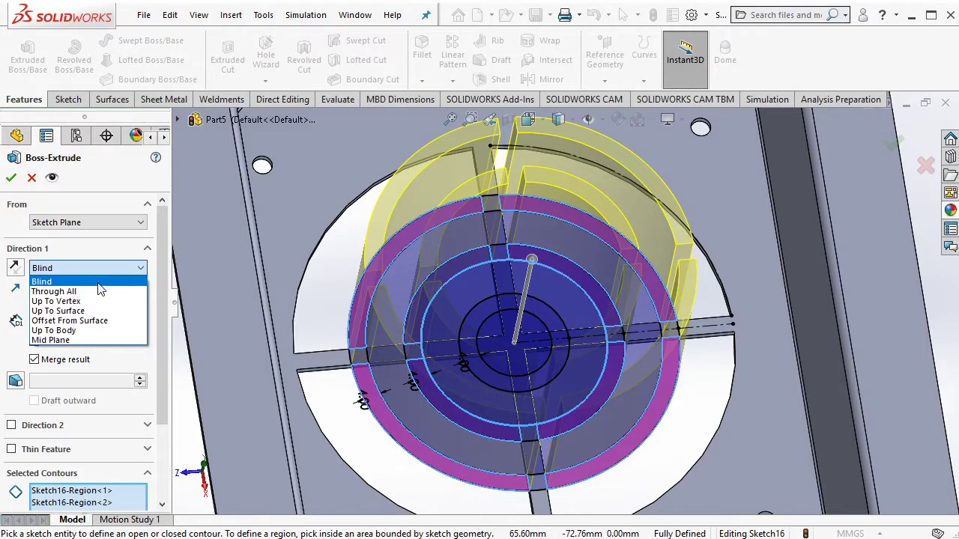
click(60, 310)
right_click(768, 471)
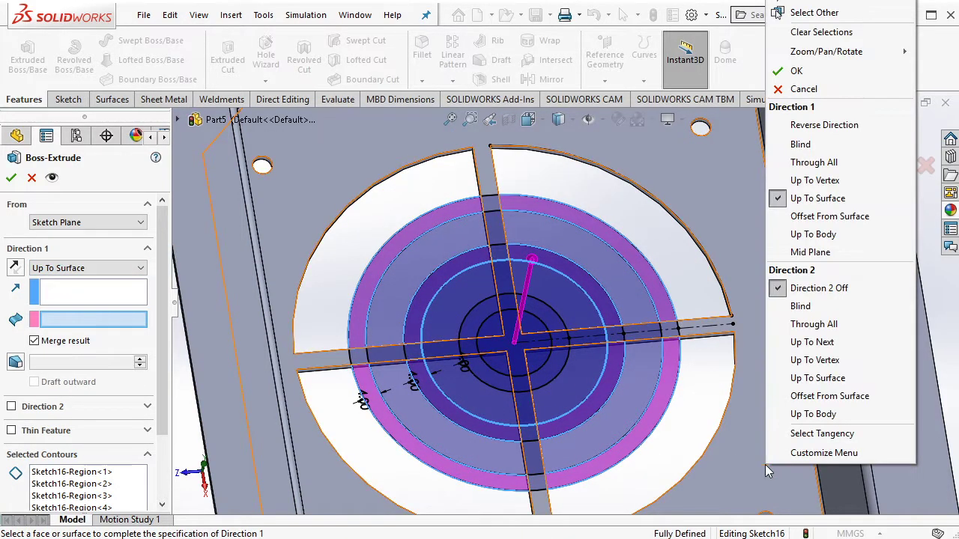
click(815, 13)
click(745, 308)
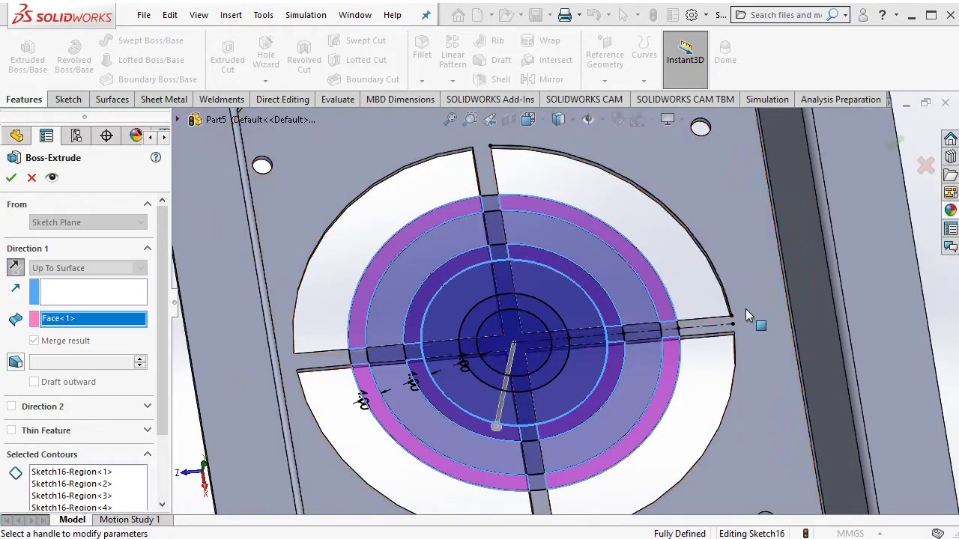
mouse_move(745, 308)
middle_down()
mouse_move(740, 181)
mouse_move(871, 187)
middle_up()
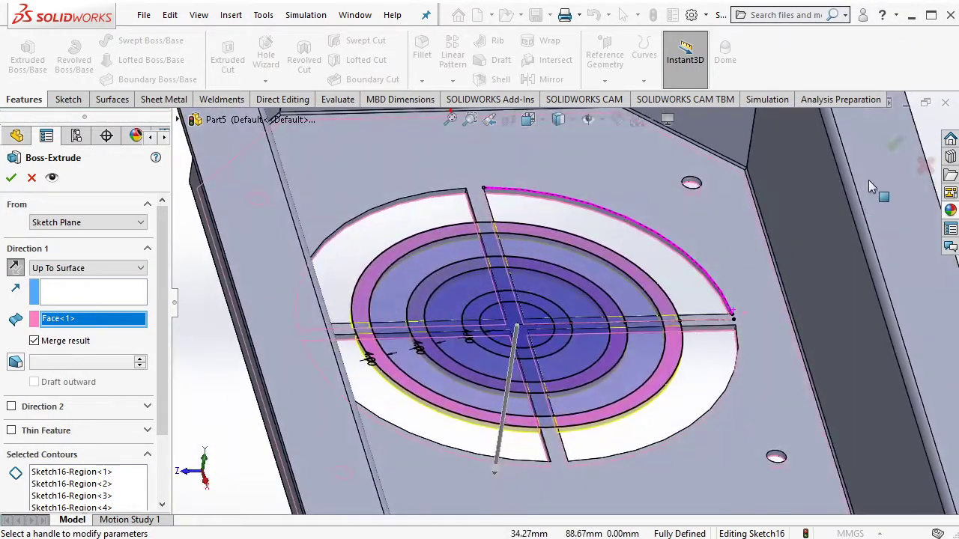
click(894, 143)
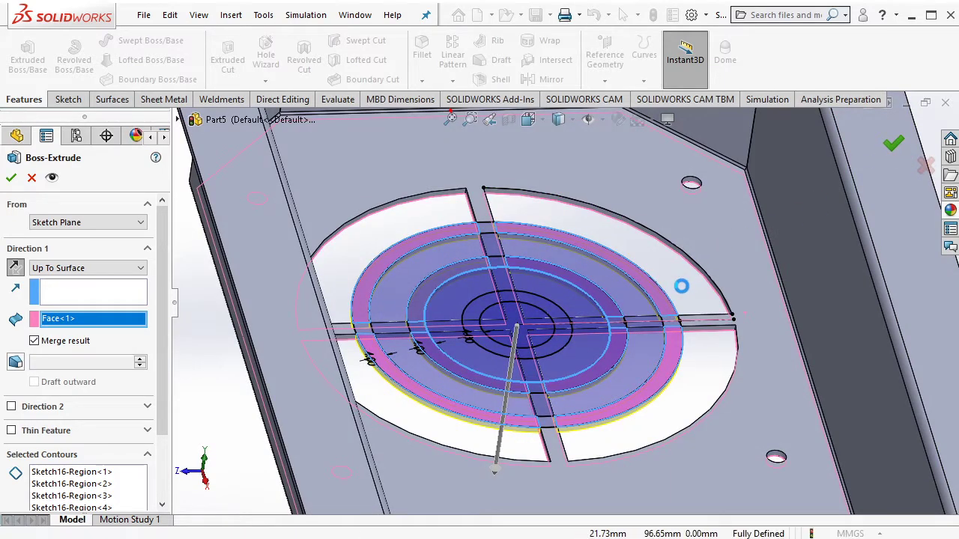
View the grille from above and select an inner ring arc to check its radius
middle_drag(682, 293, 573, 317)
scroll(563, 321, down, 2)
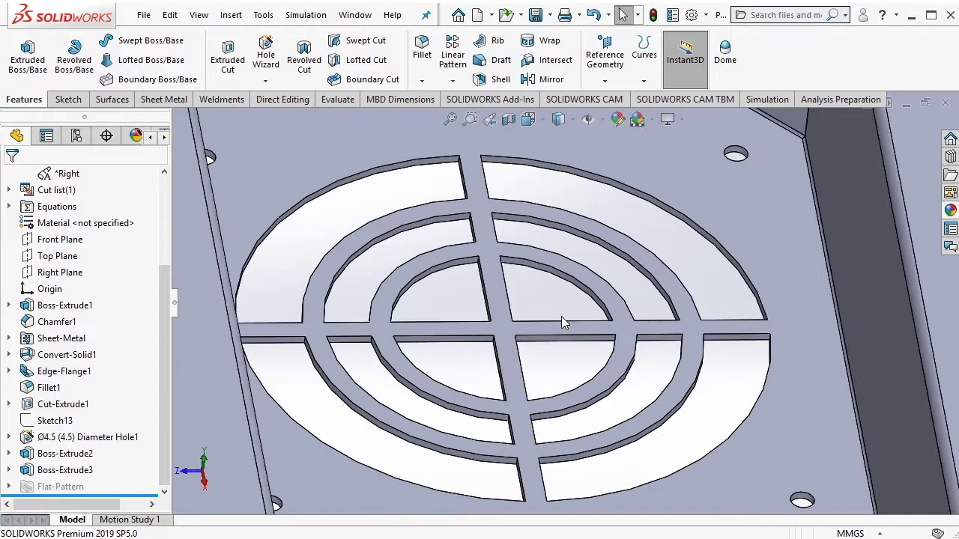
scroll(569, 316, down, 2)
click(606, 298)
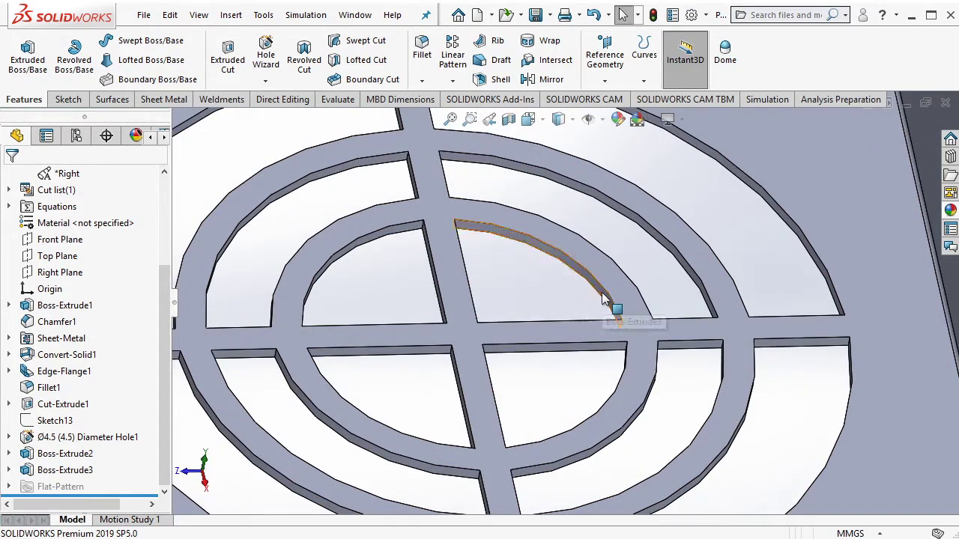
scroll(607, 315, up, 2)
scroll(610, 333, up, 2)
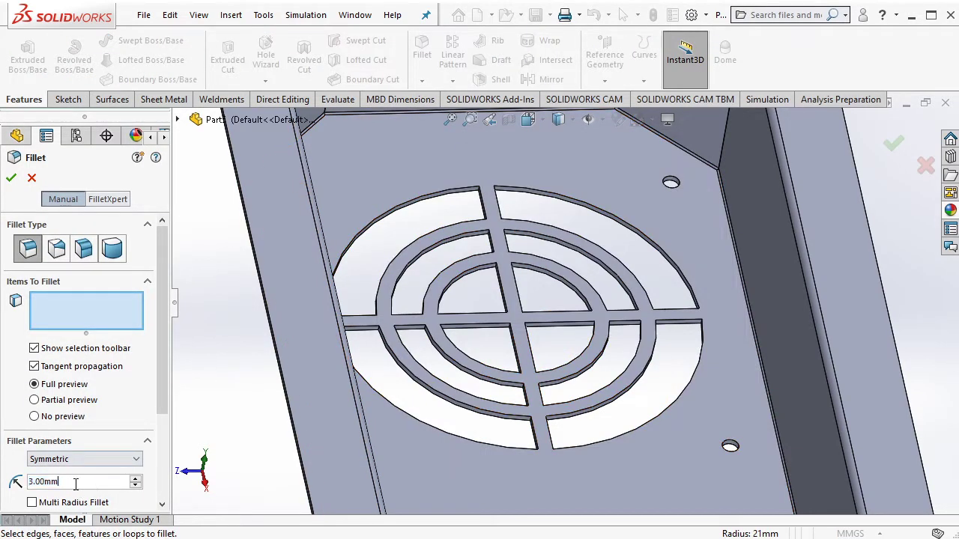
Fillet a grille rib edge plus all inner loop edges at 2 mm radius
text(2)
scroll(500, 314, down, 2)
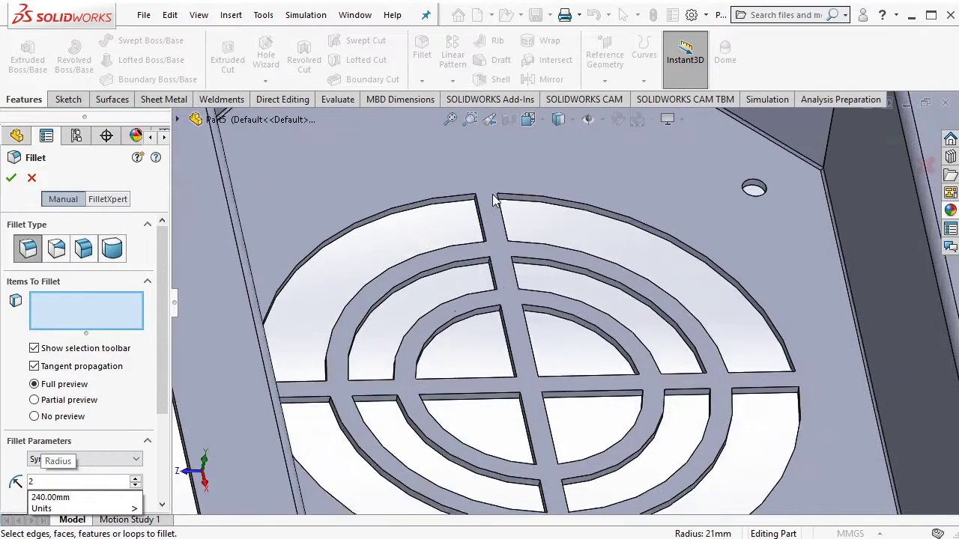
scroll(499, 250, down, 2)
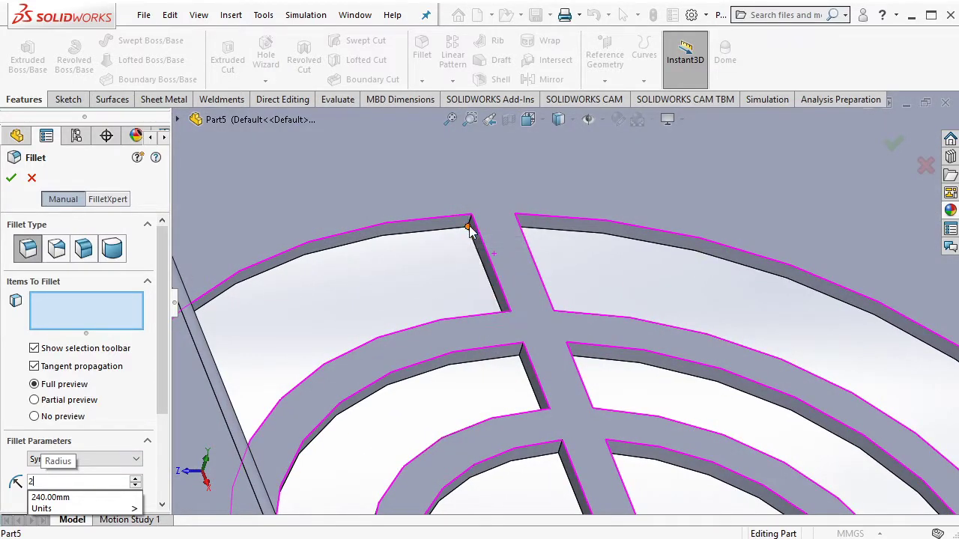
click(470, 224)
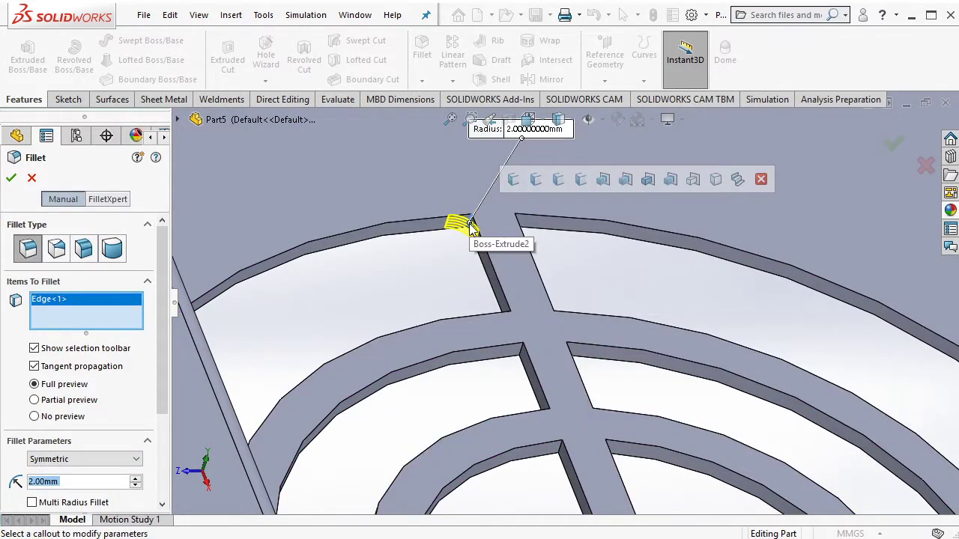
click(537, 180)
scroll(705, 298, up, 5)
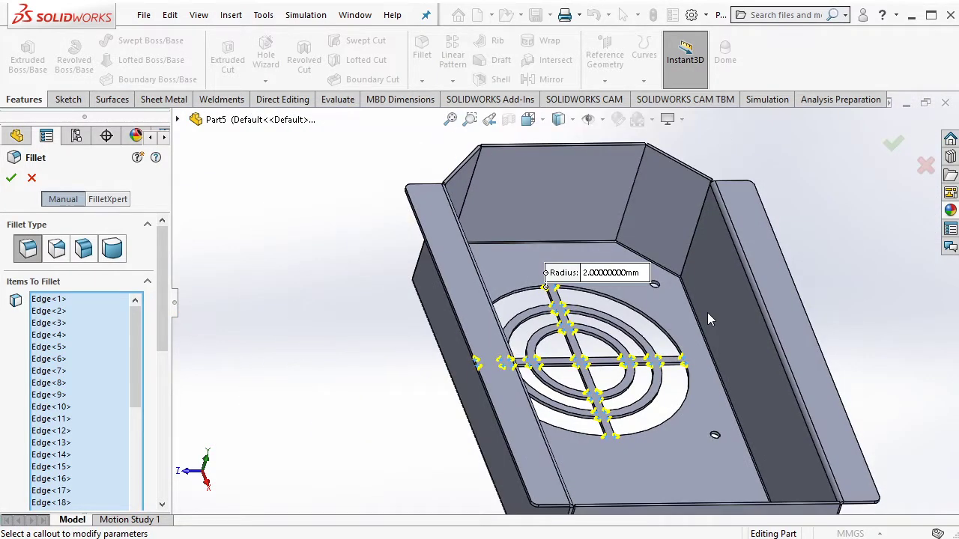
click(893, 148)
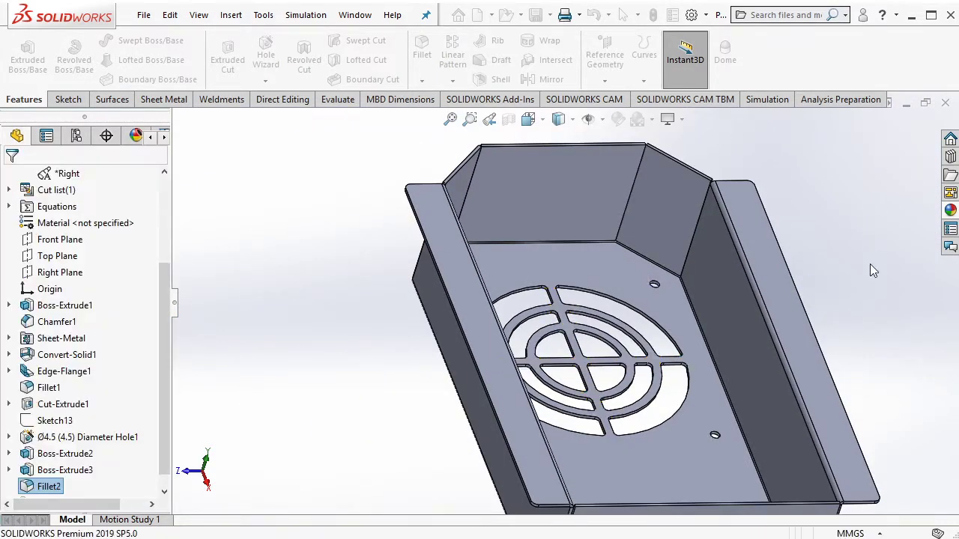
Start a new sketch on the tray floor face holding the grille
middle_drag(870, 264, 658, 353)
scroll(588, 386, down, 3)
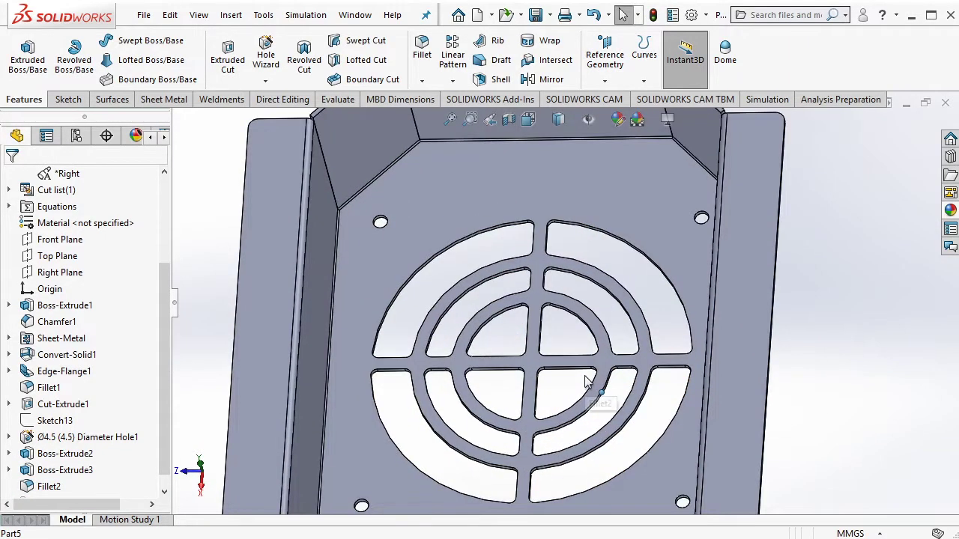
middle_drag(588, 382, 606, 375)
scroll(592, 344, down, 5)
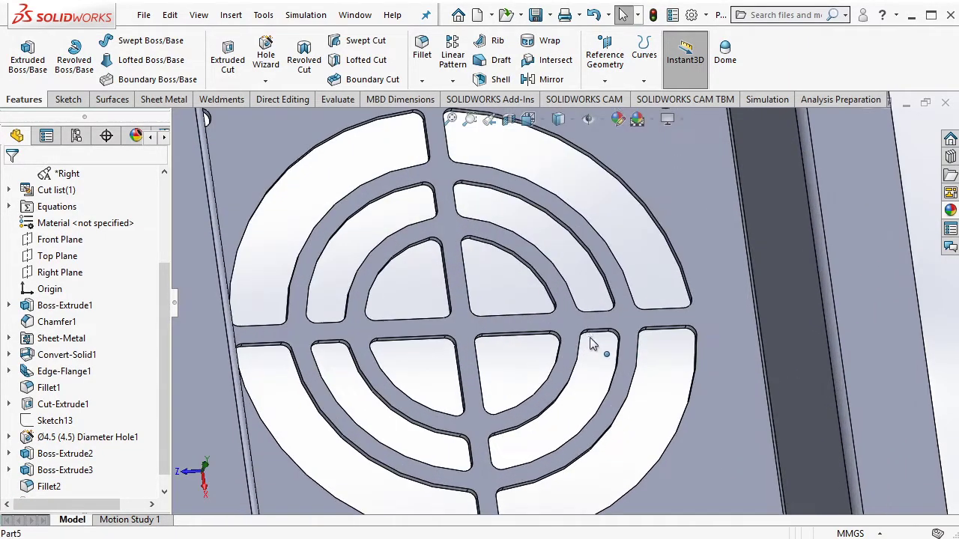
click(576, 315)
click(641, 267)
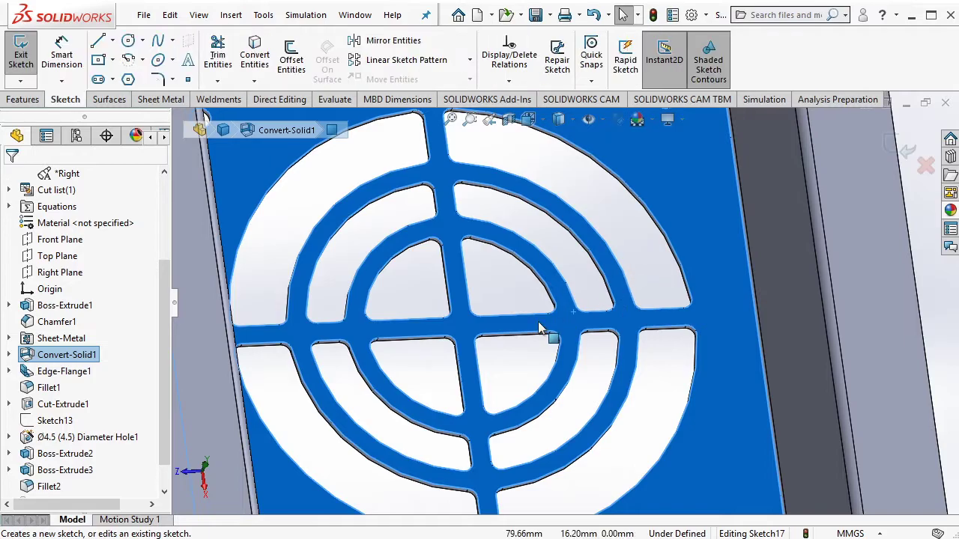
Convert the inner ring arc and draw a circle from the grille centre onto it
click(534, 271)
click(255, 56)
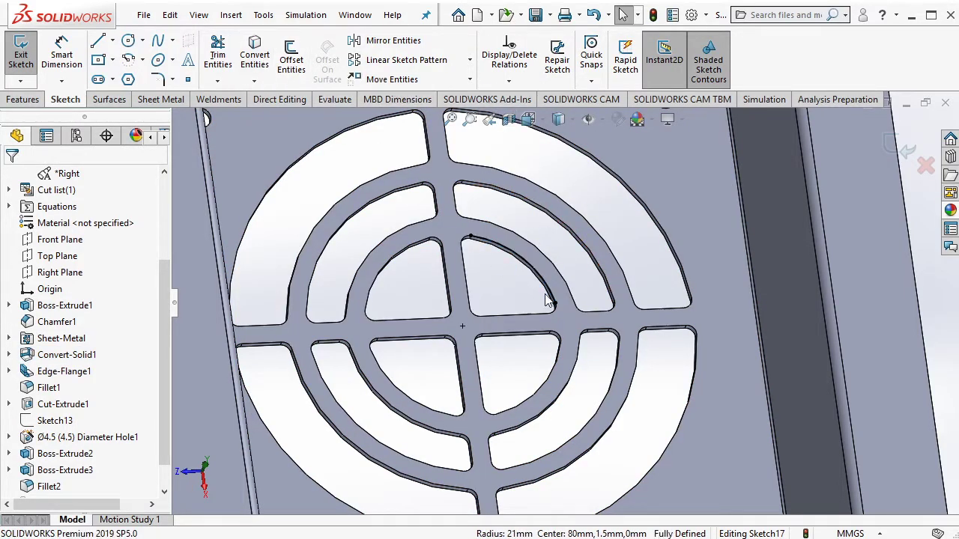
click(128, 40)
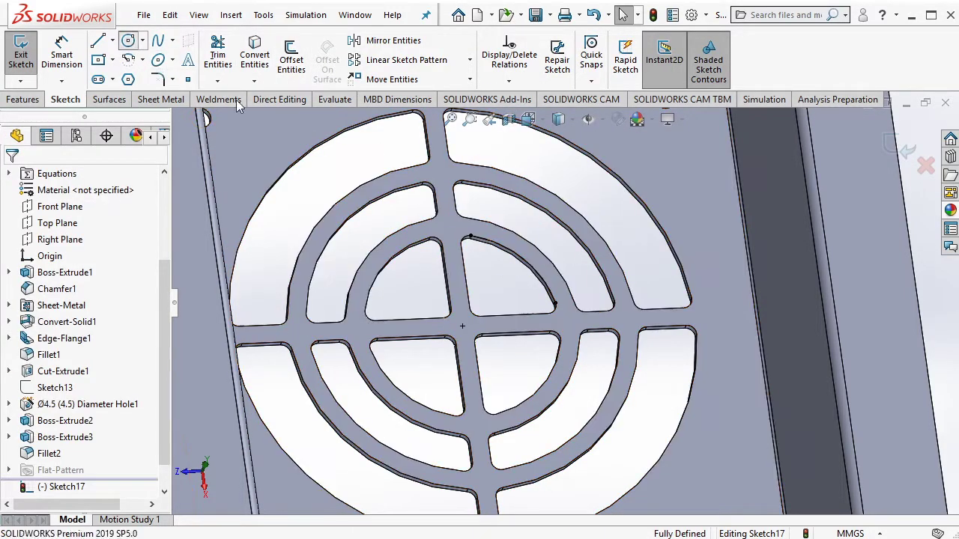
click(463, 325)
click(470, 238)
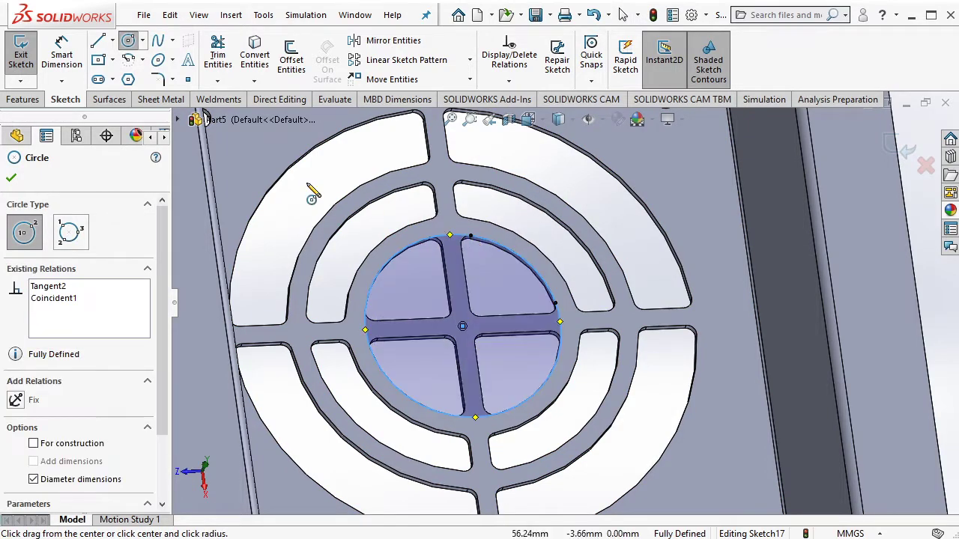
Cut the circle Through All to clear the grille's centre
click(26, 100)
click(228, 66)
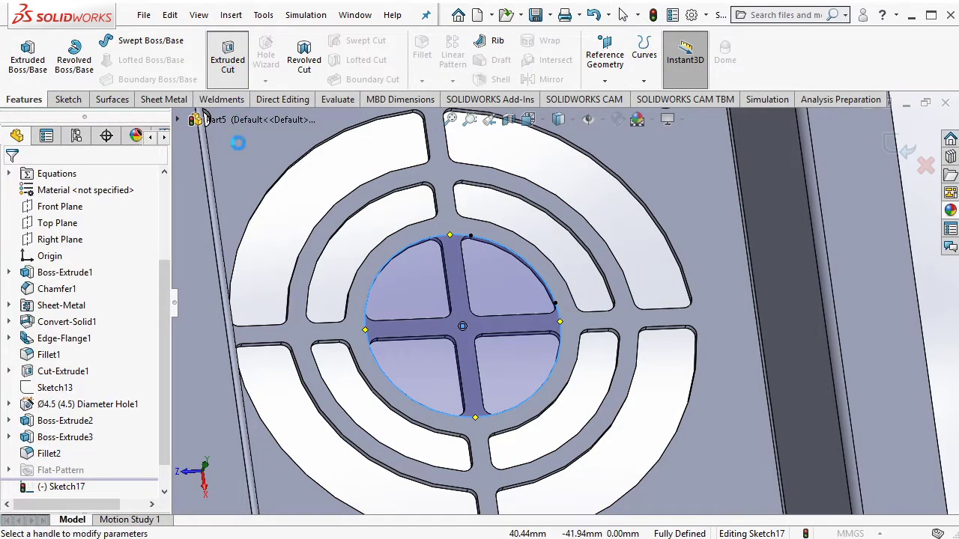
click(94, 268)
click(60, 295)
click(10, 178)
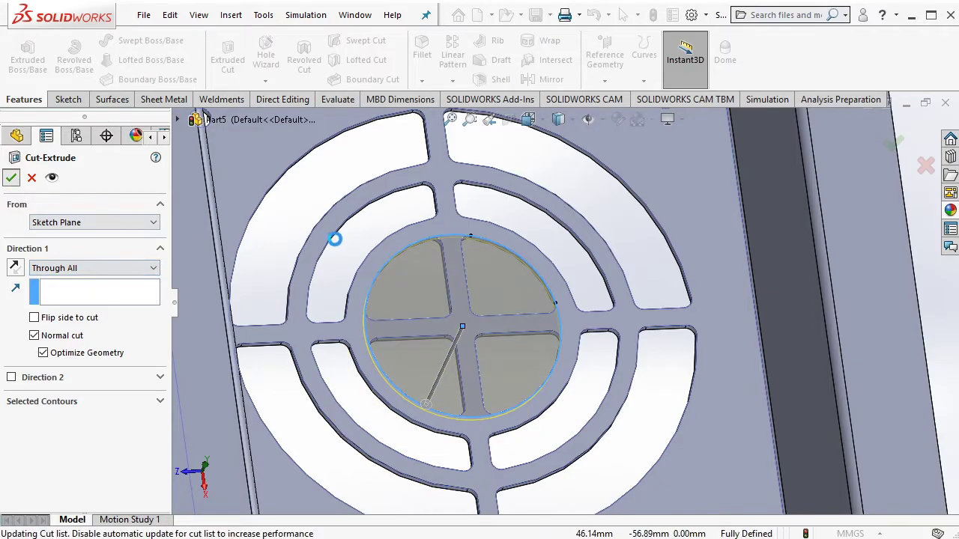
scroll(504, 300, up, 3)
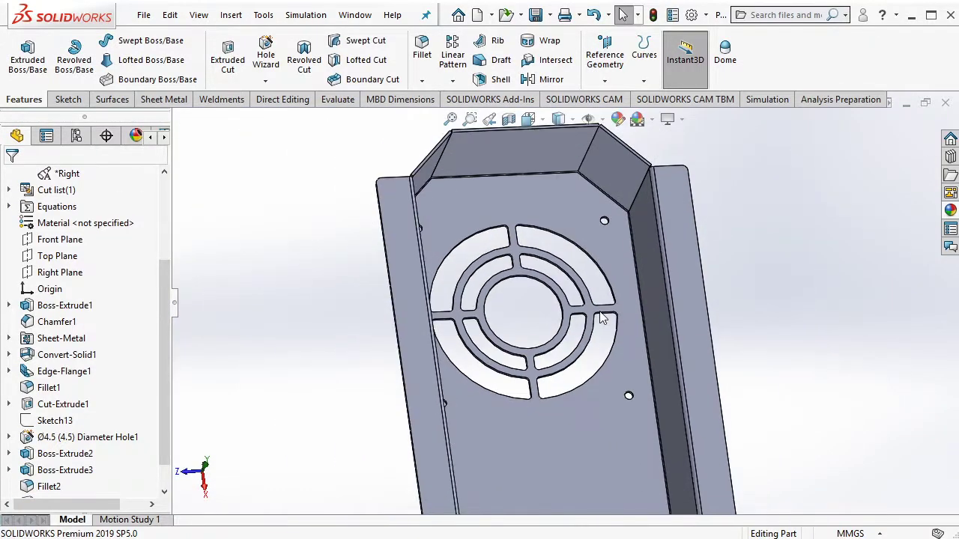
scroll(594, 334, up, 2)
Start a new sketch on the tray's front side wall
scroll(595, 334, up, 2)
mouse_move(615, 390)
middle_down()
mouse_move(583, 377)
mouse_move(600, 423)
mouse_move(562, 402)
middle_up()
middle_drag(550, 358, 555, 381)
click(556, 392)
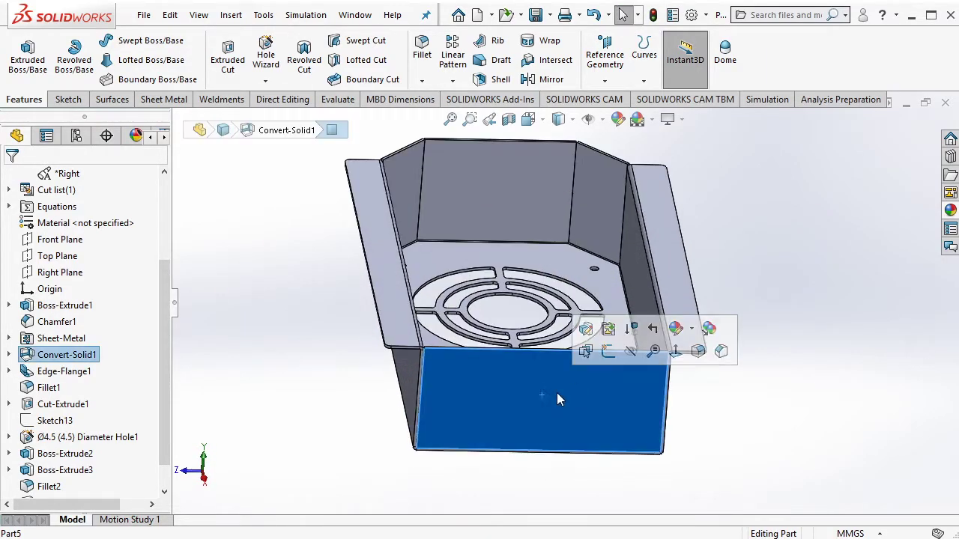
click(608, 352)
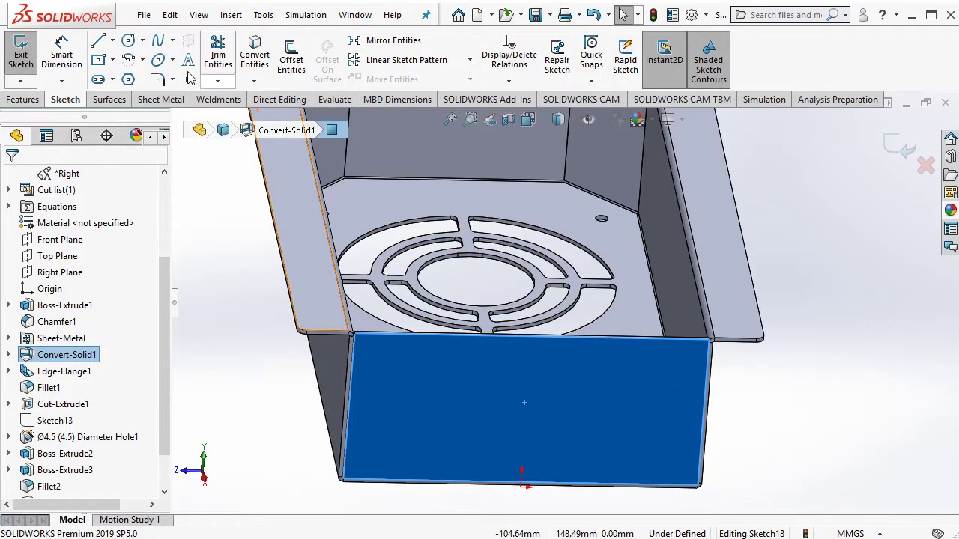
Draw a vertical centerline down from the top edge and a centre rectangle at its end
click(112, 45)
click(120, 75)
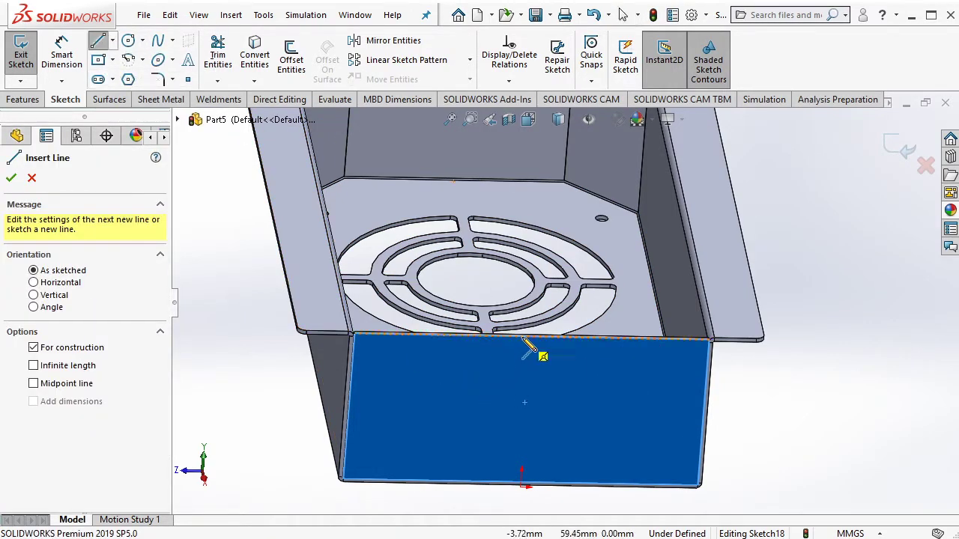
drag(530, 337, 527, 401)
key(Escape)
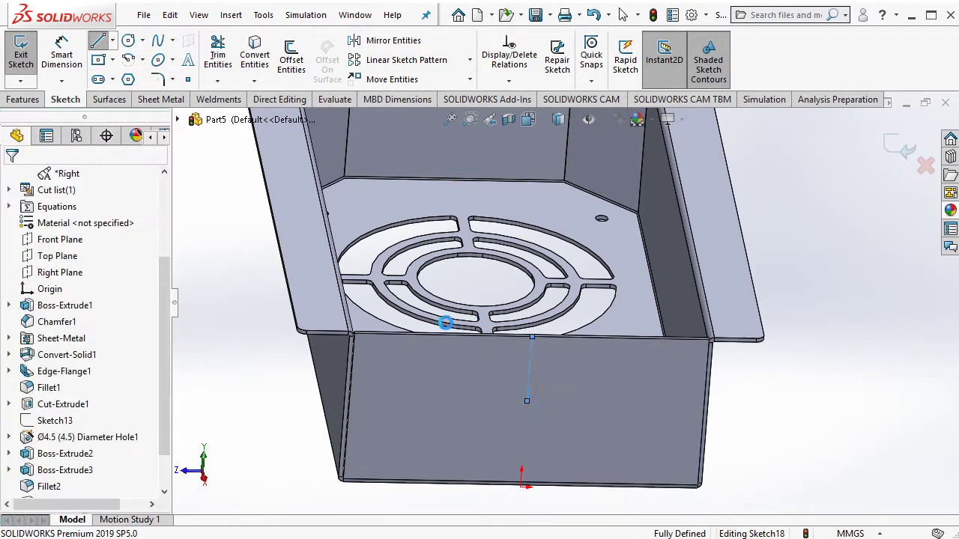
click(113, 60)
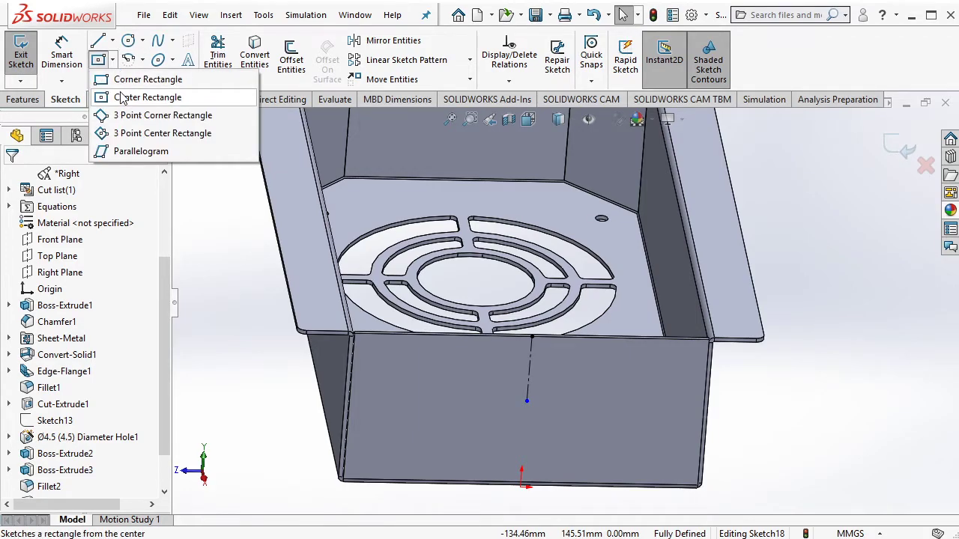
click(122, 99)
click(527, 401)
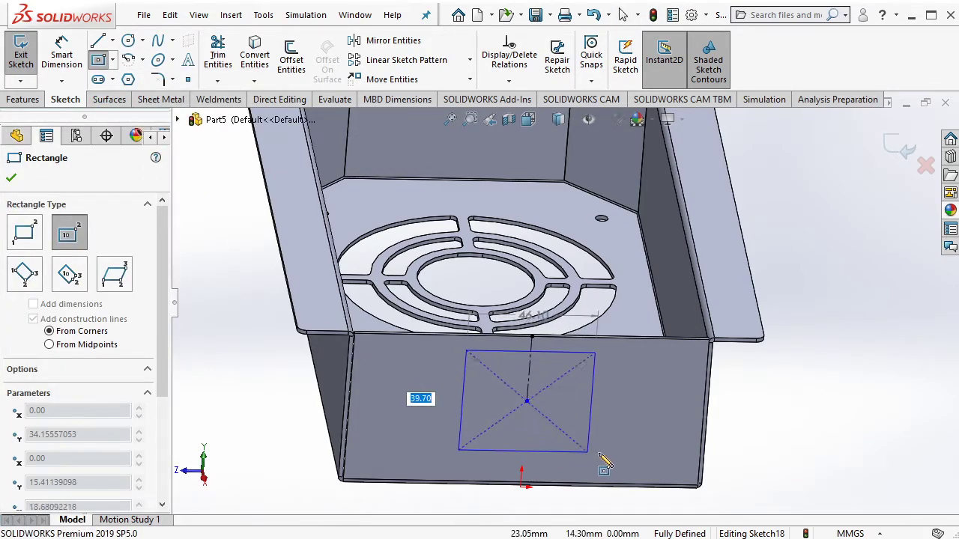
click(625, 439)
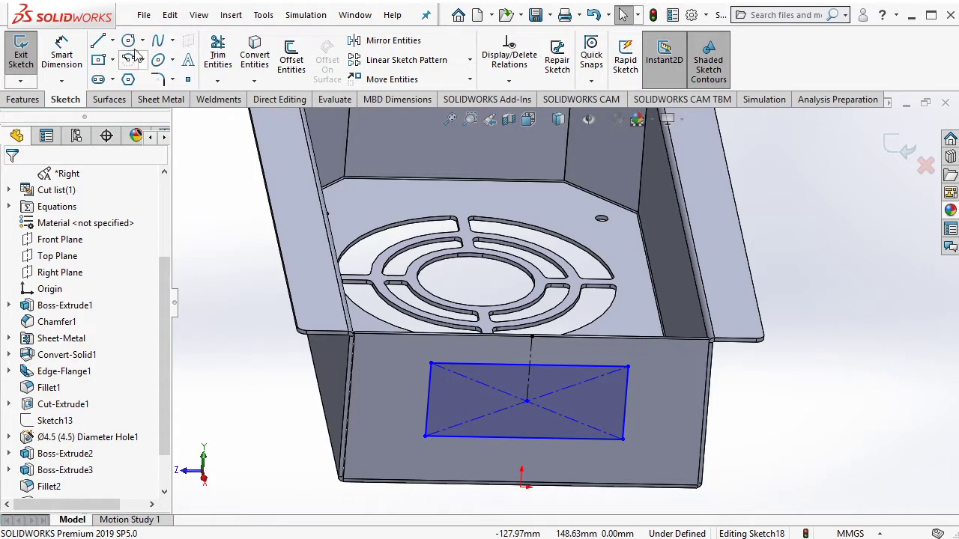
Add circles on the rectangle's left and right edges, then select the whole sketch
click(128, 41)
click(427, 399)
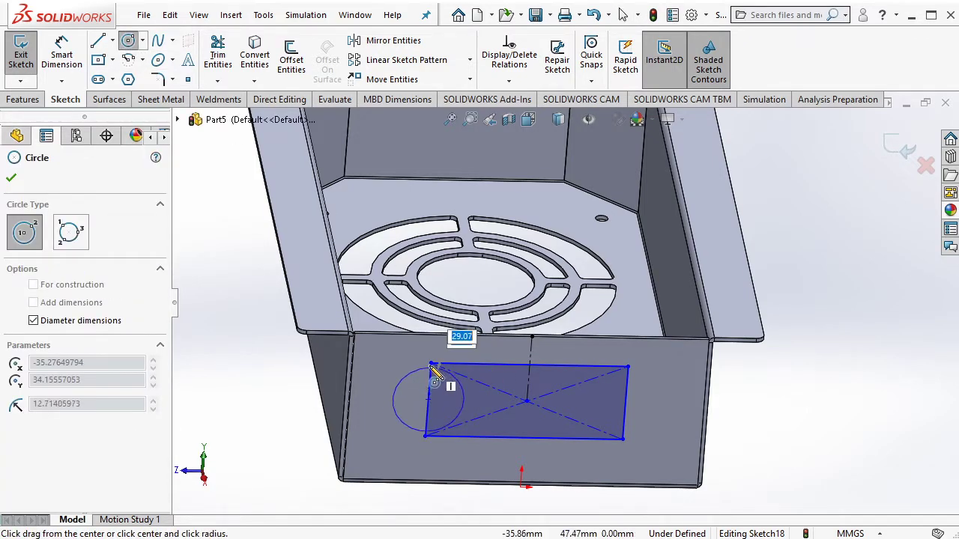
click(461, 378)
click(626, 402)
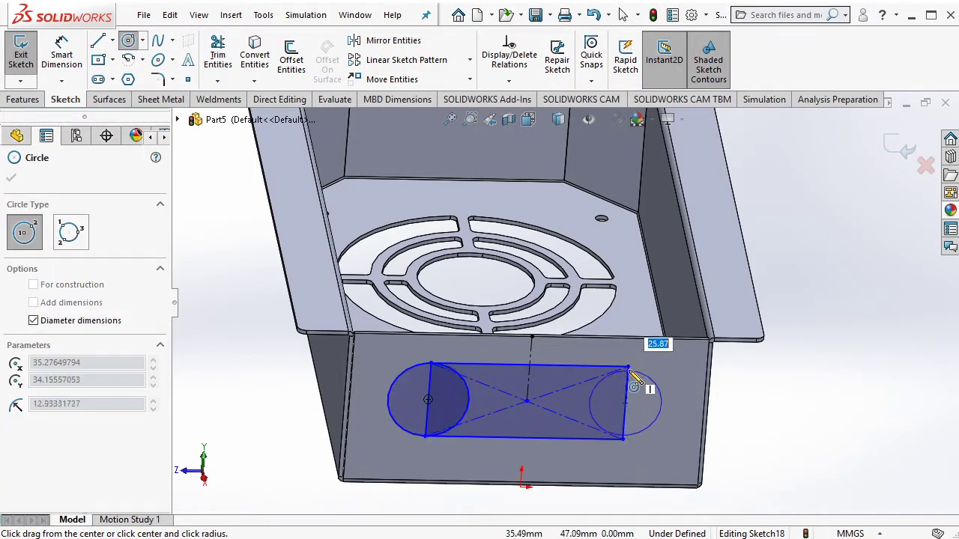
click(631, 371)
key(Escape)
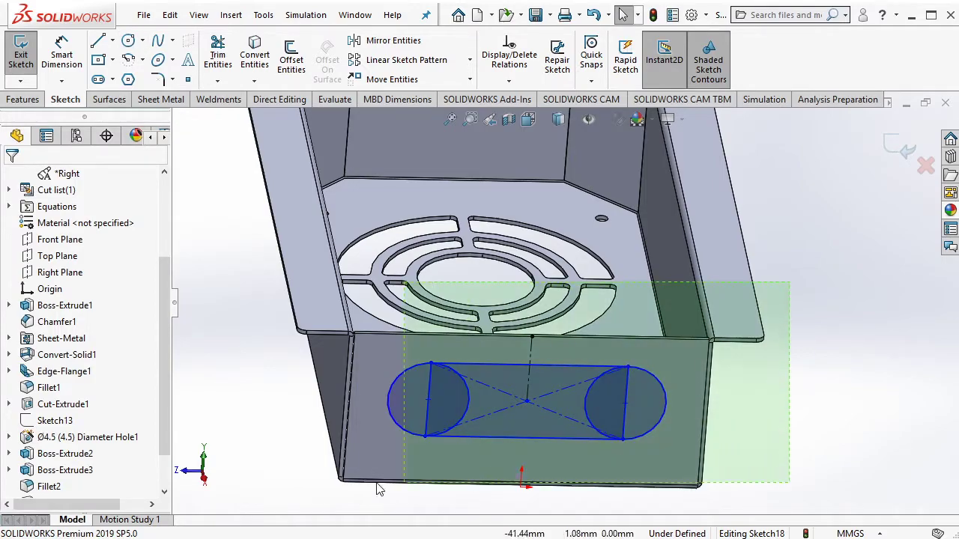
drag(798, 283, 271, 480)
Make the rectangle and lines construction geometry, keeping both circles as regular geometry
scroll(158, 438, down, 2)
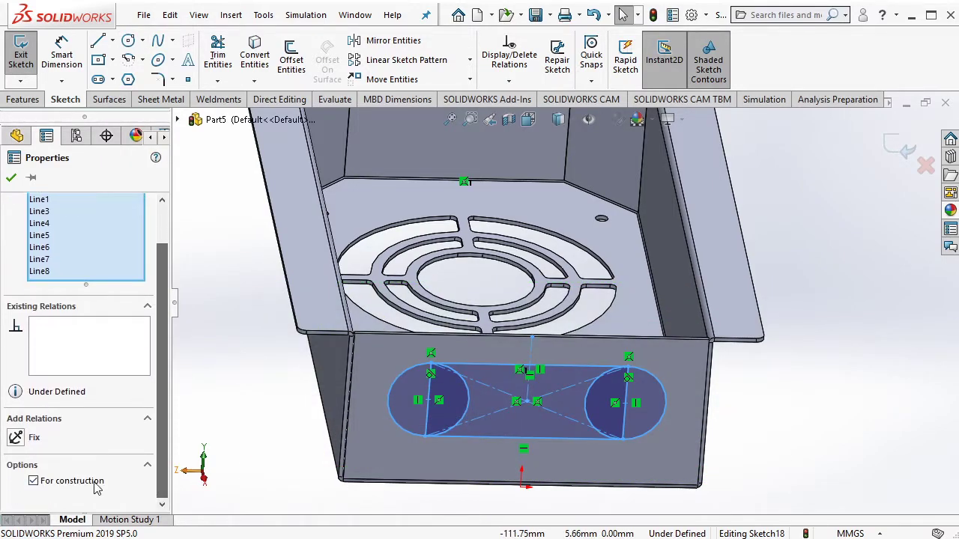
click(96, 484)
click(387, 493)
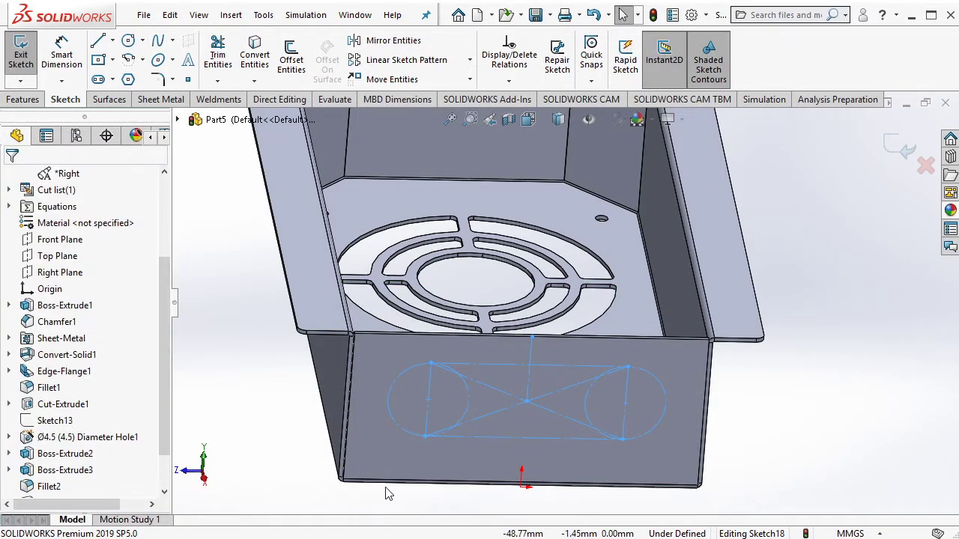
click(408, 432)
ctrl+click(639, 441)
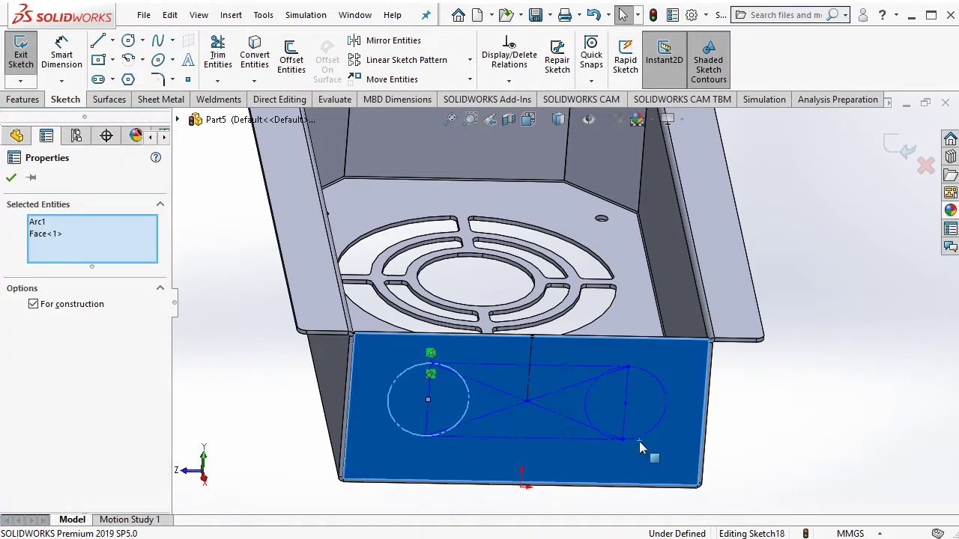
ctrl+click(644, 439)
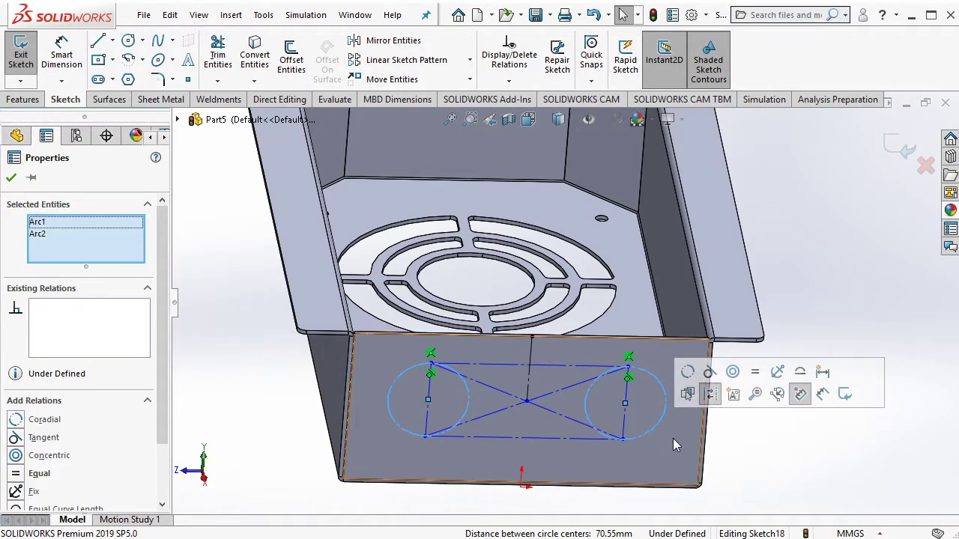
click(709, 394)
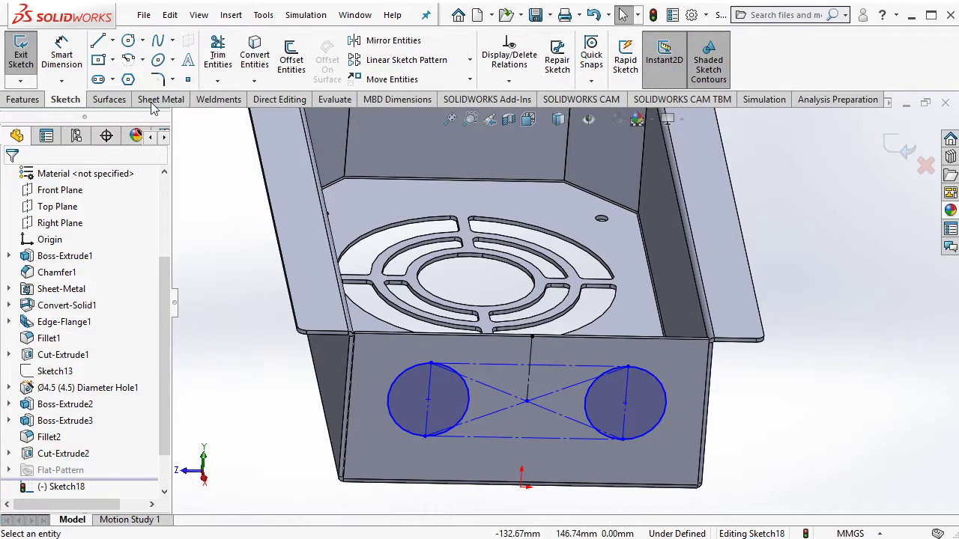
Dimension the circle diameter to 22 mm and the centerline to 30 mm
key(d)
click(399, 424)
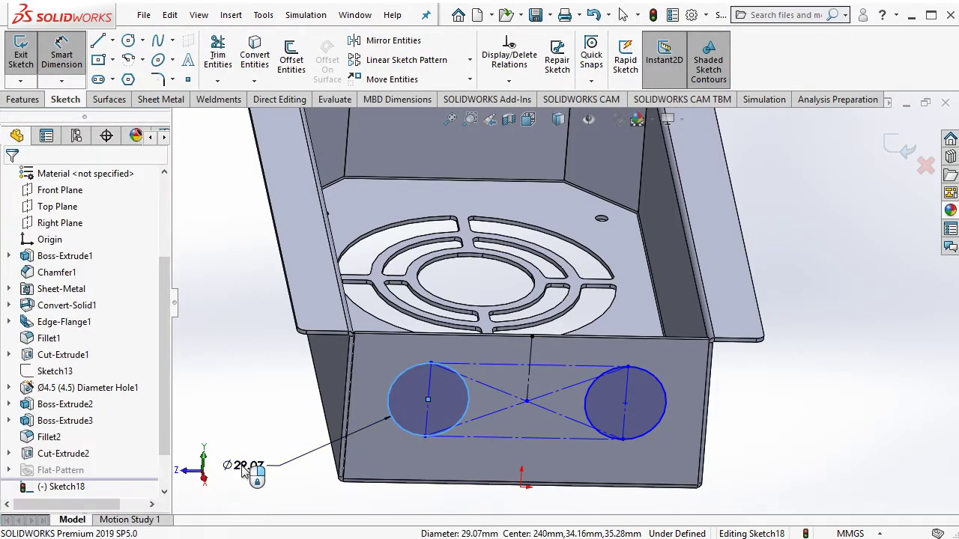
click(239, 459)
text(22)
key(Return)
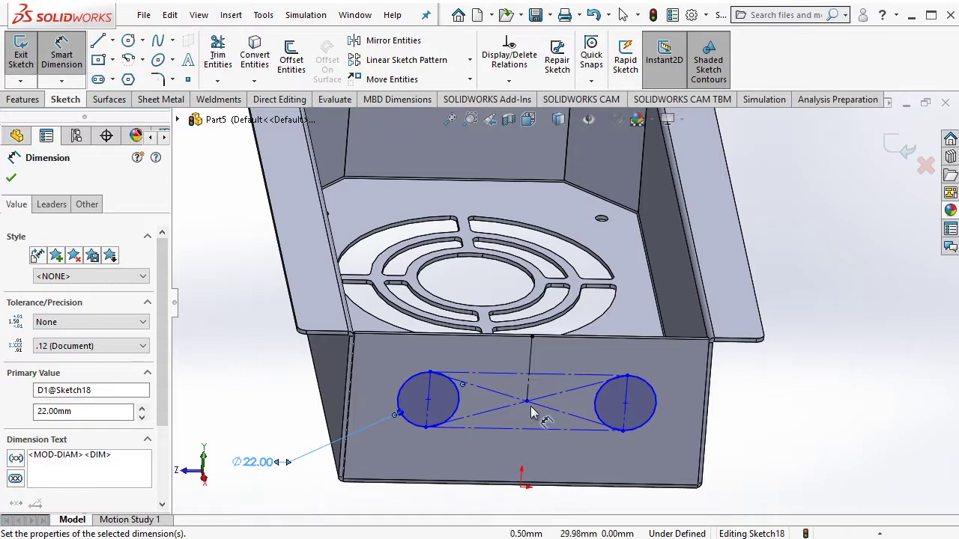
click(531, 367)
click(760, 379)
text(30)
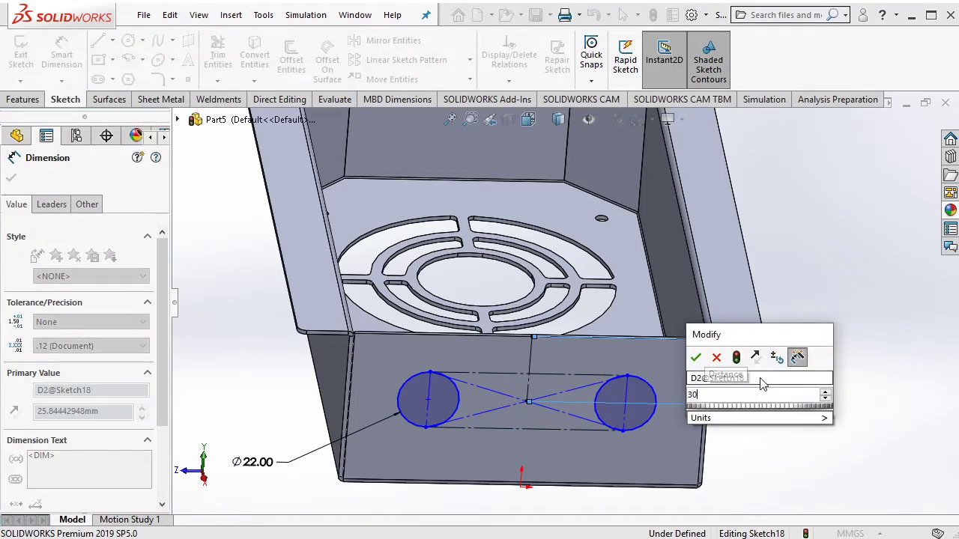
key(Return)
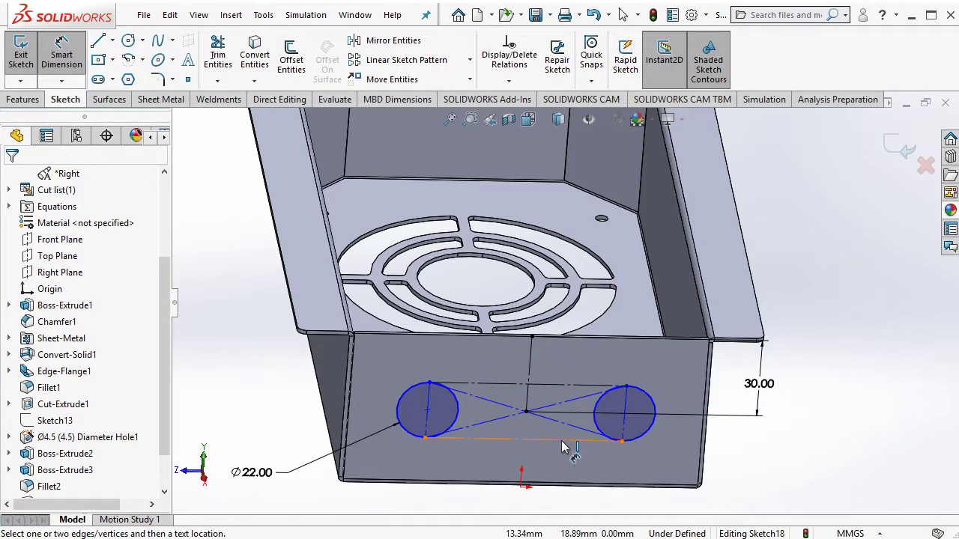
Set the spacing between the two circles to 40 mm
click(563, 447)
key(Escape)
drag(622, 440, 583, 443)
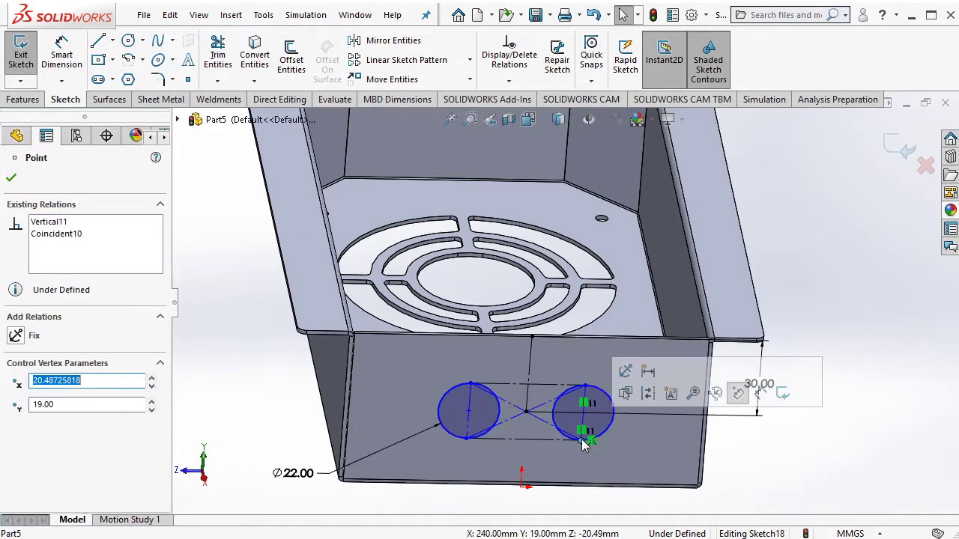
click(66, 63)
click(544, 447)
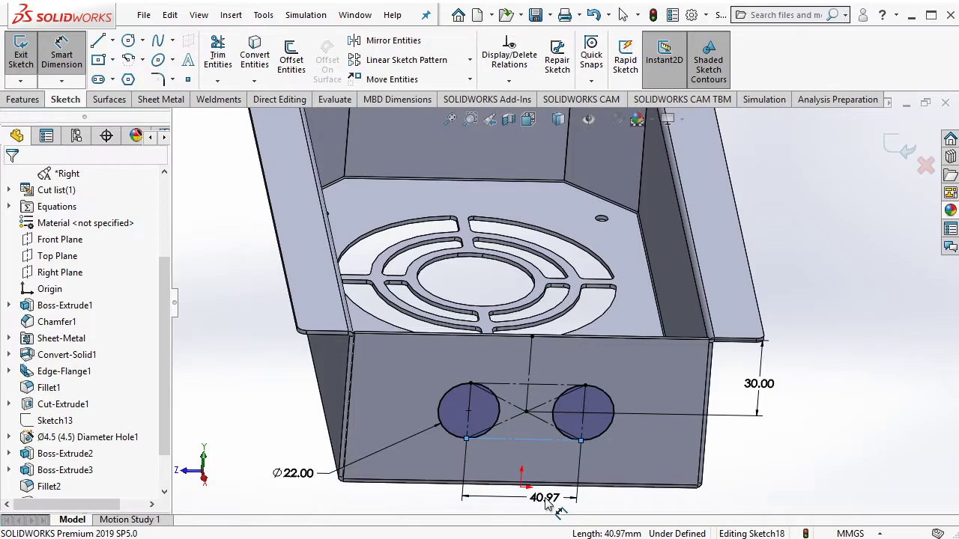
click(546, 501)
text(40)
key(Return)
key(Escape)
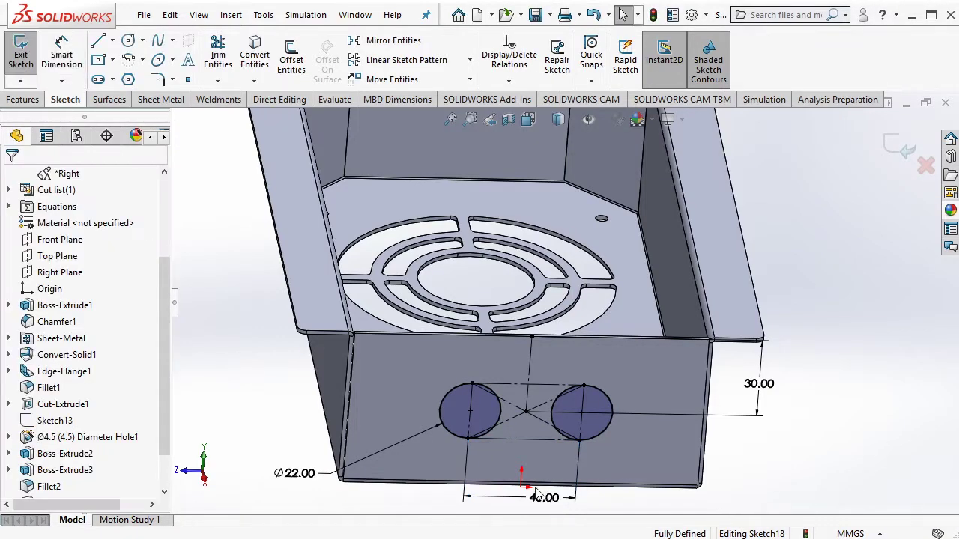
Extrude-cut the two circles to make holes through the front wall
click(27, 100)
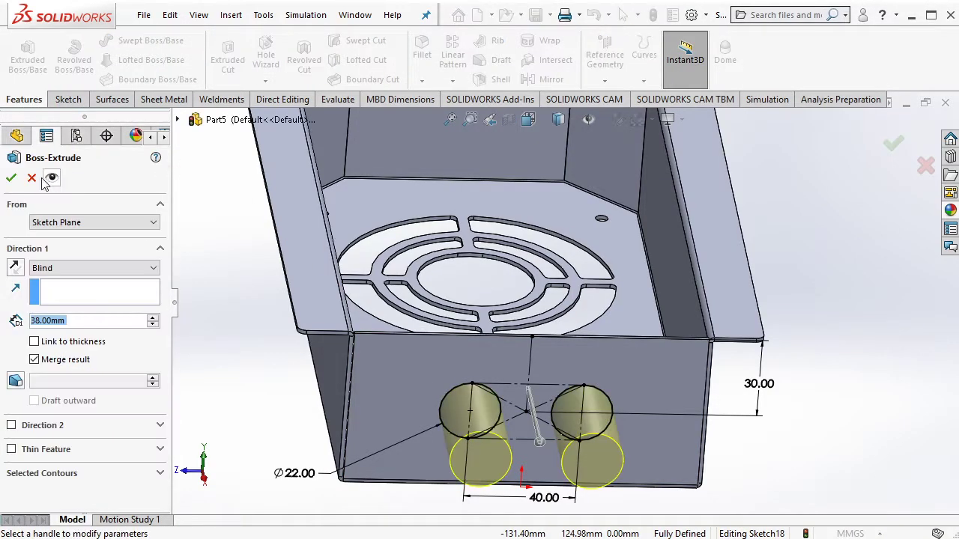
click(31, 178)
click(227, 58)
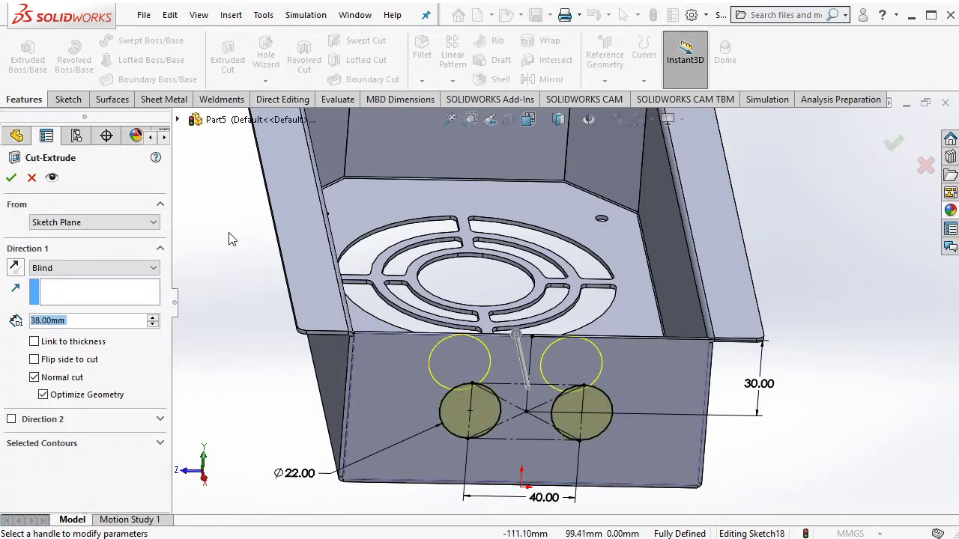
click(10, 179)
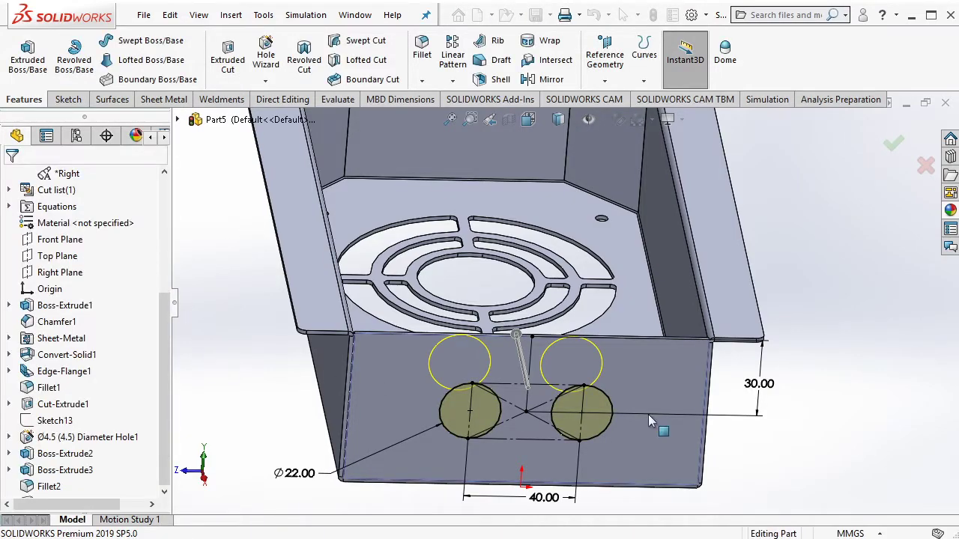
middle_drag(651, 414, 653, 279)
Start a sketch on the flange face and draw a centerline across it between the flange edges
click(634, 248)
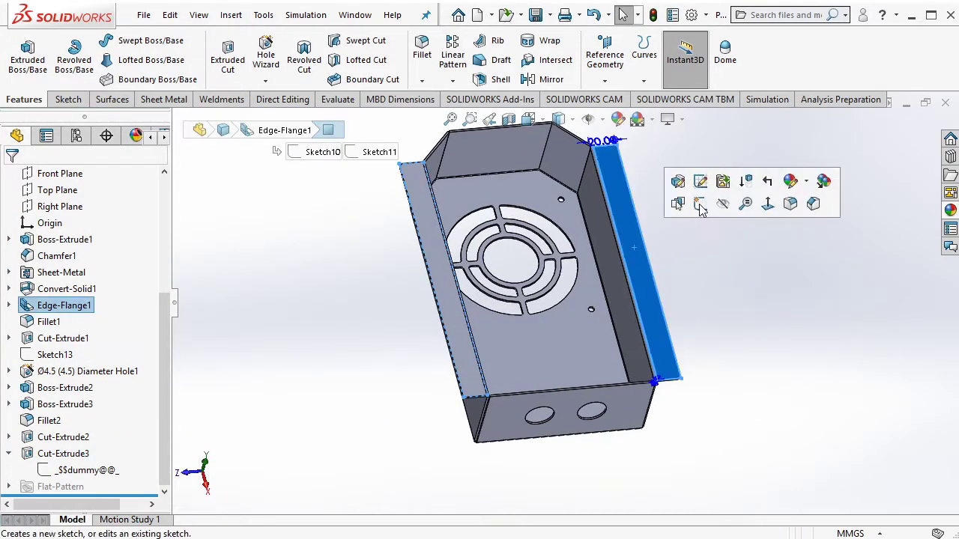
click(695, 209)
middle_drag(681, 208, 526, 169)
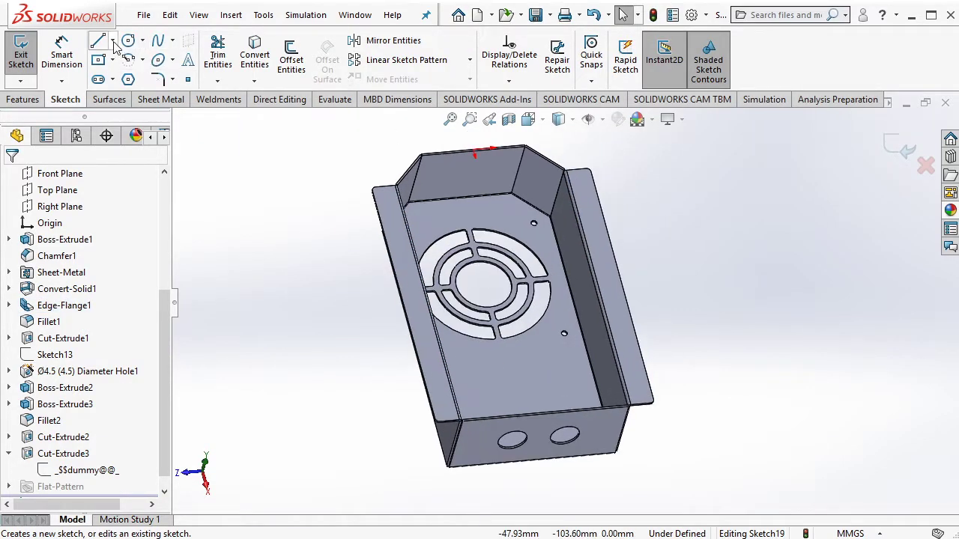
click(112, 40)
click(162, 75)
middle_drag(431, 313, 398, 307)
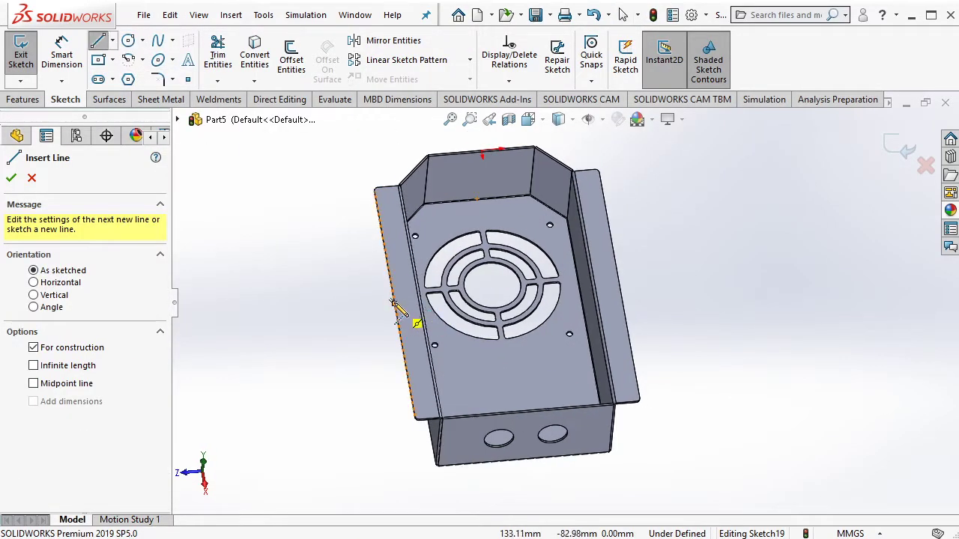
click(395, 303)
click(619, 286)
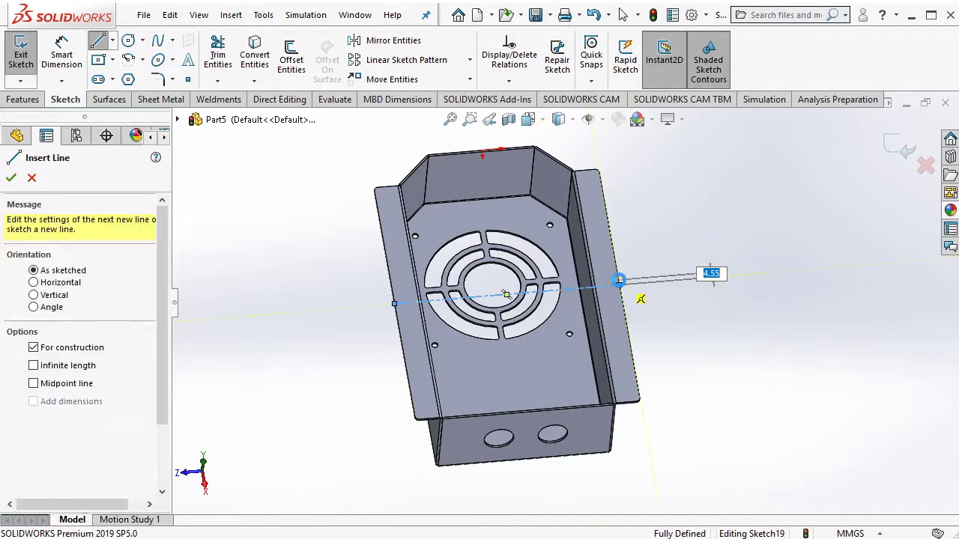
key(Escape)
Draw a centre rectangle centred on the centerline with its corner near the flange corner
click(113, 60)
click(153, 94)
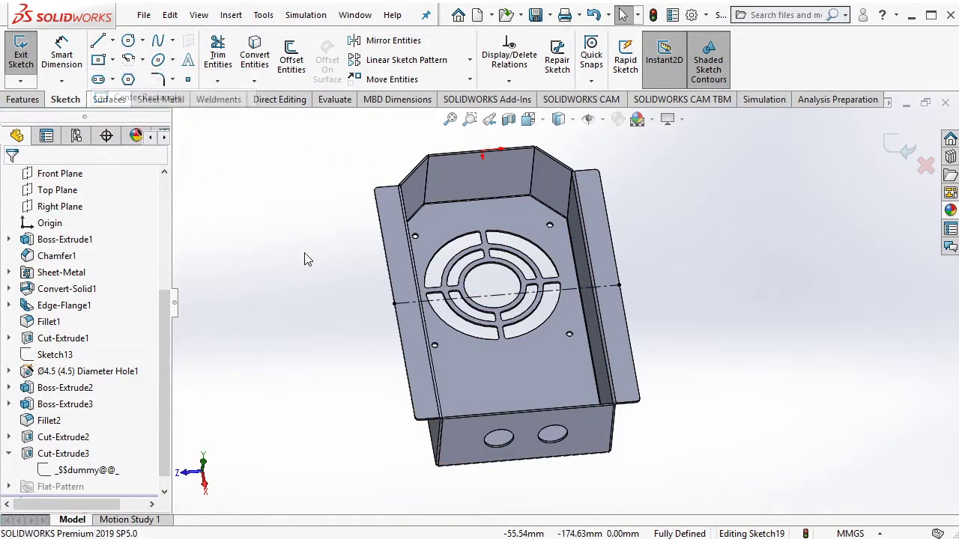
click(507, 295)
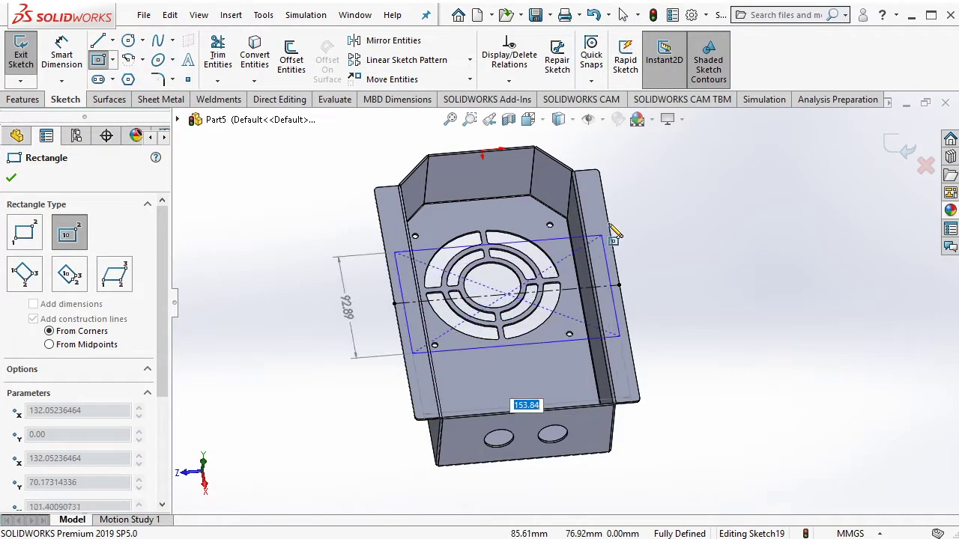
scroll(600, 191, down, 3)
click(577, 185)
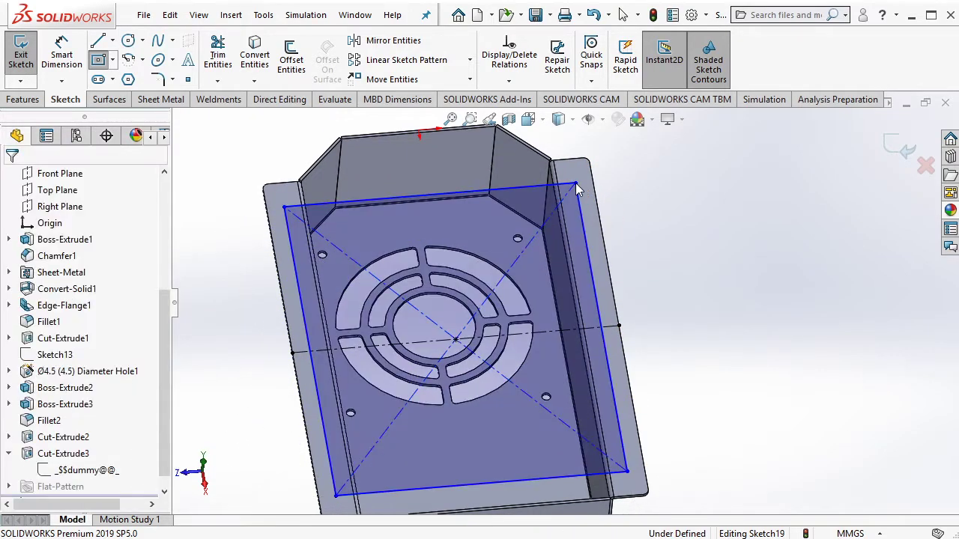
Dimension the rectangle's right edge at 9 mm
key(d)
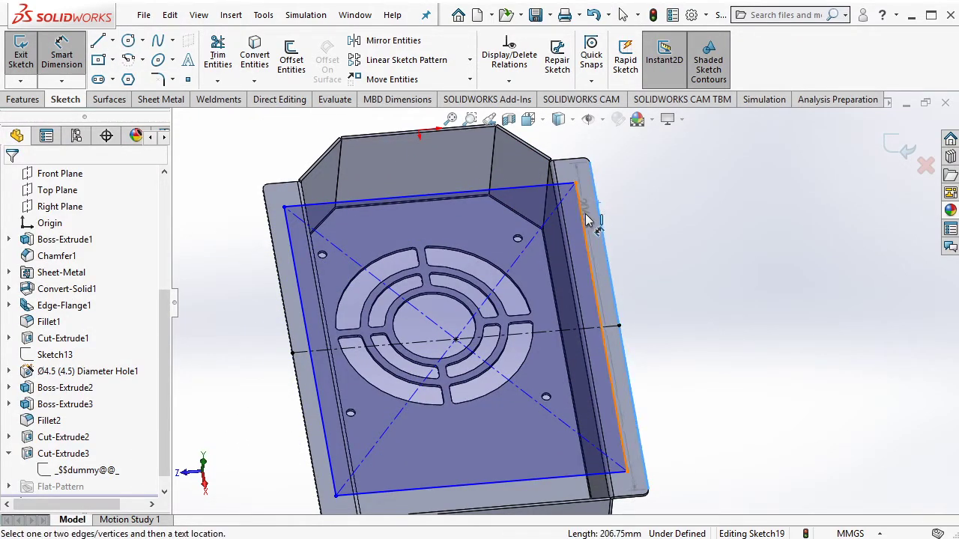
click(587, 247)
click(658, 255)
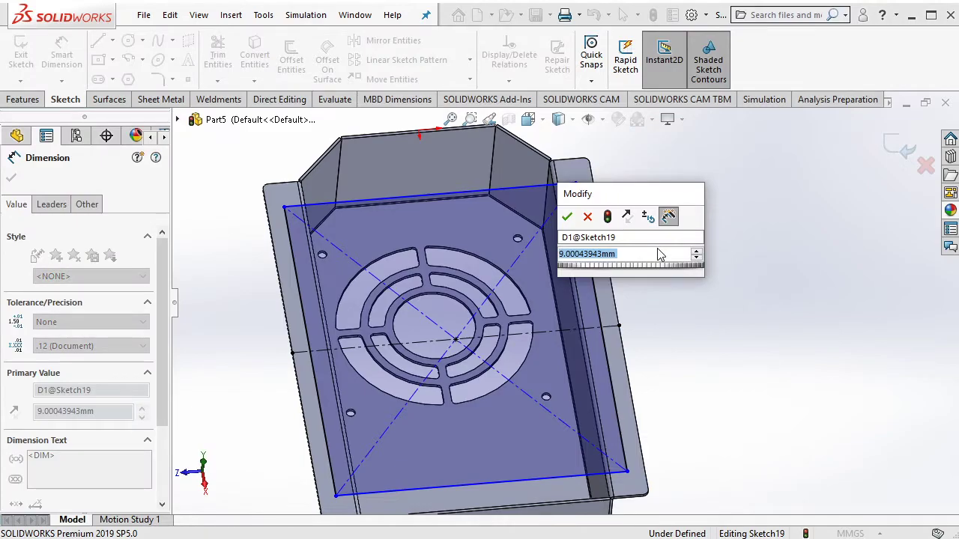
text(9)
key(Return)
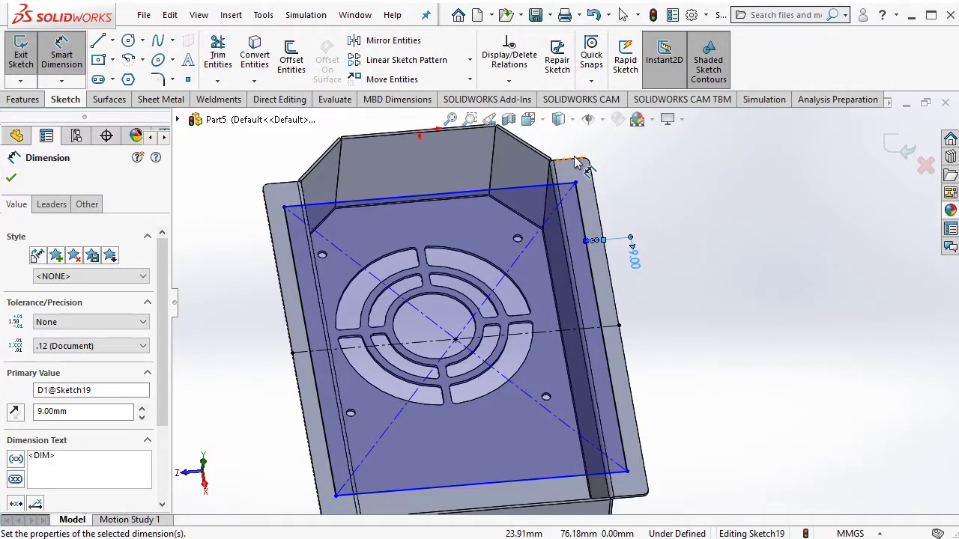
key(Escape)
Set the rectangle's top line 15 mm from the flange's top edge, then exit the sketch
click(534, 191)
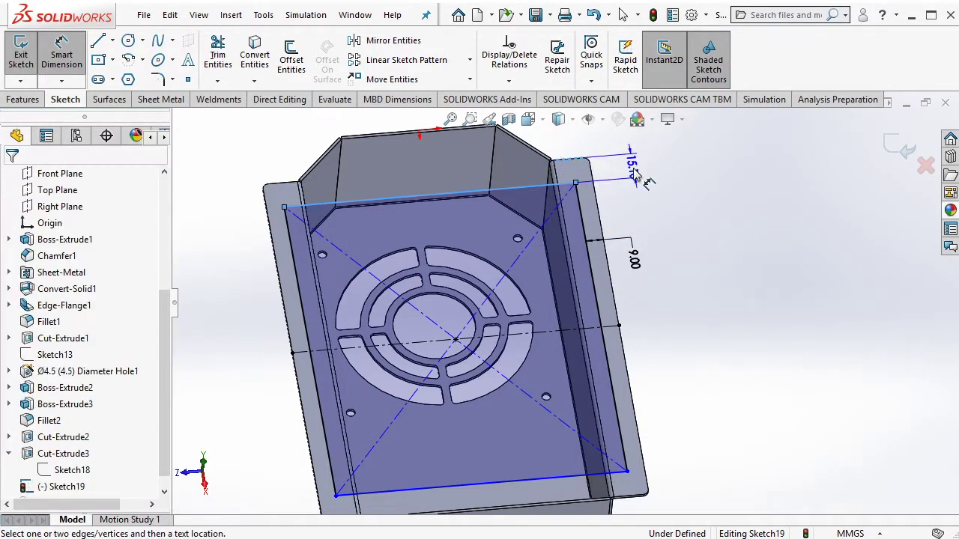
click(581, 163)
text(15.00mm)
key(Return)
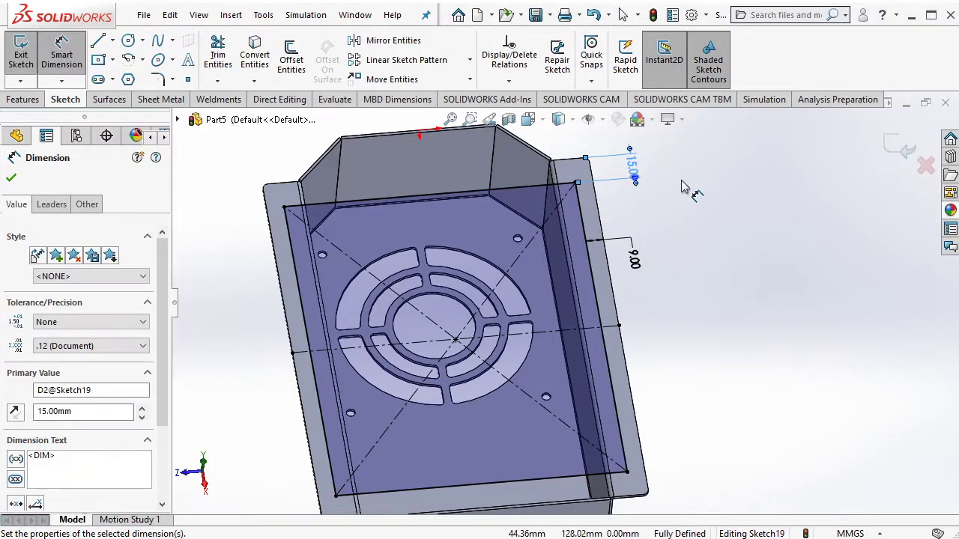
key(Escape)
scroll(584, 314, up, 3)
click(899, 150)
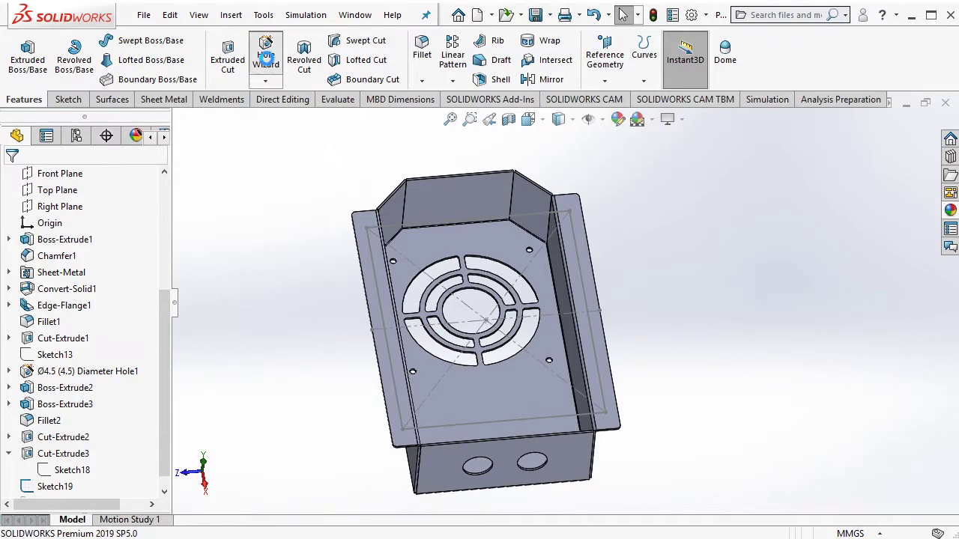
Start a 3D sketch for the hole positions and orbit the view to face the base
click(94, 204)
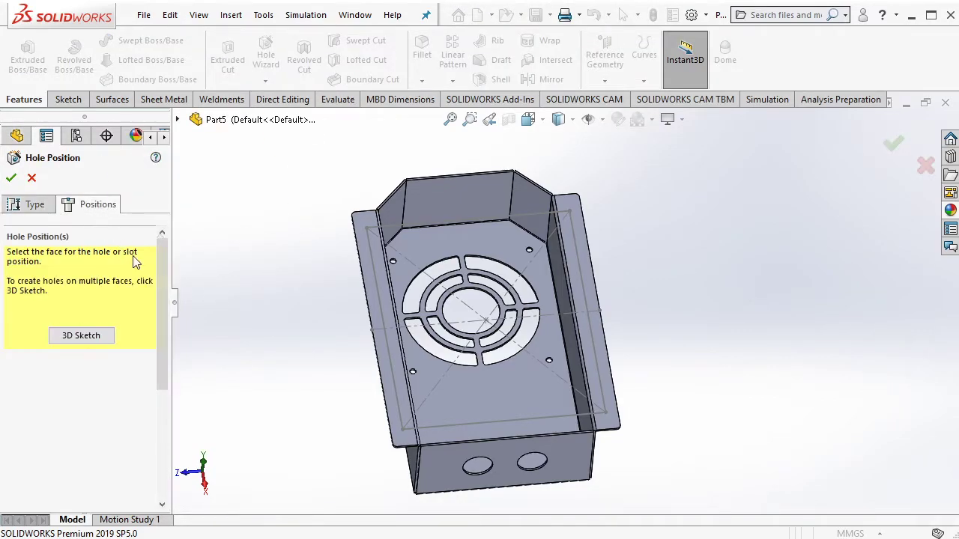
click(97, 339)
scroll(587, 211, down, 3)
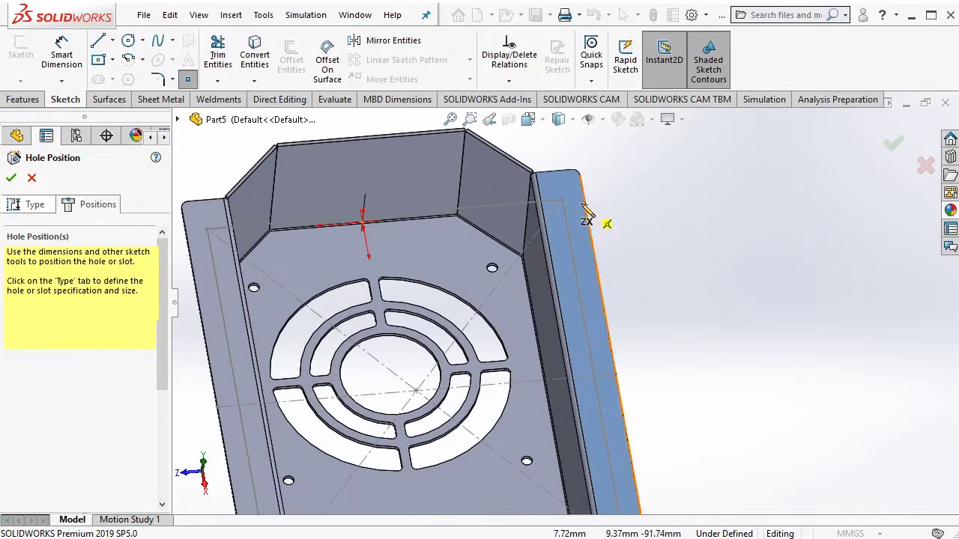
middle_drag(564, 203, 566, 423)
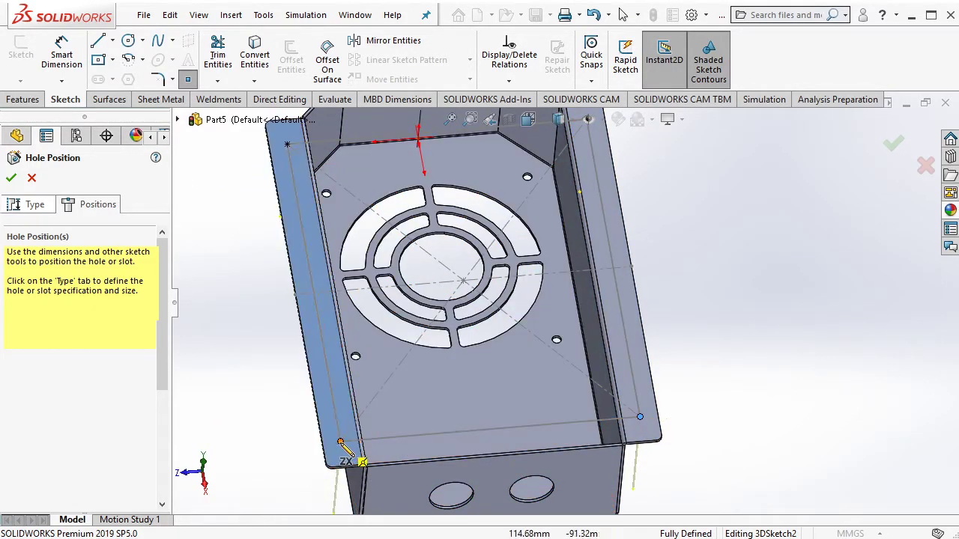
Set the hole to ANSI Metric Drill sizes with a Ø5.5 diameter
click(25, 205)
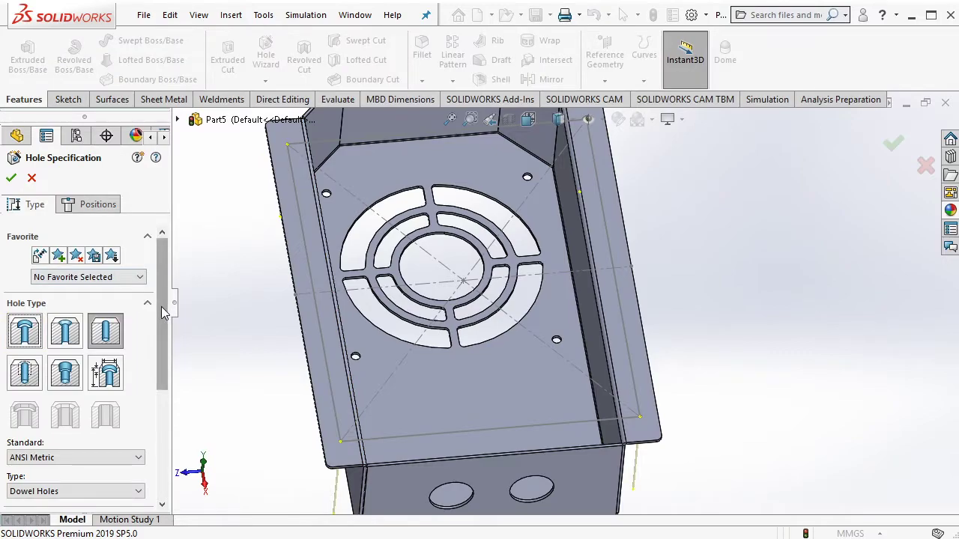
scroll(135, 337, down, 5)
click(120, 330)
click(112, 338)
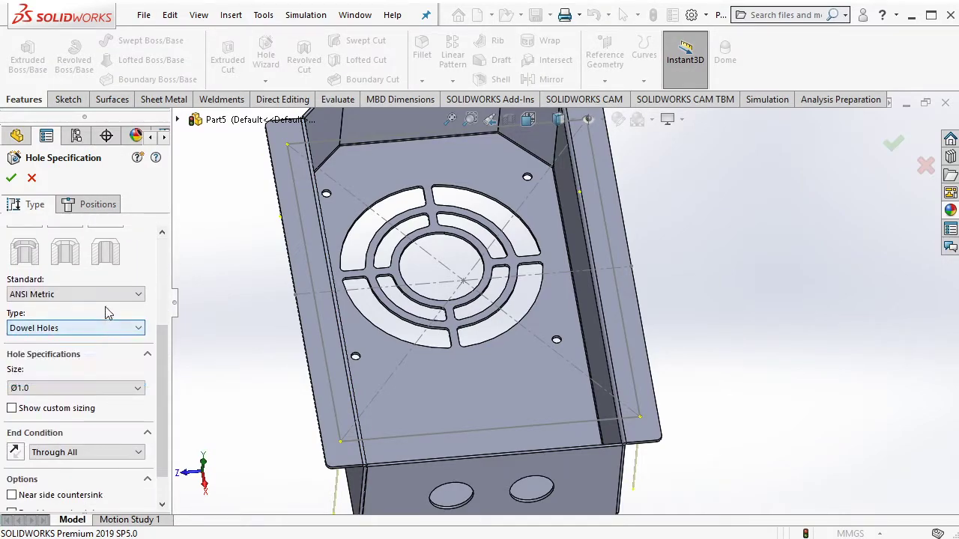
click(90, 294)
click(68, 310)
click(84, 328)
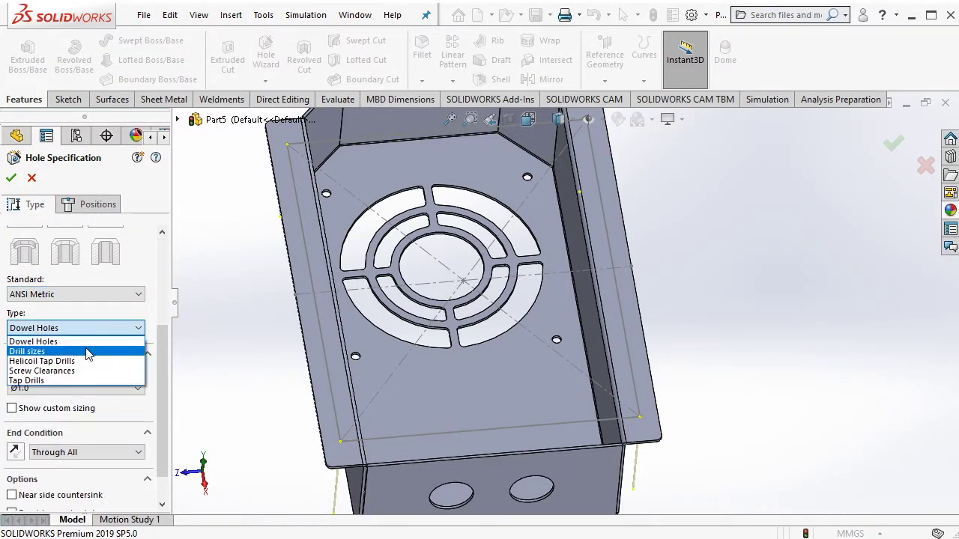
click(88, 350)
click(133, 388)
drag(135, 428, 139, 449)
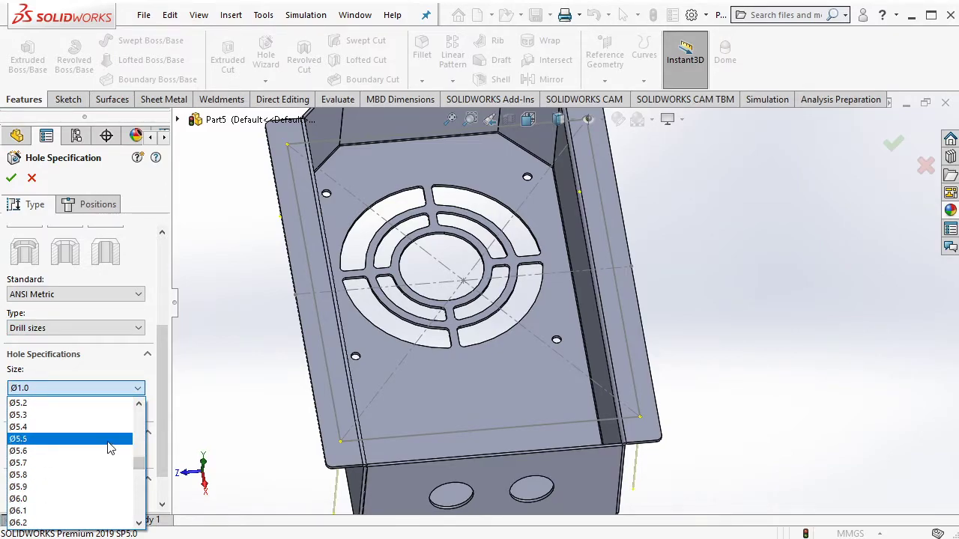
click(112, 440)
drag(159, 438, 160, 464)
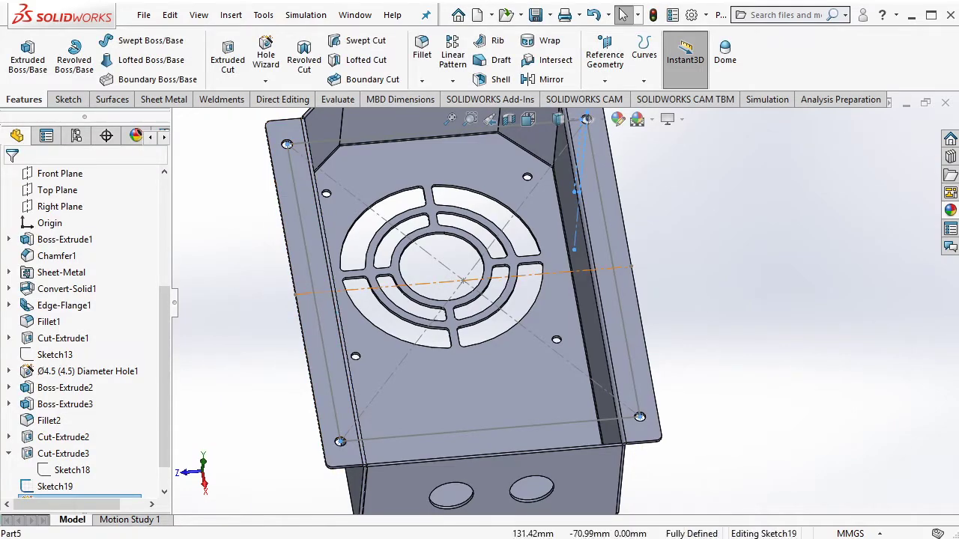
Confirm the corner holes and locate the Material entry in the feature tree
click(395, 250)
drag(165, 325, 173, 216)
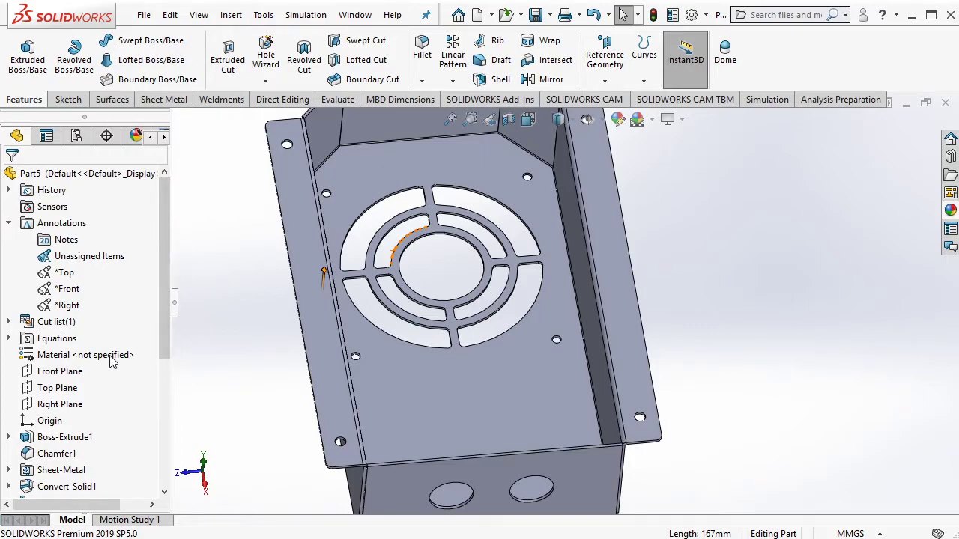
right_click(111, 358)
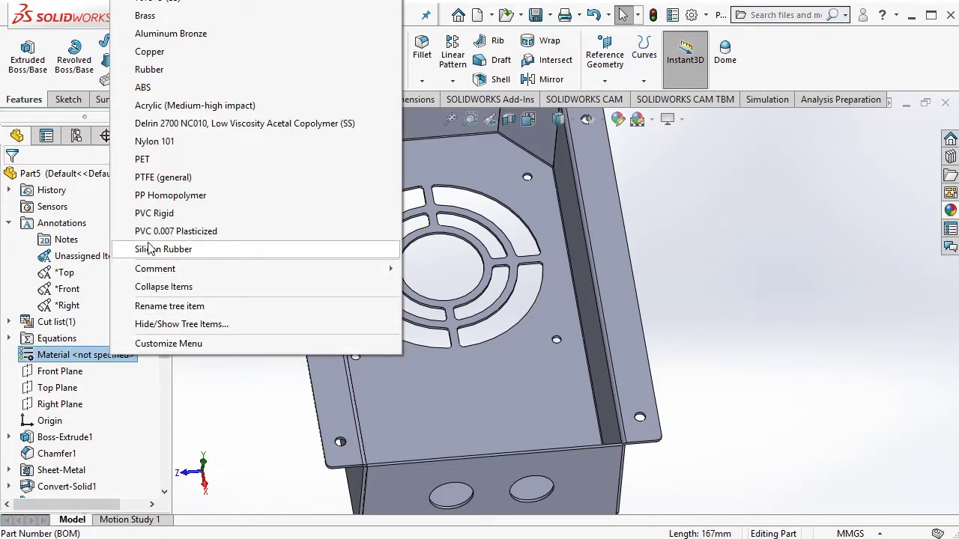
click(244, 389)
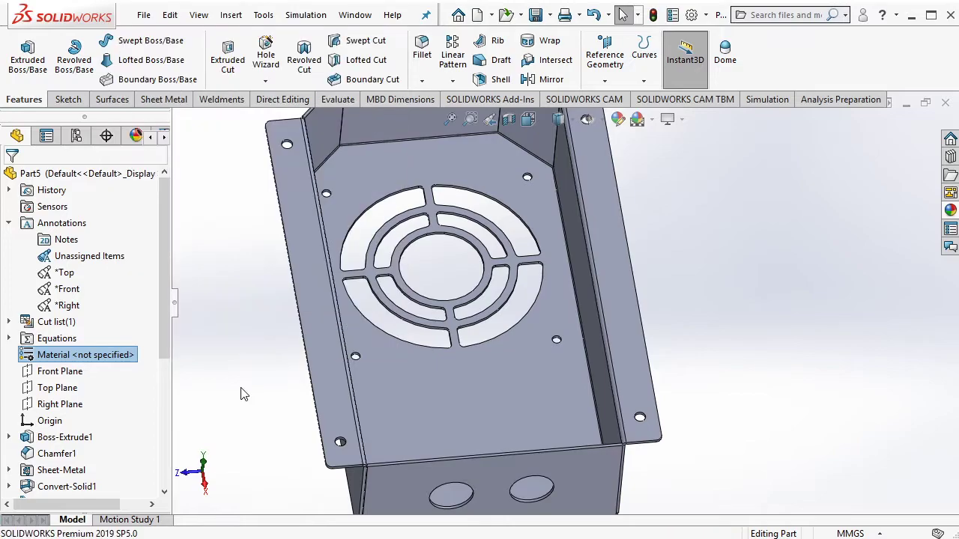
click(10, 223)
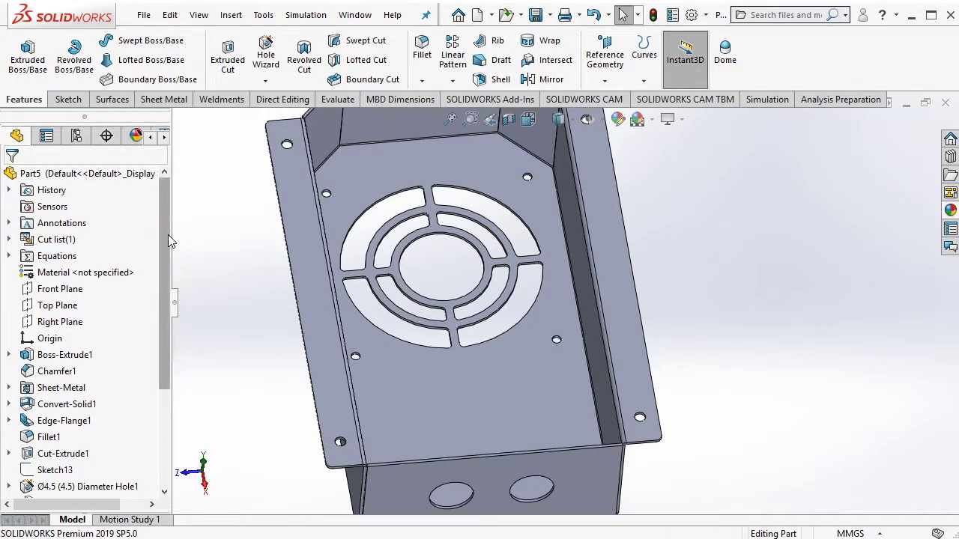
scroll(134, 224, down, 2)
Open the material editor, choose AISI 304 steel, and apply it
right_click(118, 215)
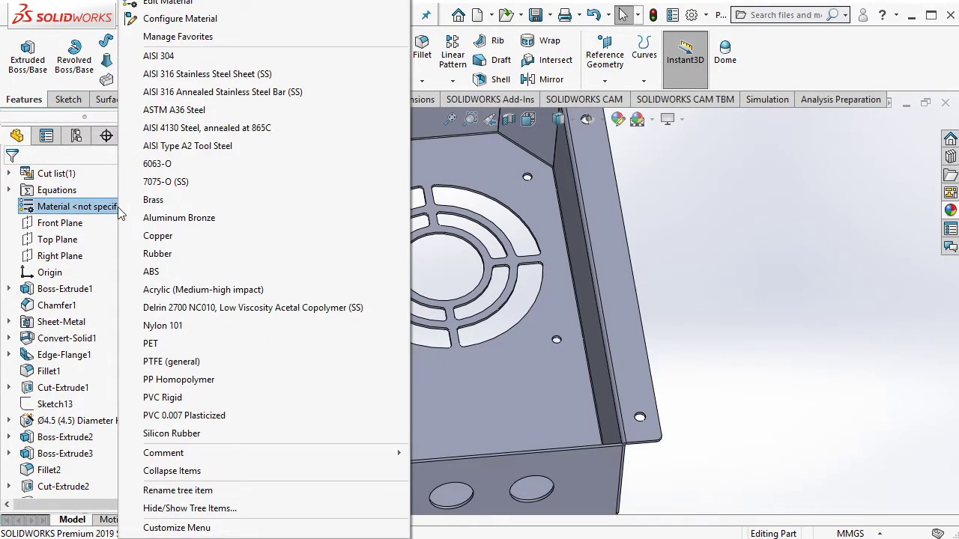
key(Escape)
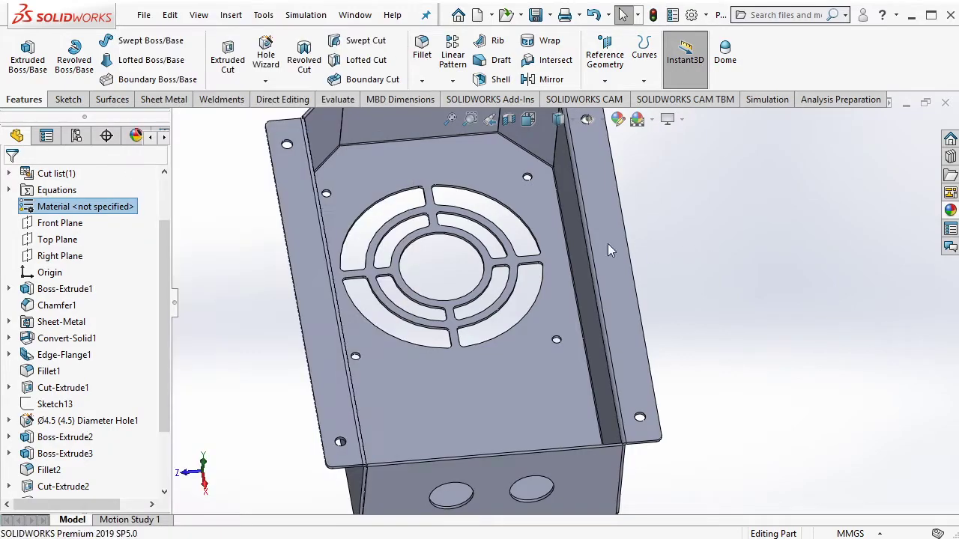
scroll(170, 262, down, 1)
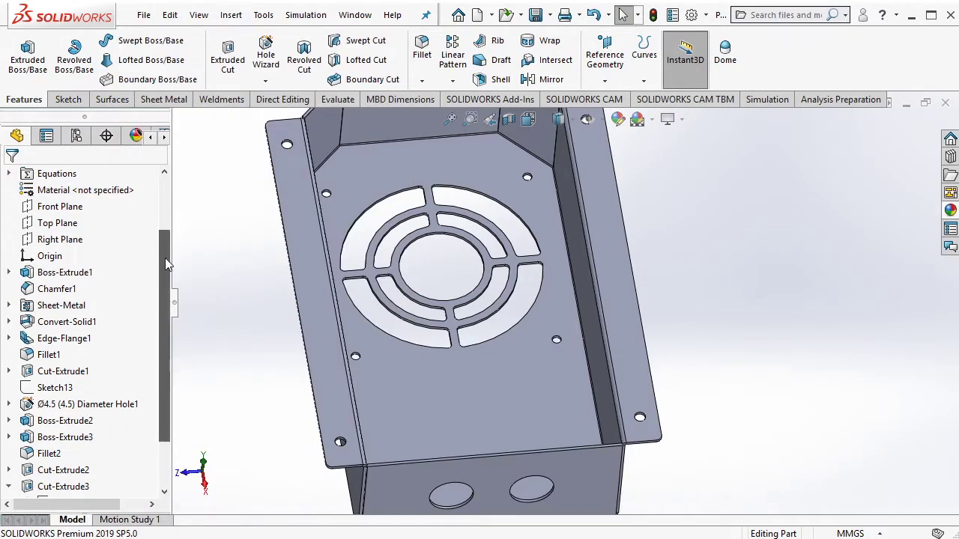
right_click(105, 192)
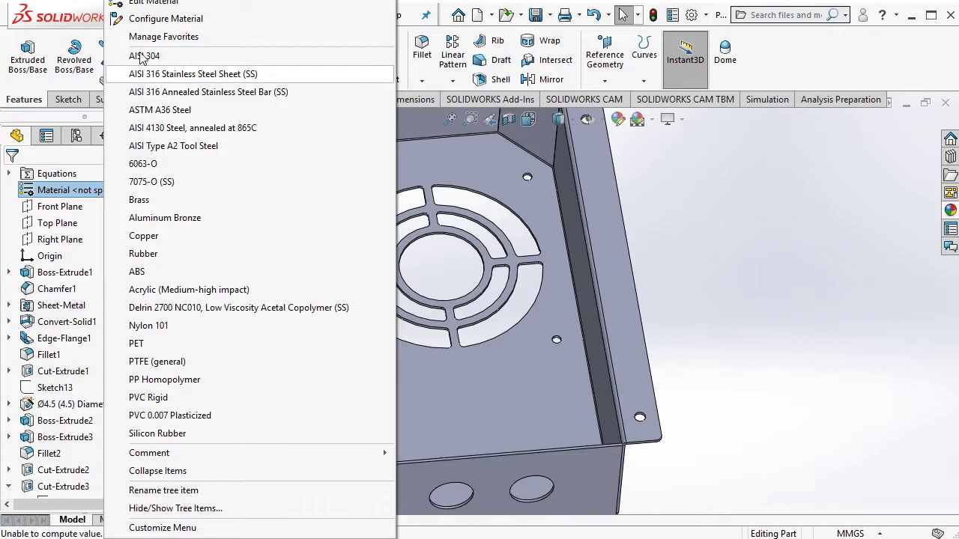
click(150, 3)
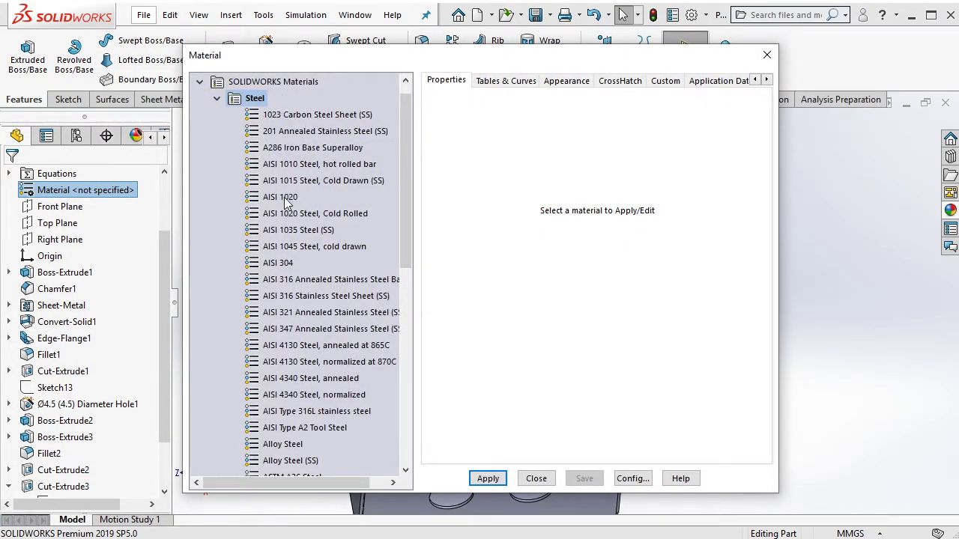
click(280, 263)
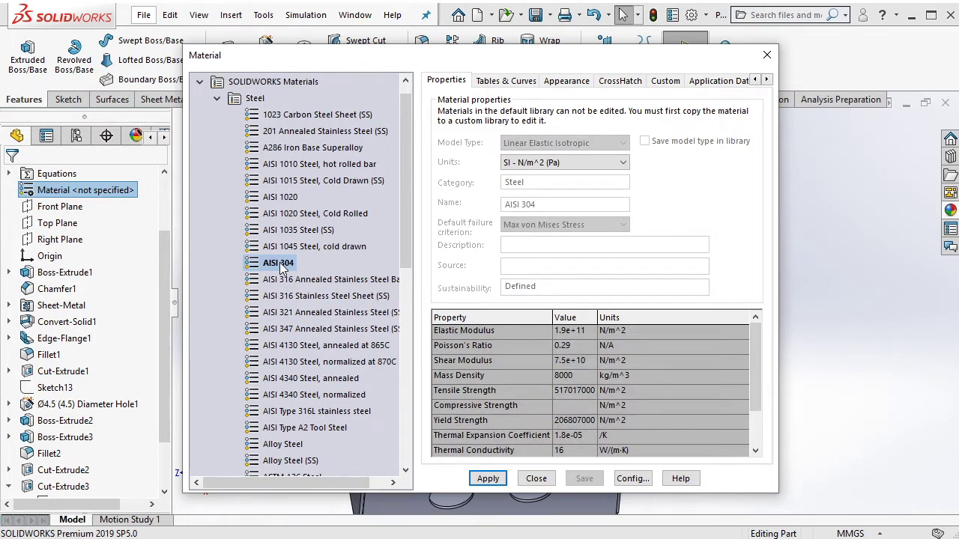
click(532, 479)
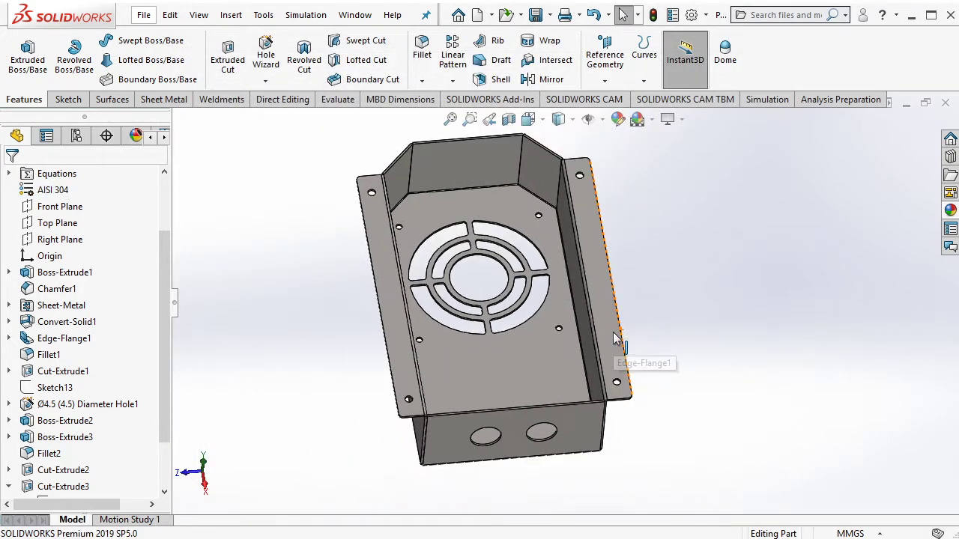
Add a spot light from the scene lights list and drag it to aim at the tray
middle_drag(615, 337, 633, 300)
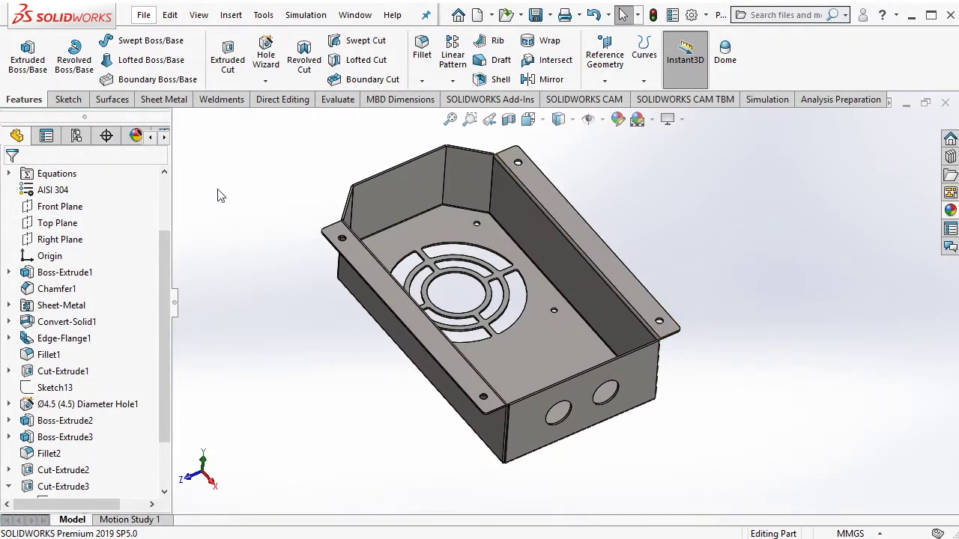
click(134, 142)
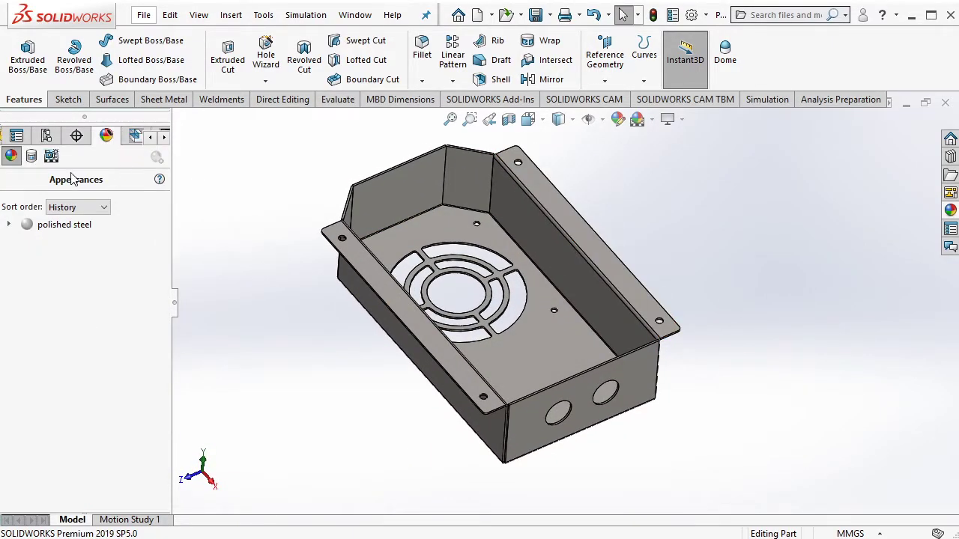
click(51, 156)
click(9, 225)
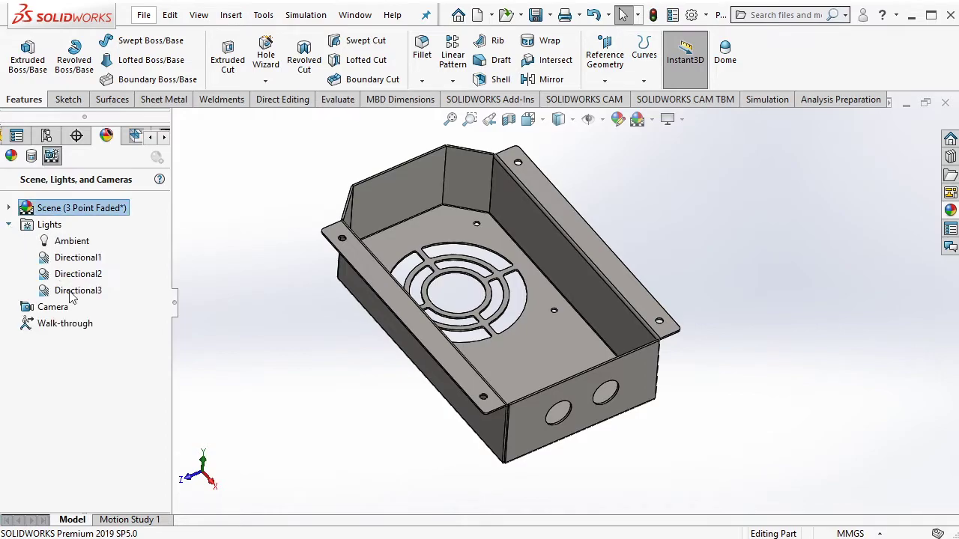
right_click(76, 292)
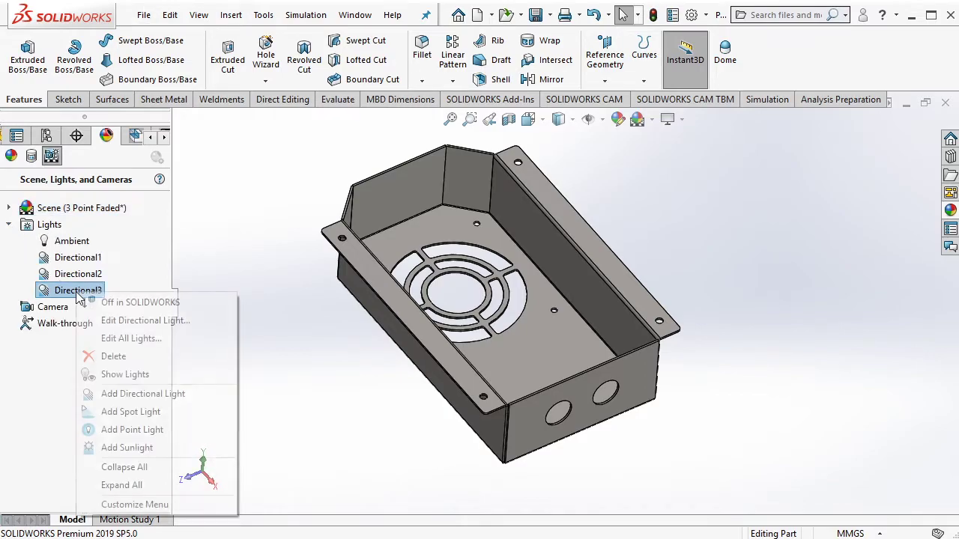
click(131, 411)
mouse_move(538, 333)
middle_down()
mouse_move(531, 247)
mouse_move(380, 312)
middle_up()
drag(238, 330, 225, 495)
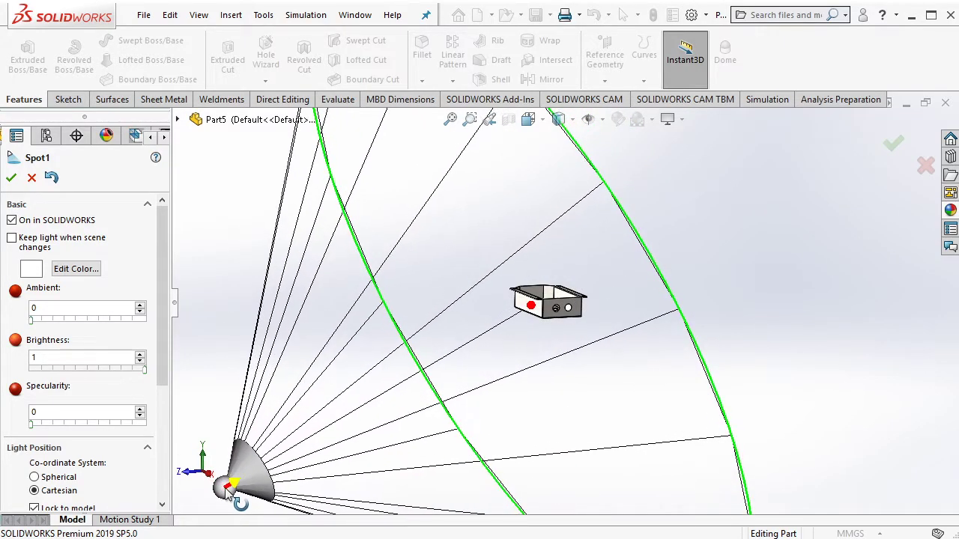
mouse_move(606, 290)
middle_down()
mouse_move(602, 272)
mouse_move(602, 360)
middle_up()
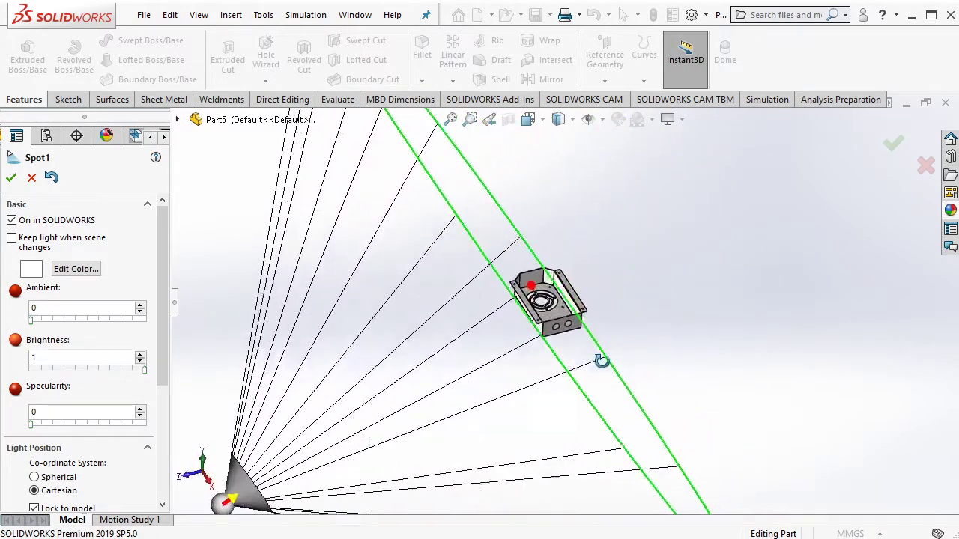
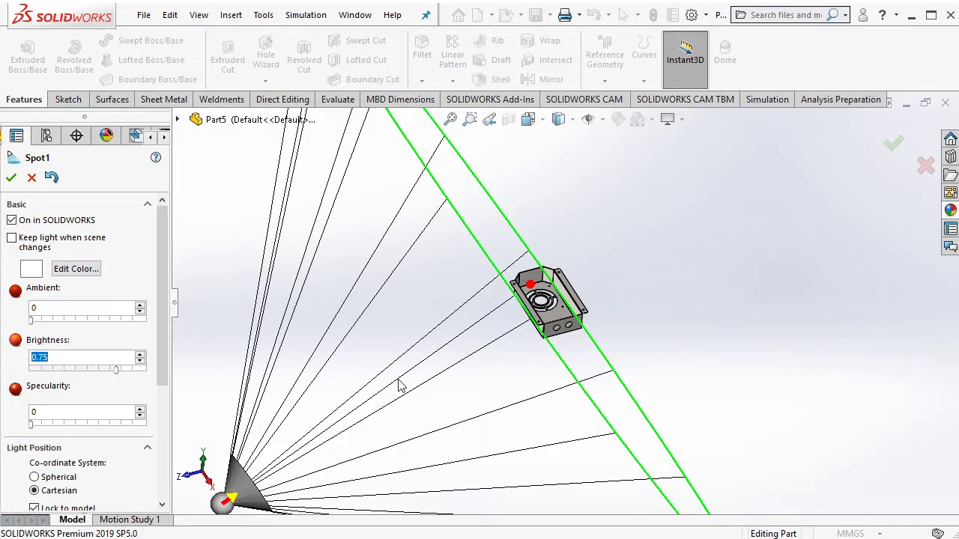
Add spot light Spot2 at the enclosure's upper right with brightness 0.5
click(12, 177)
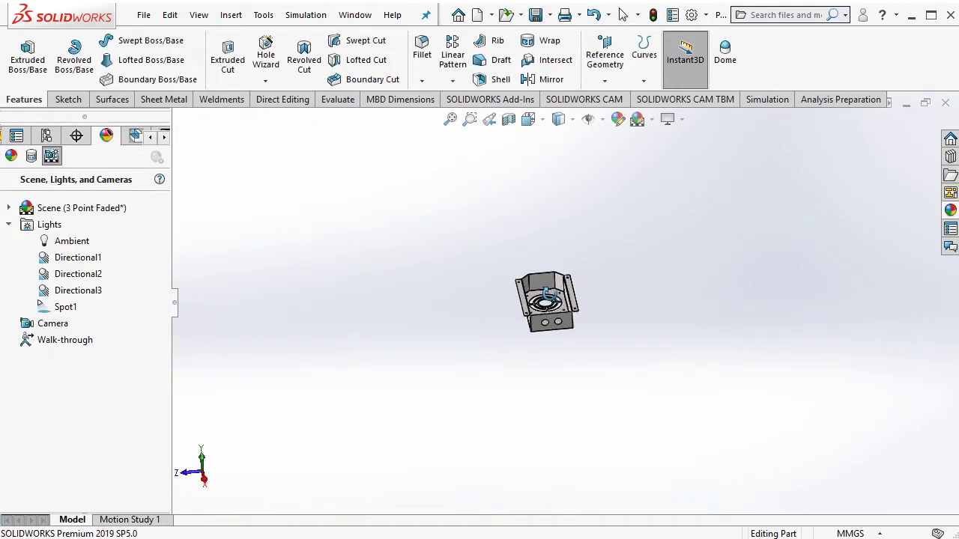
right_click(73, 293)
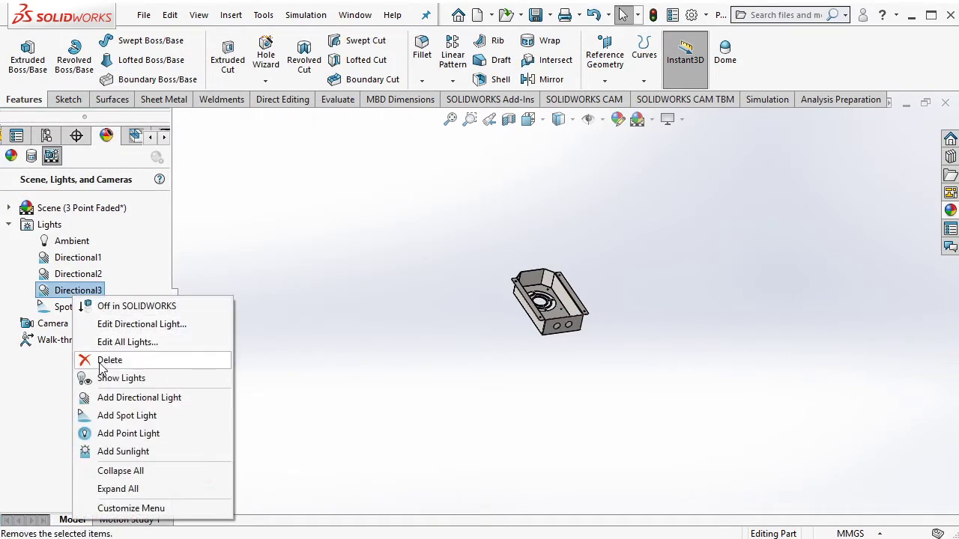
click(120, 415)
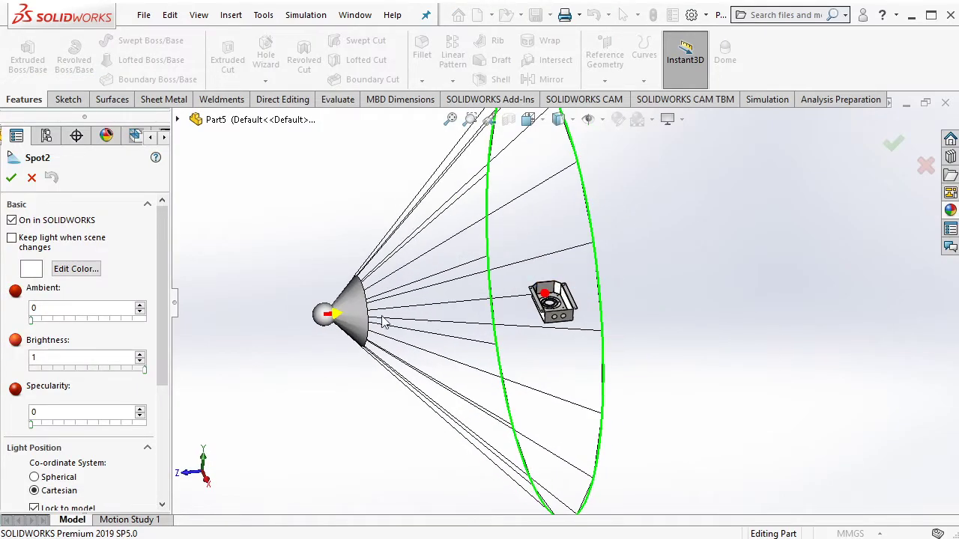
drag(341, 316, 807, 140)
mouse_move(871, 125)
mouse_down()
mouse_move(899, 190)
mouse_move(889, 302)
mouse_move(850, 146)
mouse_move(860, 144)
mouse_up()
drag(61, 357, 15, 358)
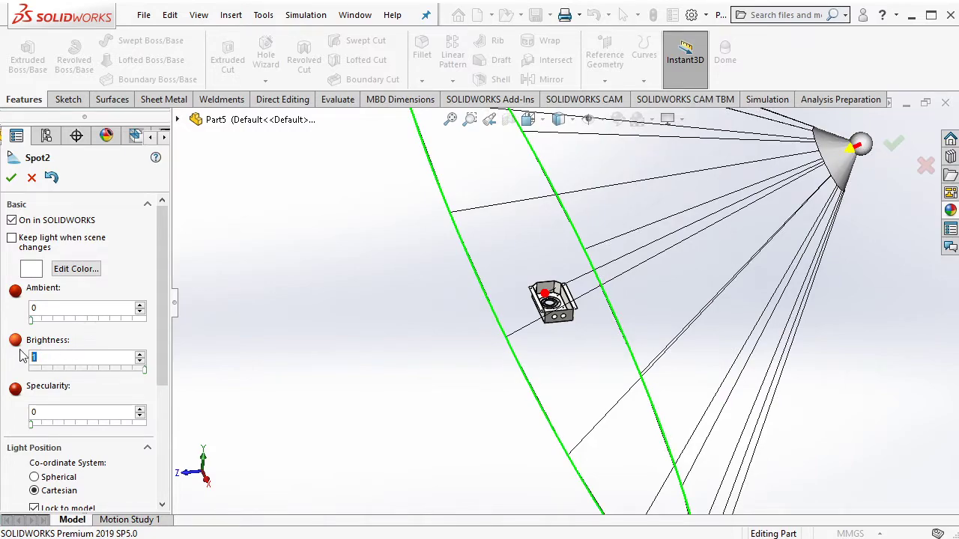
text(0.5)
key(Return)
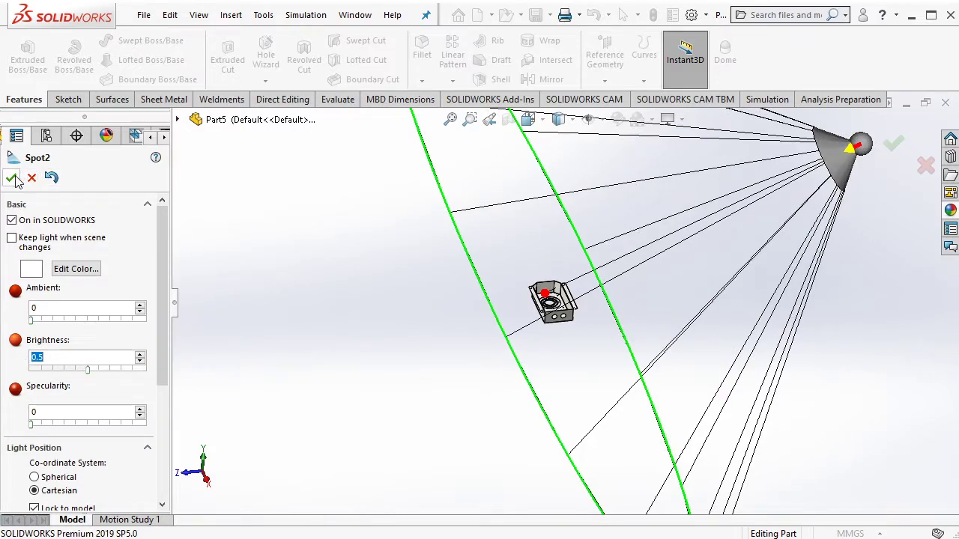
click(10, 177)
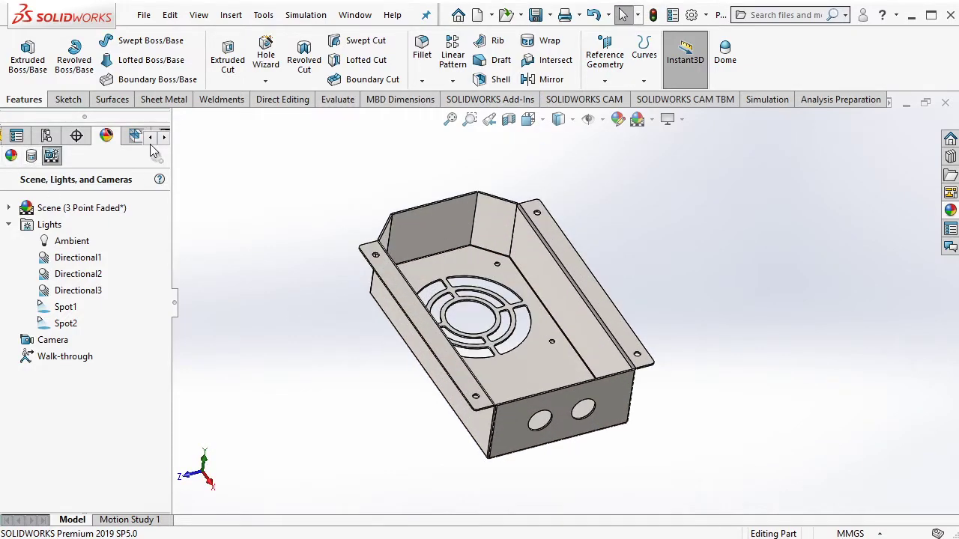
click(150, 136)
Flatten the enclosure from the Sheet Metal tab to inspect its flat pattern, then fold it back
click(16, 134)
middle_drag(477, 293, 477, 310)
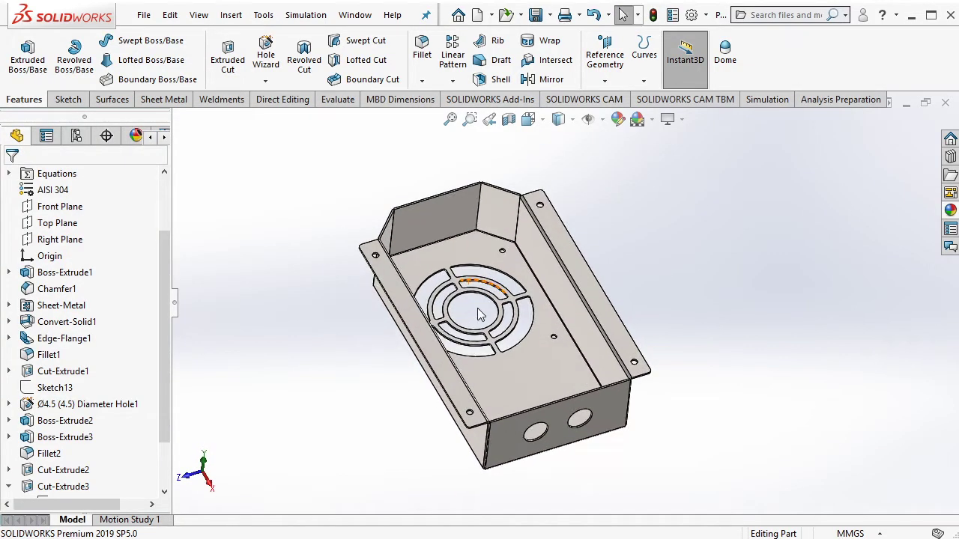
click(164, 99)
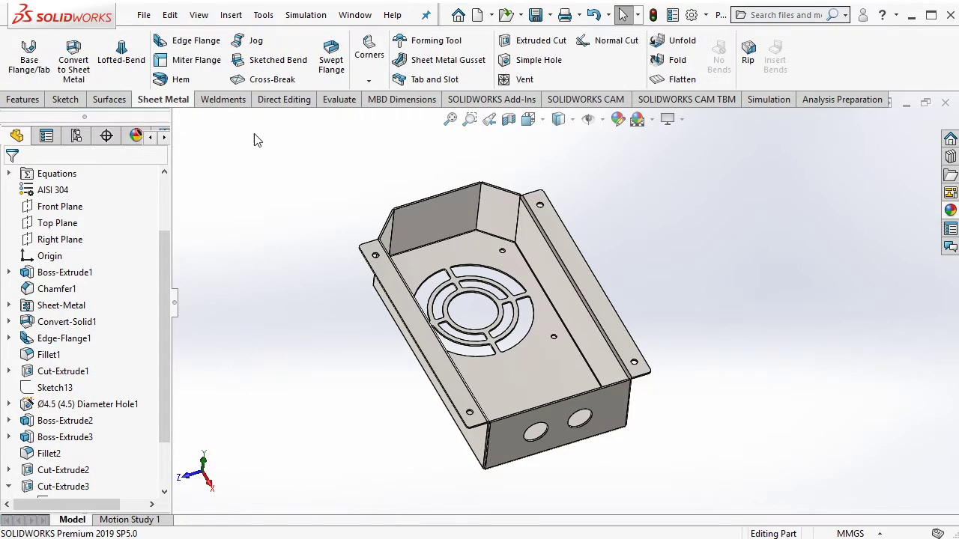
click(672, 79)
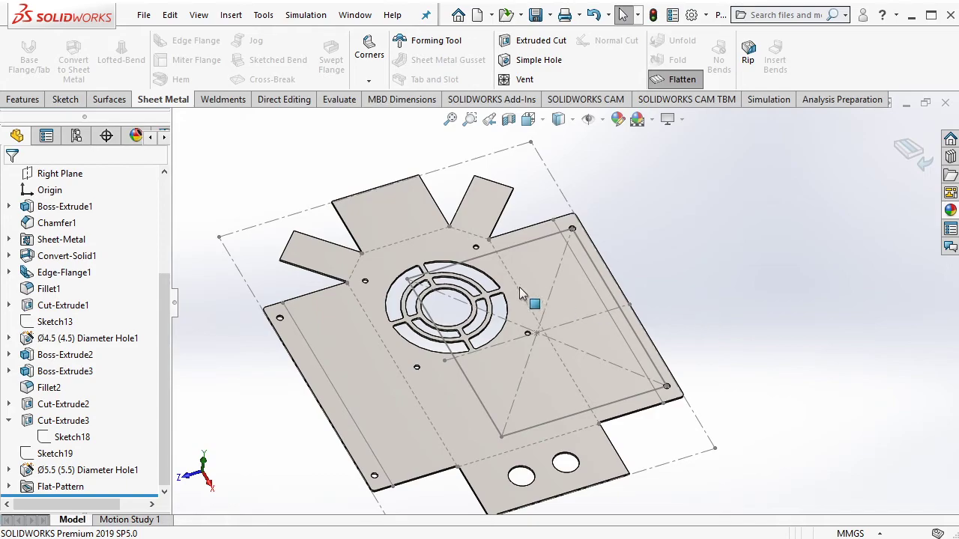
mouse_move(522, 292)
middle_down()
mouse_move(637, 312)
mouse_move(490, 282)
middle_up()
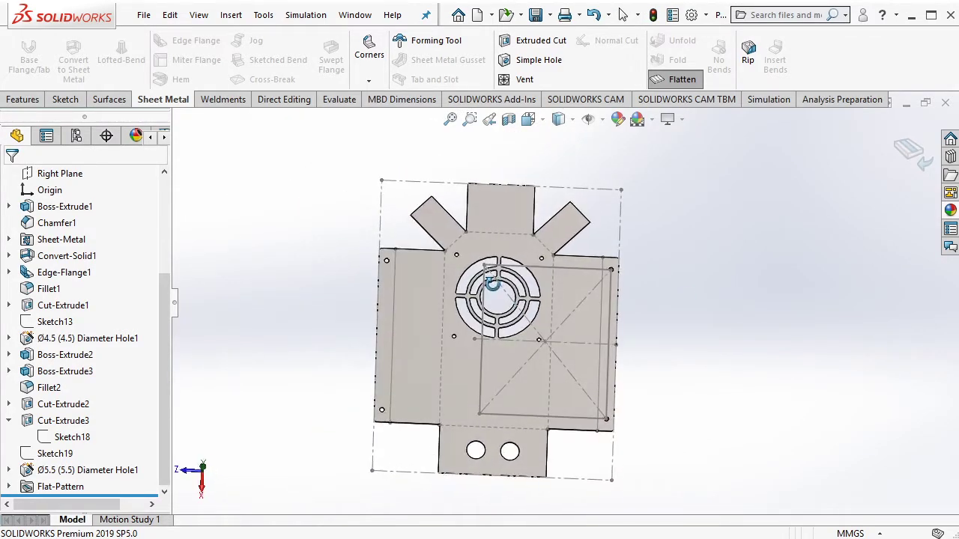
click(682, 79)
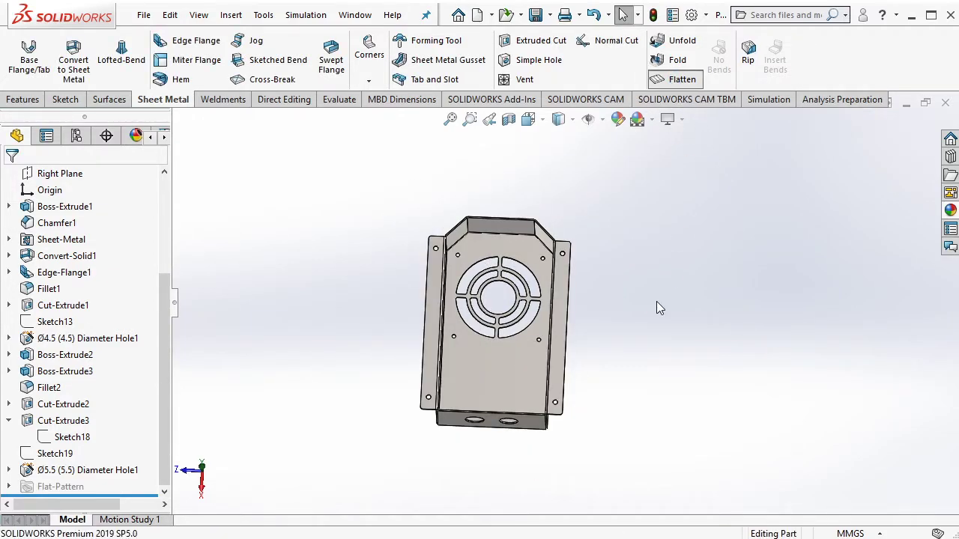
Flatten and examine the pattern again, fold it back, and bring up Save As
key(Return)
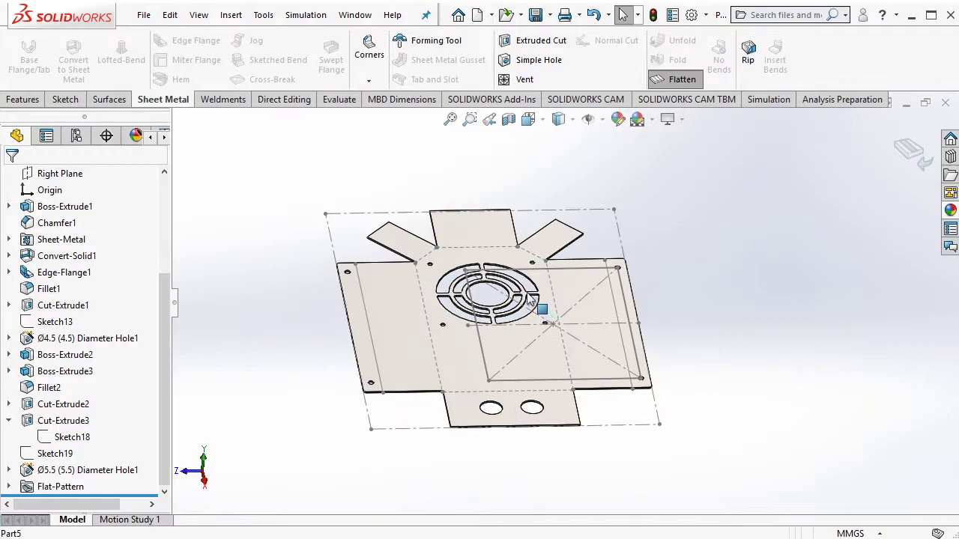
middle_drag(529, 298, 586, 314)
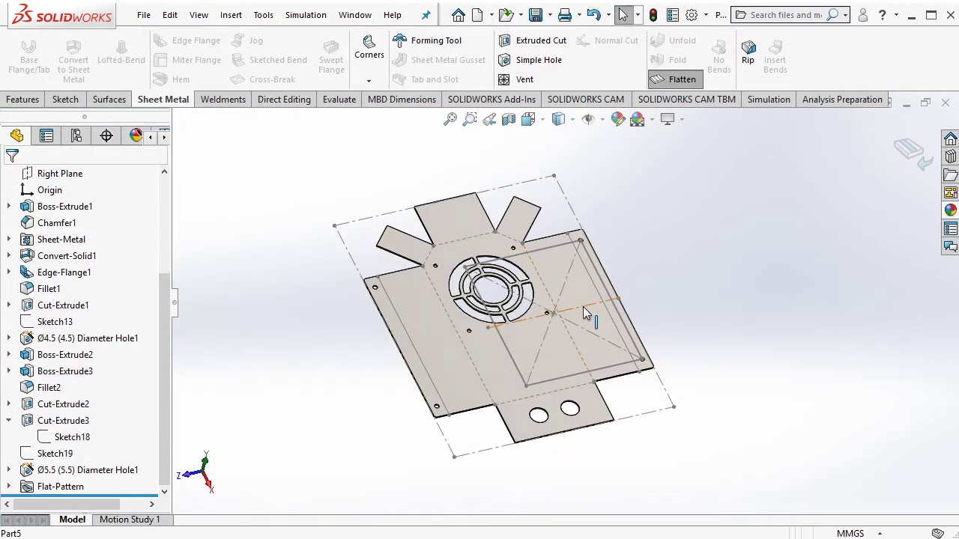
scroll(587, 313, down, 1)
scroll(583, 314, down, 1)
scroll(580, 315, down, 1)
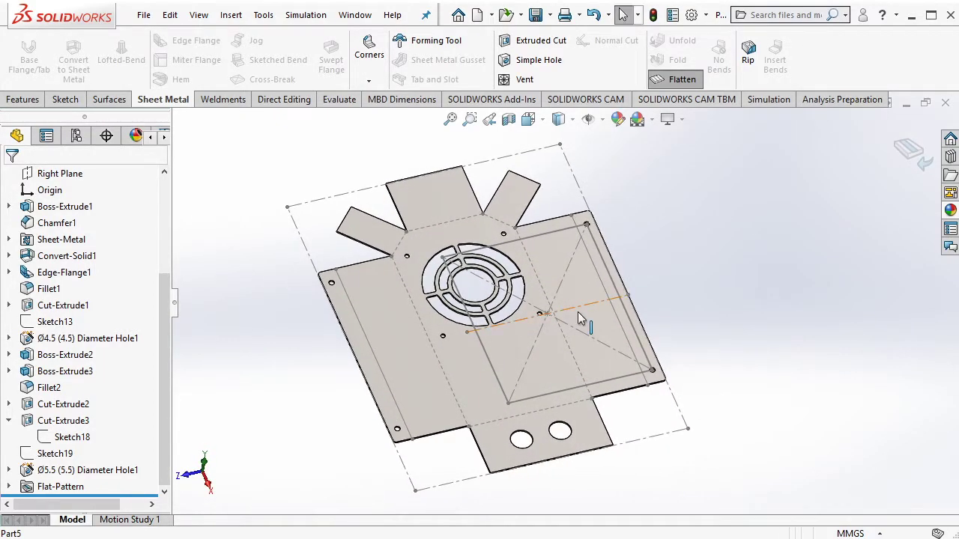
click(577, 312)
key(Return)
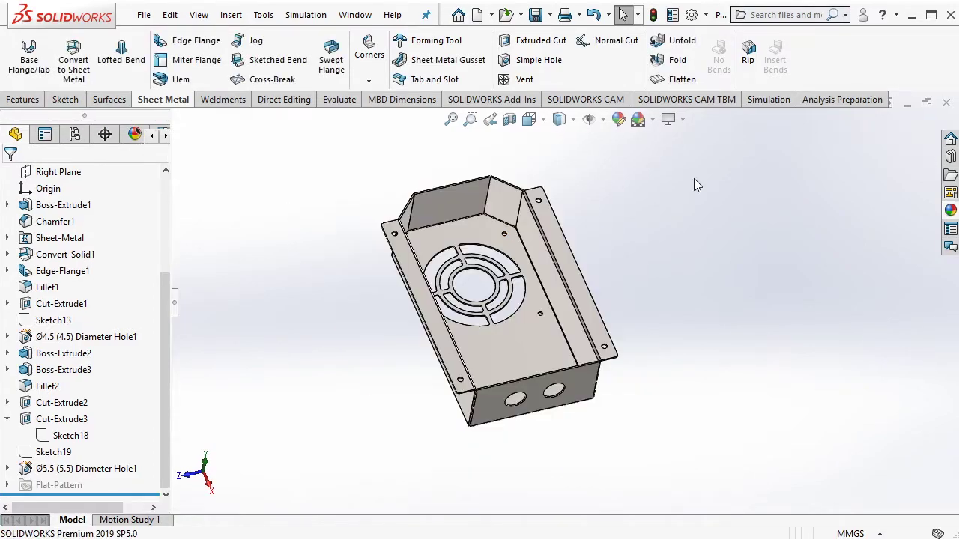
middle_drag(682, 186, 629, 247)
scroll(591, 290, down, 1)
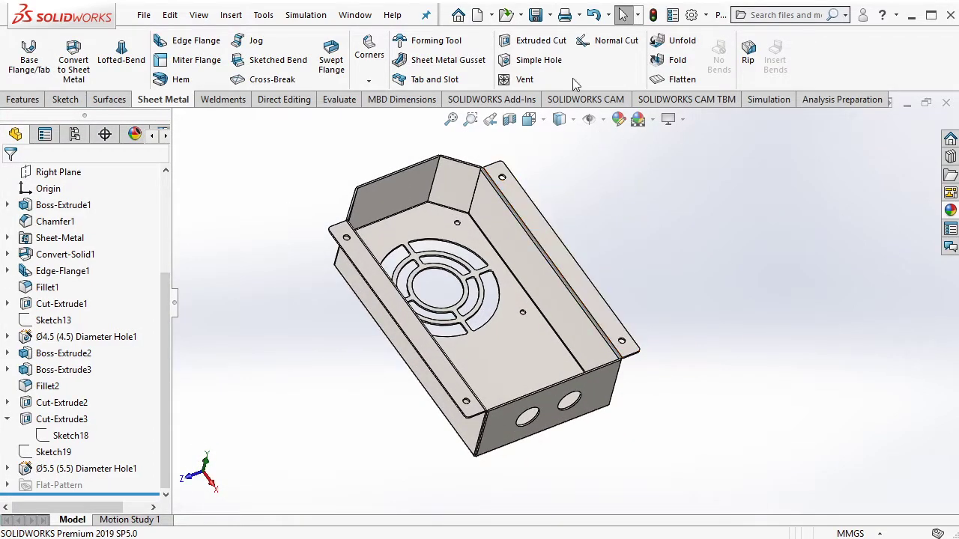
key(ctrl+s)
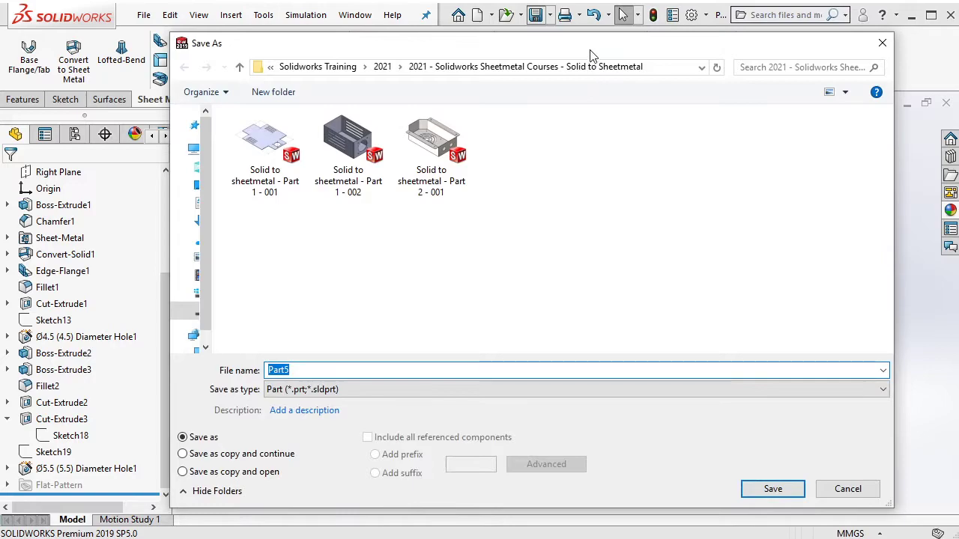
Save the part as 'Solid to sheetmetal - Part 2 - 002'
drag(589, 56, 577, 57)
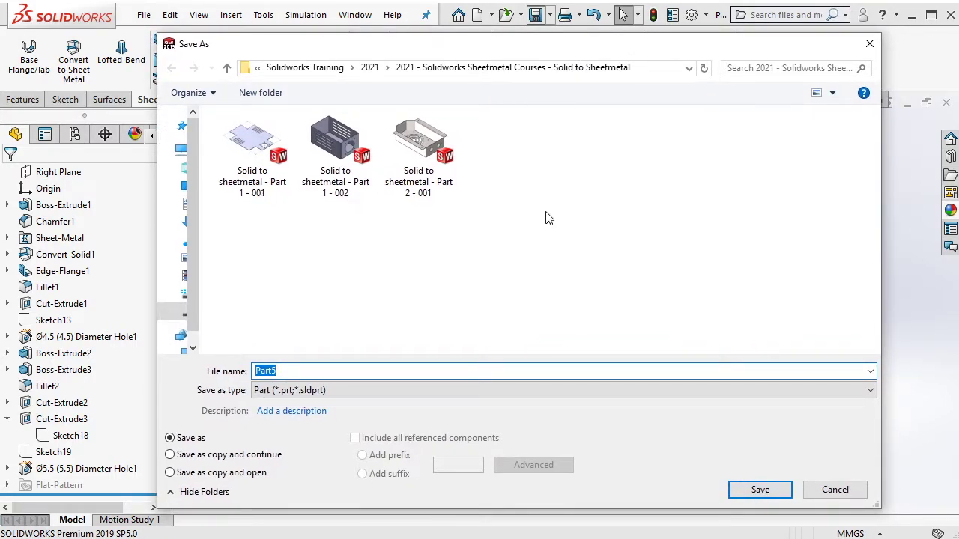
click(446, 191)
click(441, 372)
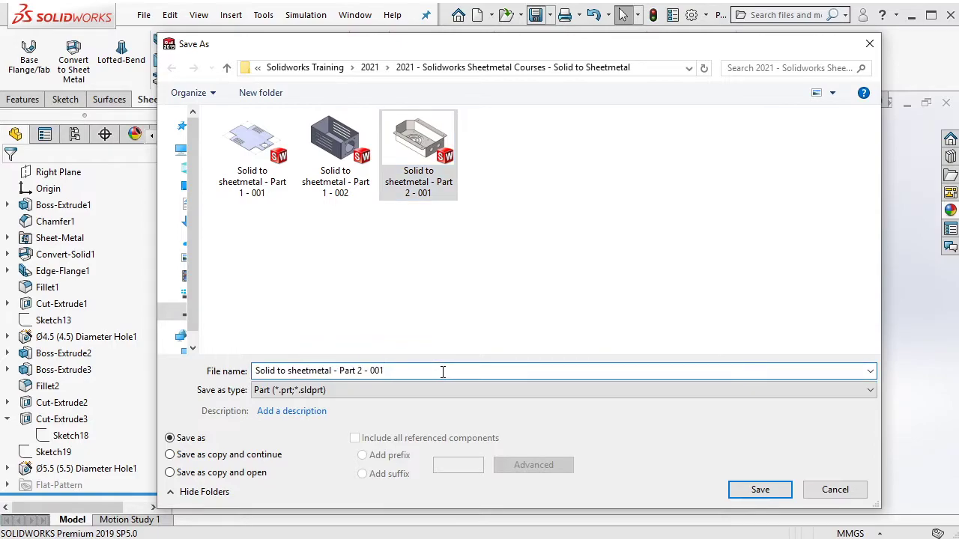
key(BackSpace)
text(2)
click(759, 490)
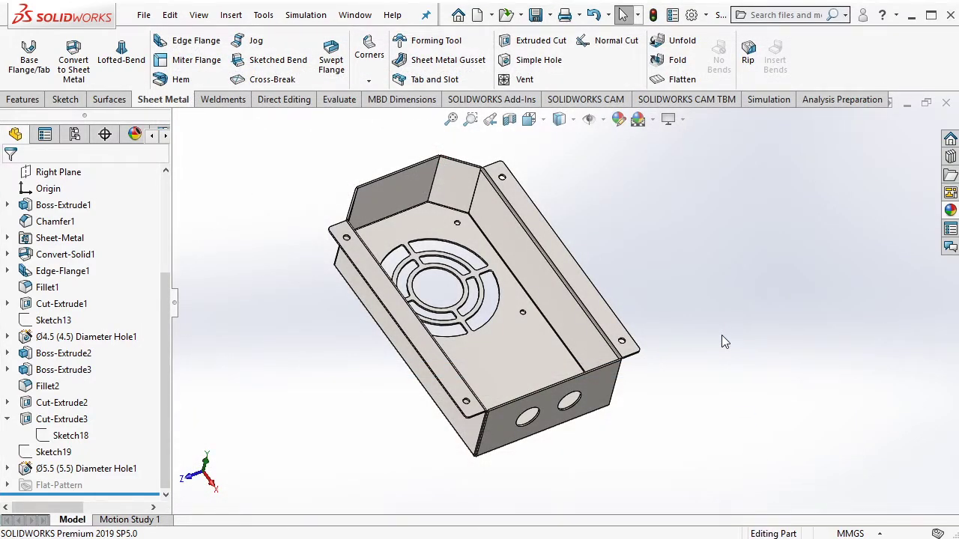
Flatten the enclosure and show the flat pattern in the Top view
click(682, 79)
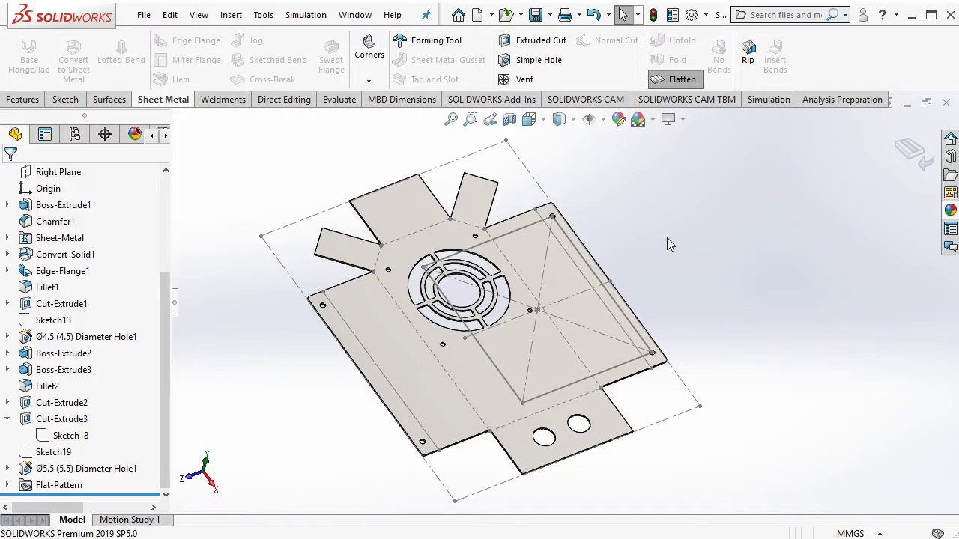
key(ctrl+5)
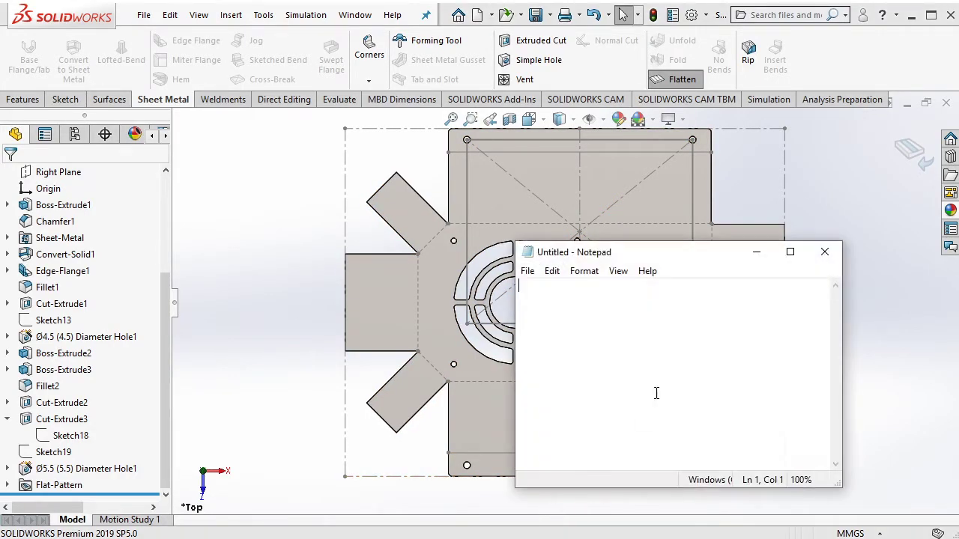
Type the note 'Ctrl+5 to do view like this' in Notepad, then clear it
text(Ctr)
text(l+5 )
text(to do view)
text(lik)
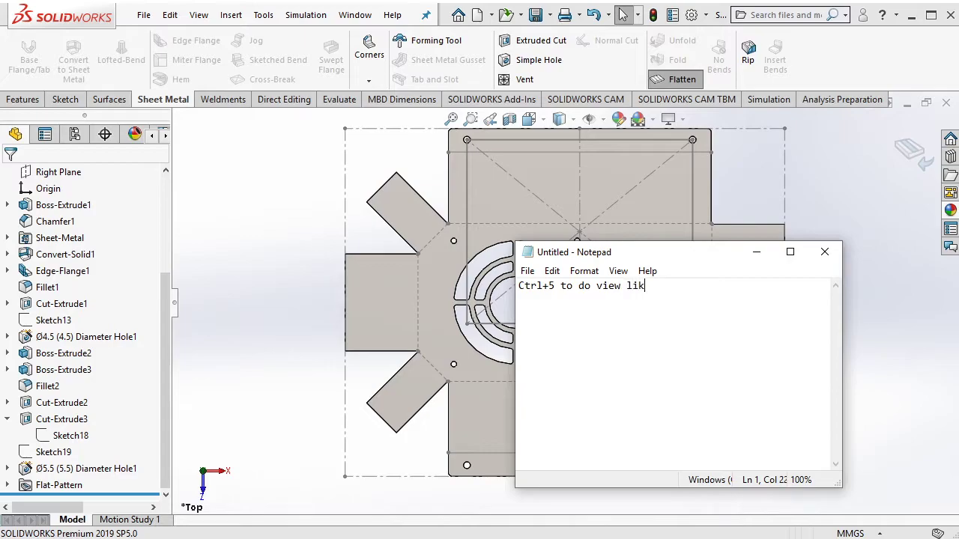
text(e this)
key(ctrl+a)
key(BackSpace)
Return to the flat pattern, pan it, and show it in the Top view
click(756, 251)
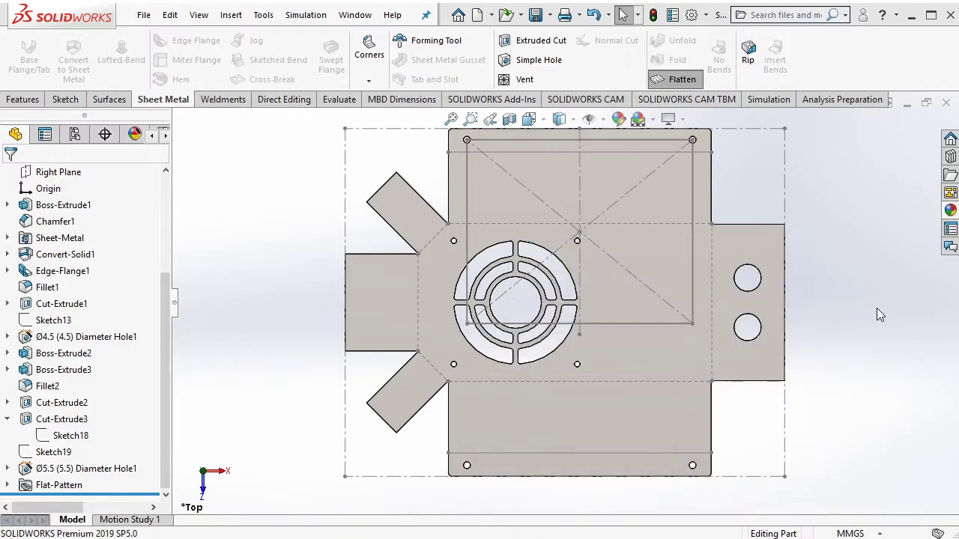
mouse_move(873, 307)
ctrl+middle_down()
mouse_move(852, 310)
mouse_move(744, 385)
ctrl+middle_up()
key(Escape)
key(ctrl+5)
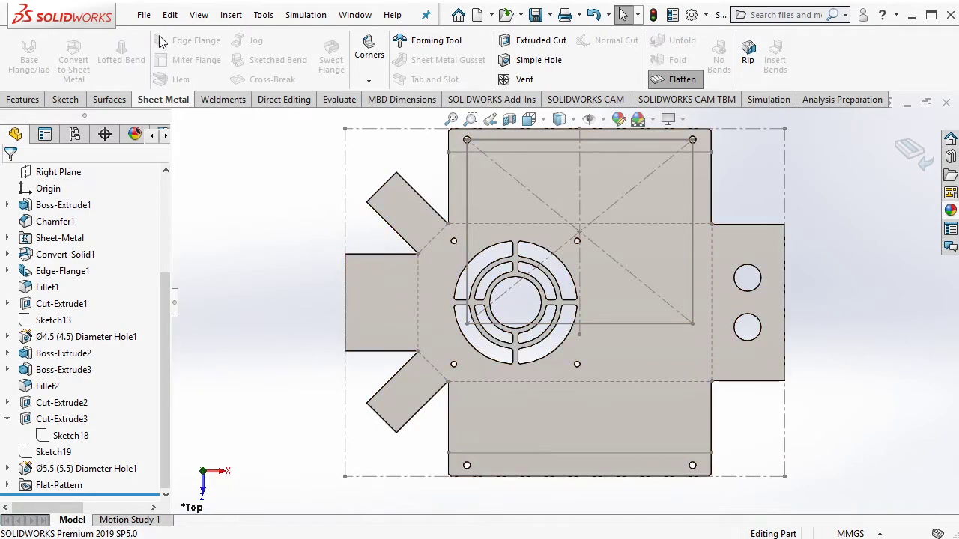
Start a Save As with the file type set to Dwg (*.dwg)
click(143, 15)
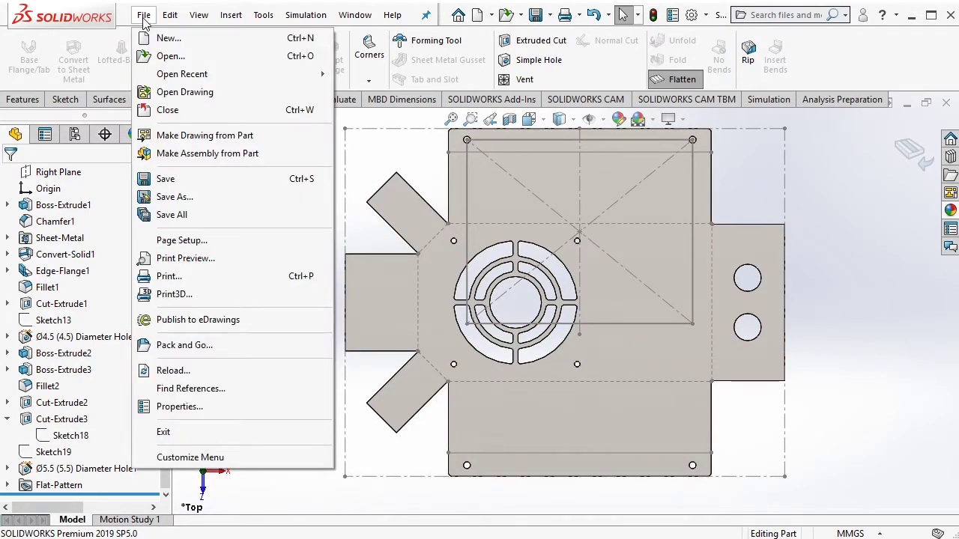
click(184, 197)
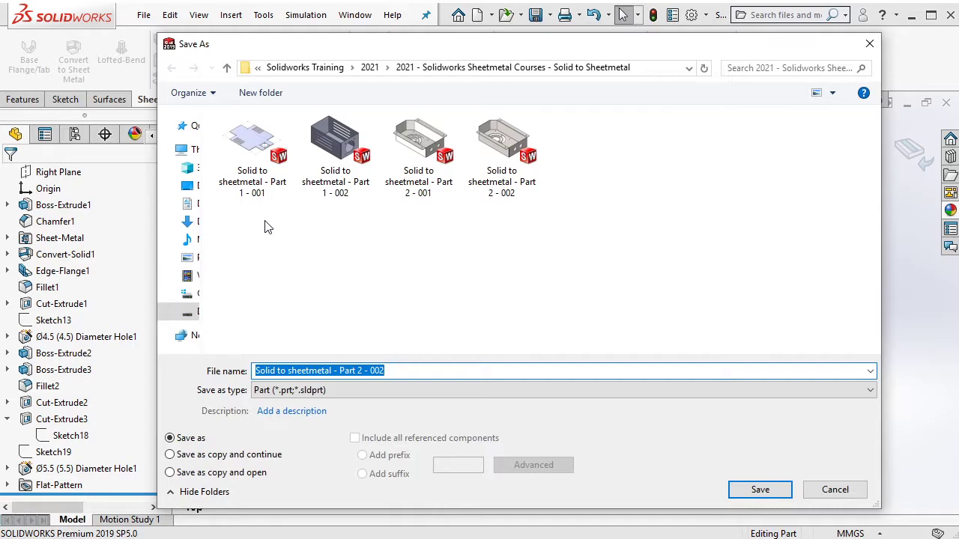
click(322, 390)
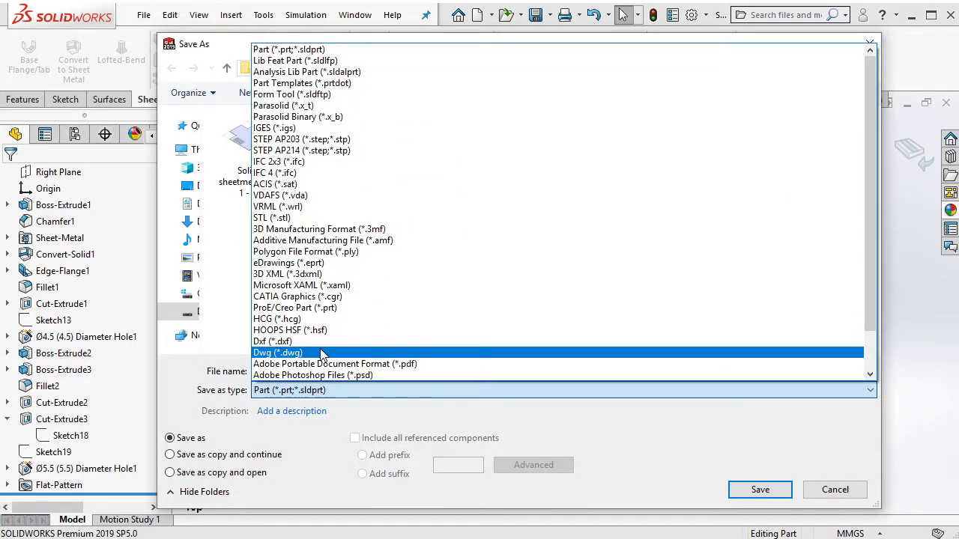
click(323, 353)
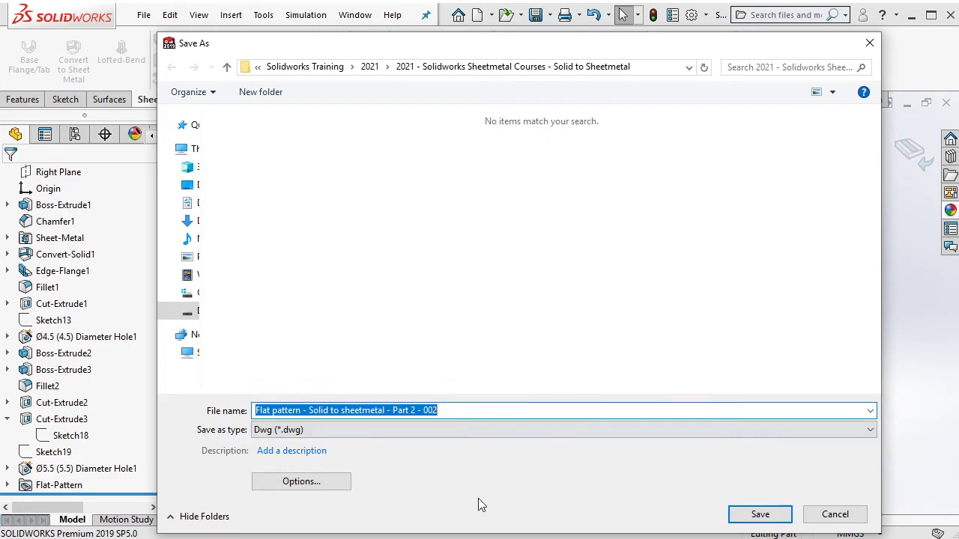
text(w)
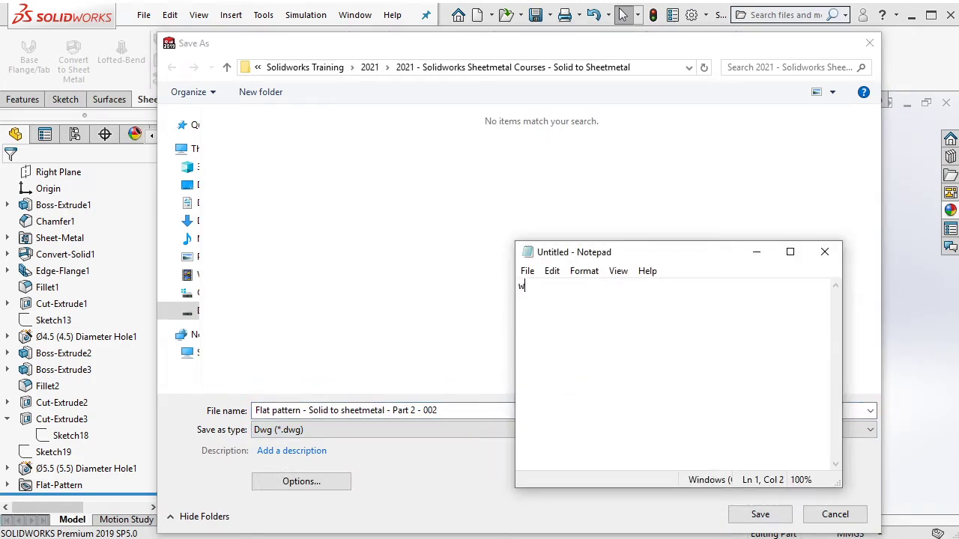
text(e will save this f)
text(lat )
text(pattern into)
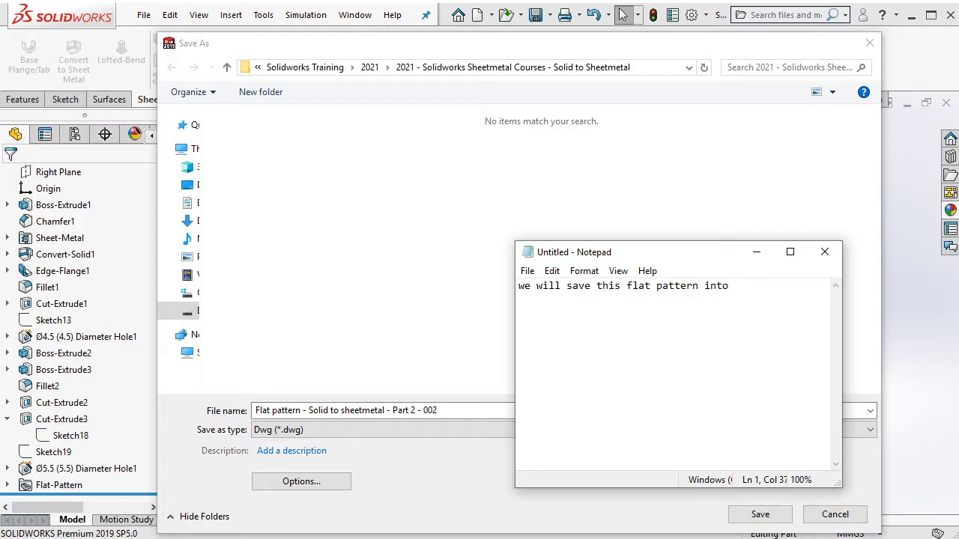
text(dwg (Auto)
text(CAD )
text(file format)
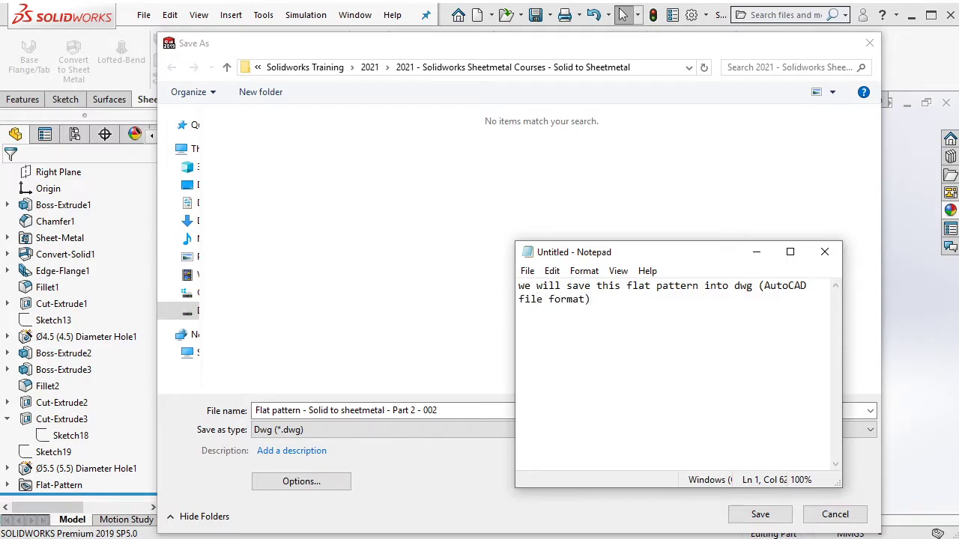
text( laser cutti)
text(ng purpose)
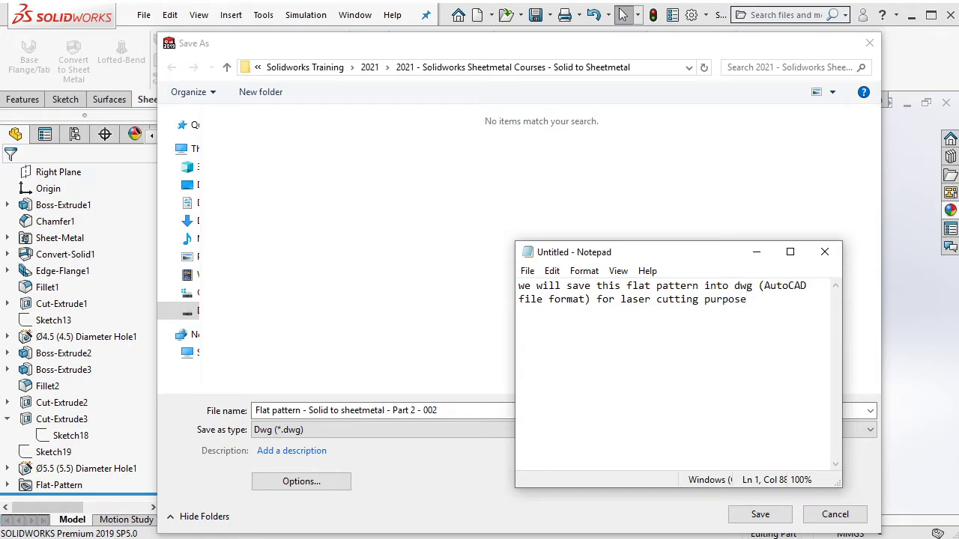
key(ctrl+a)
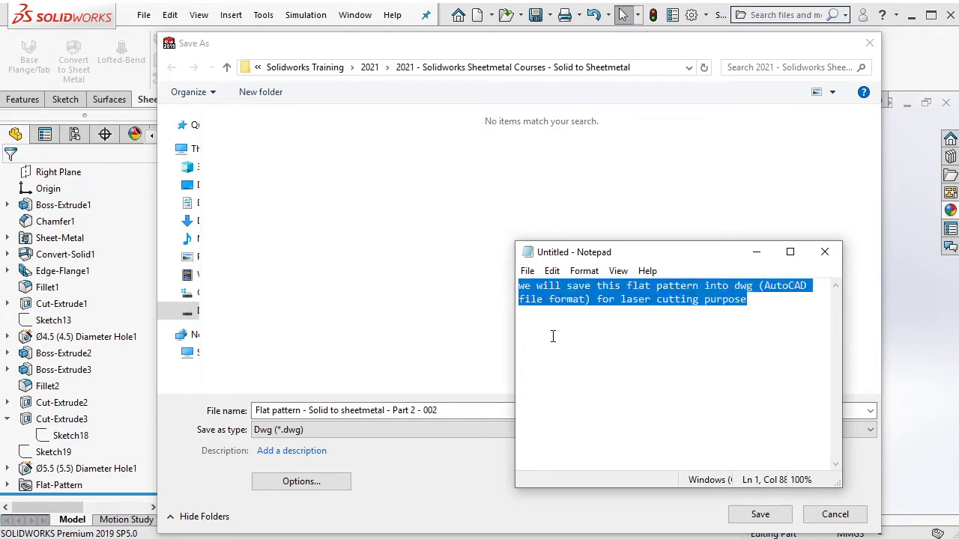
key(Delete)
click(765, 253)
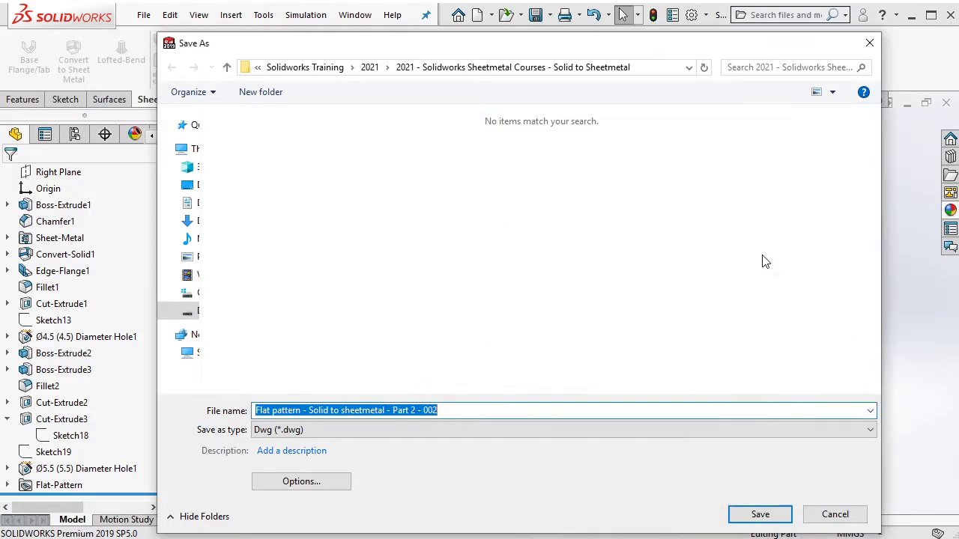
Save and choose Annotation views for export, noting this in Notepad
click(759, 516)
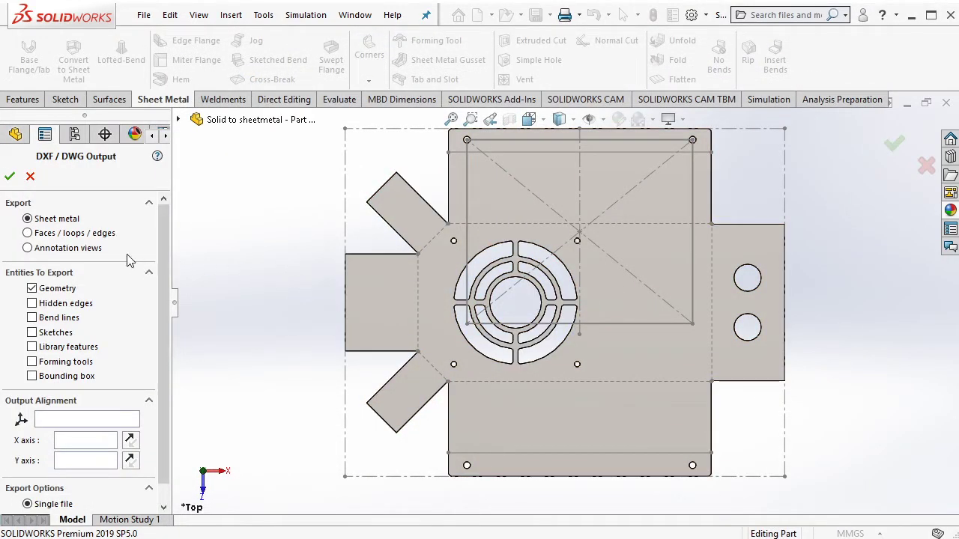
click(96, 251)
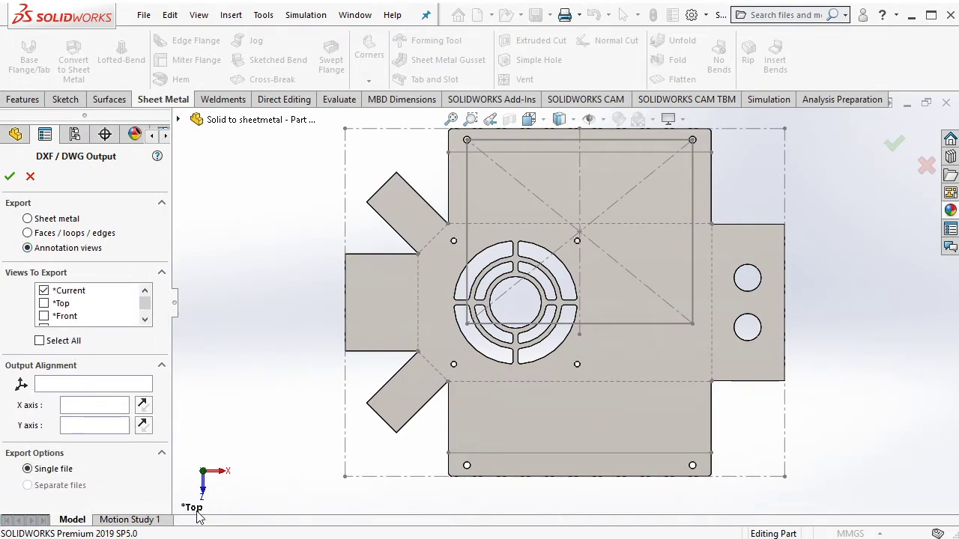
click(433, 528)
text(y)
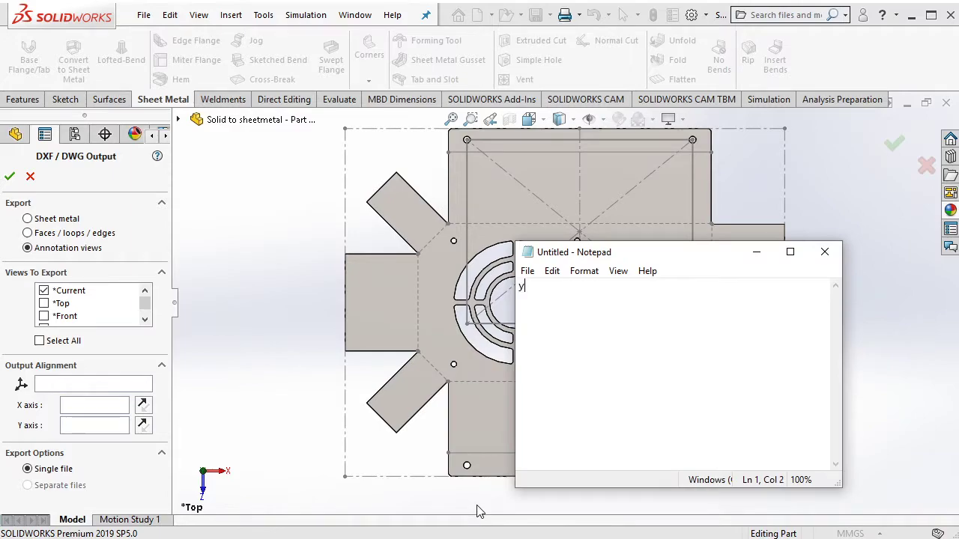
text(his)
key(ctrl+a)
text(thi)
text(op)
text( v)
text( ann)
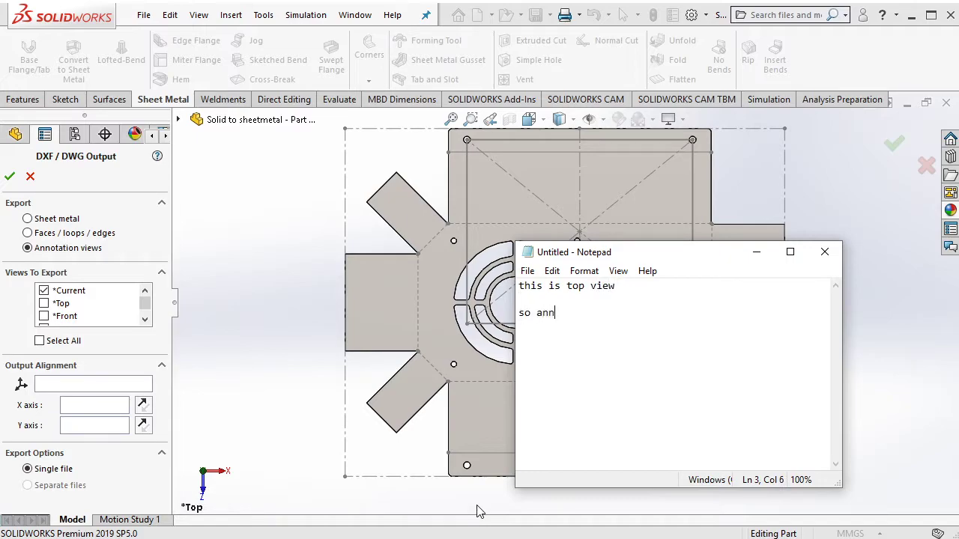
text(ation views also top)
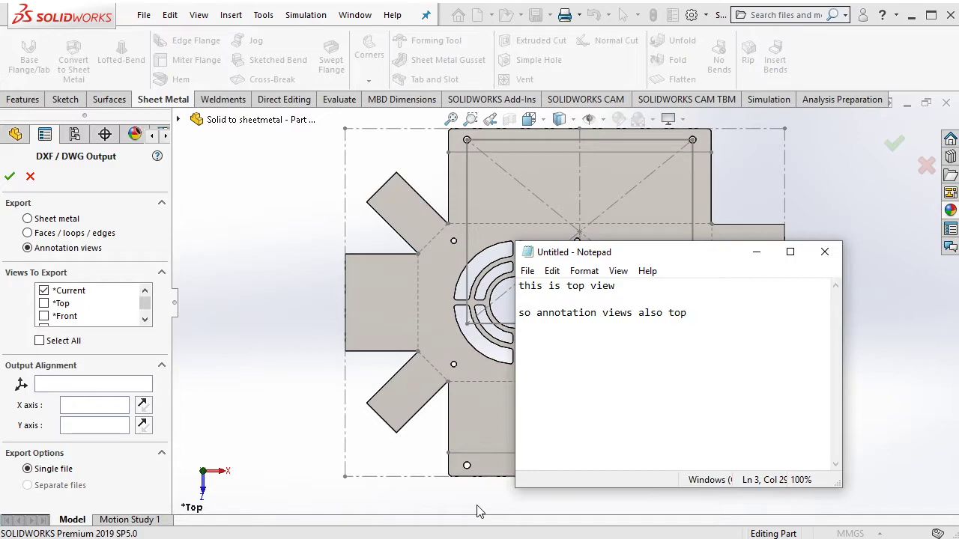
Check *Top, uncheck *Current, and confirm the DXF/DWG output settings
click(45, 304)
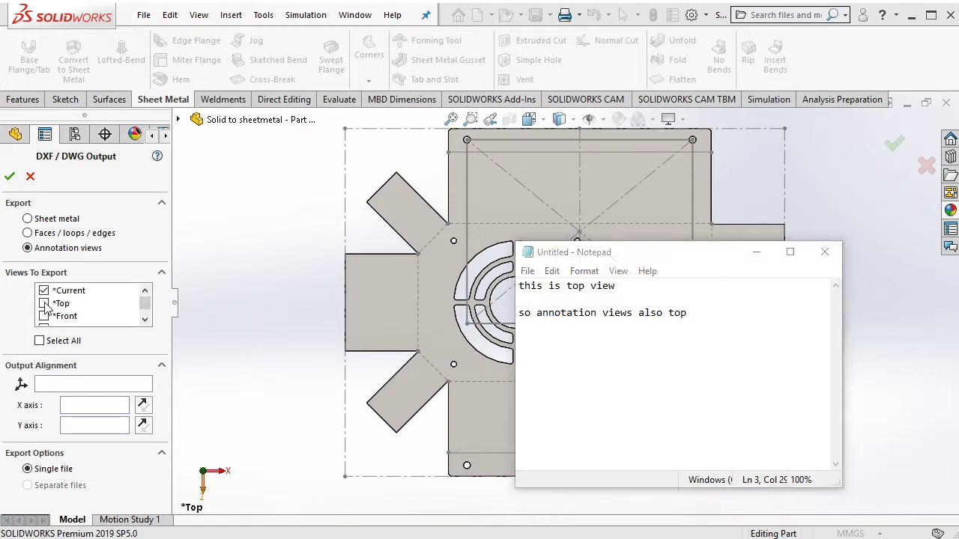
click(44, 304)
click(44, 291)
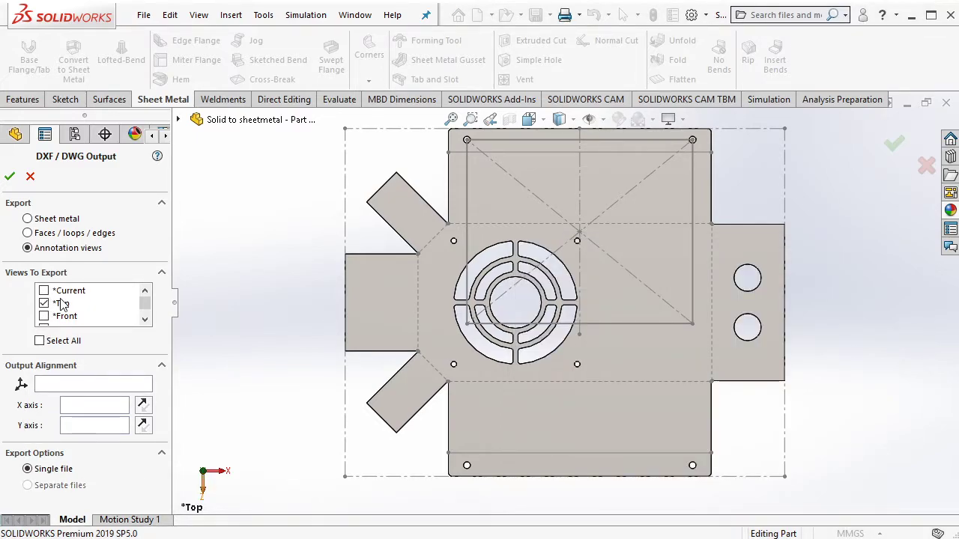
click(319, 533)
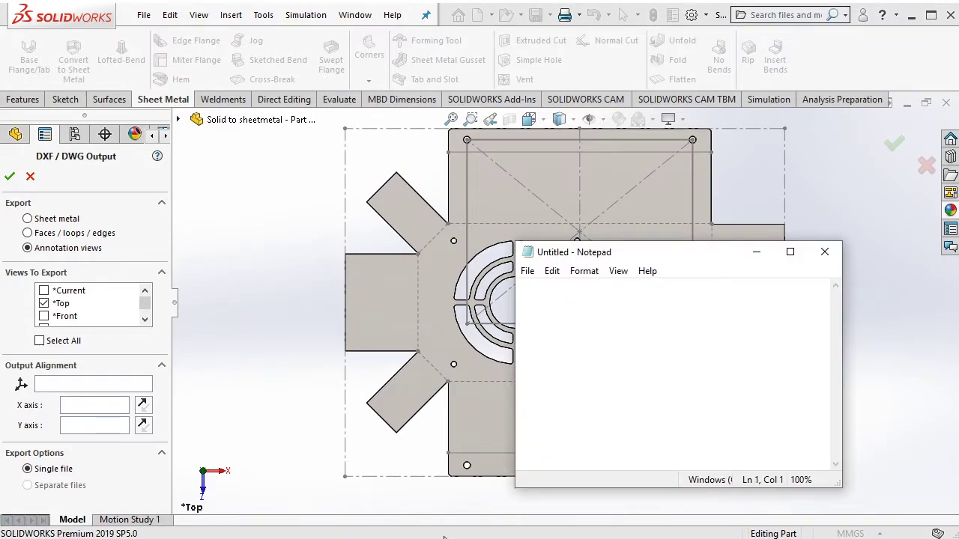
click(240, 310)
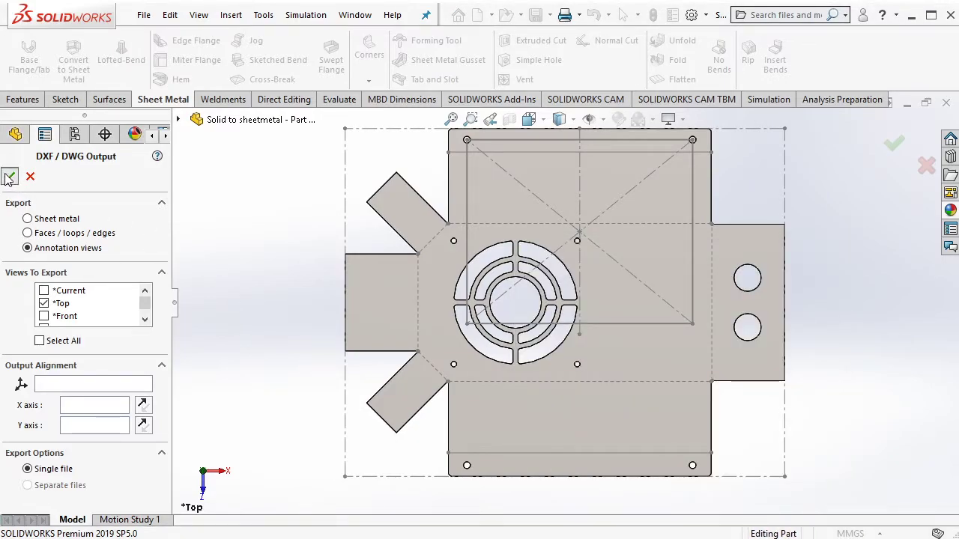
click(9, 177)
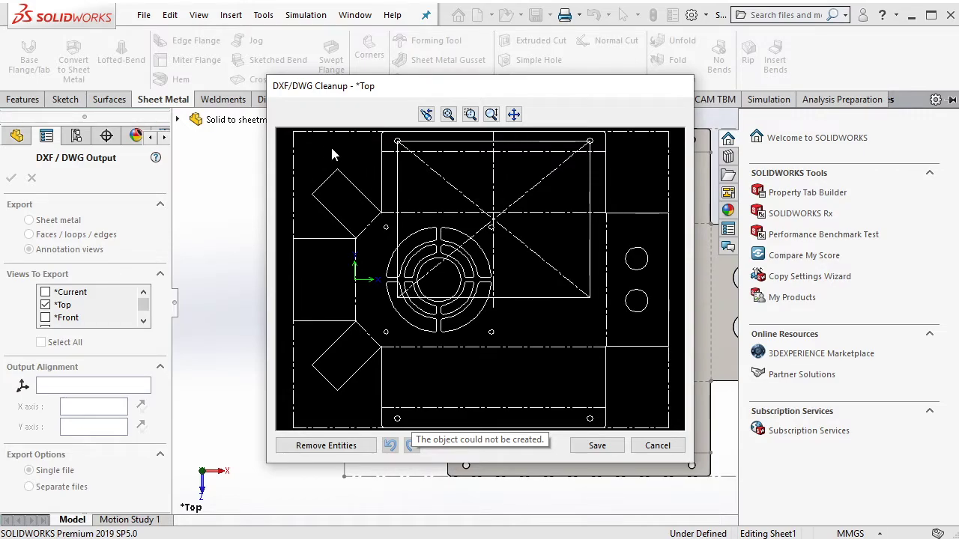
Remove the four outer border lines and the upper-right triangle lines from the preview
click(297, 135)
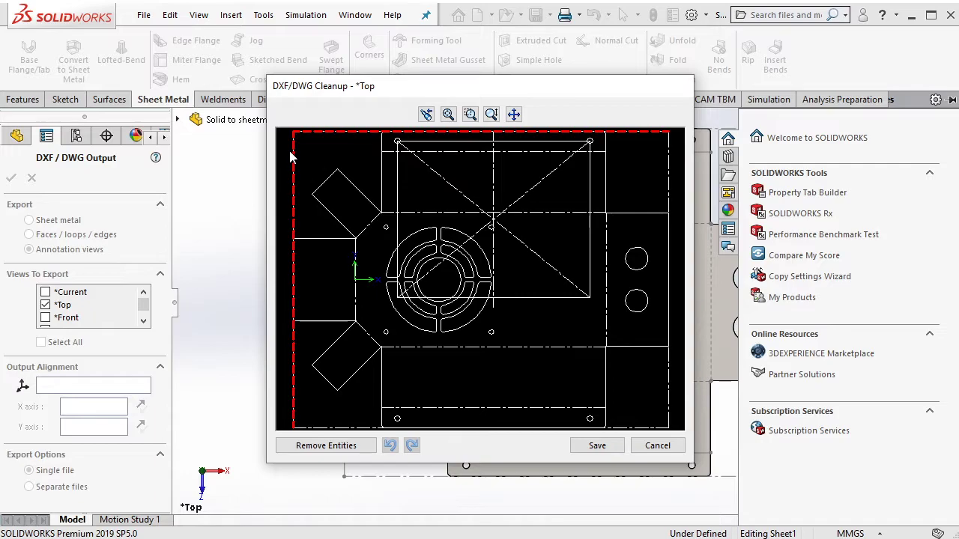
click(341, 445)
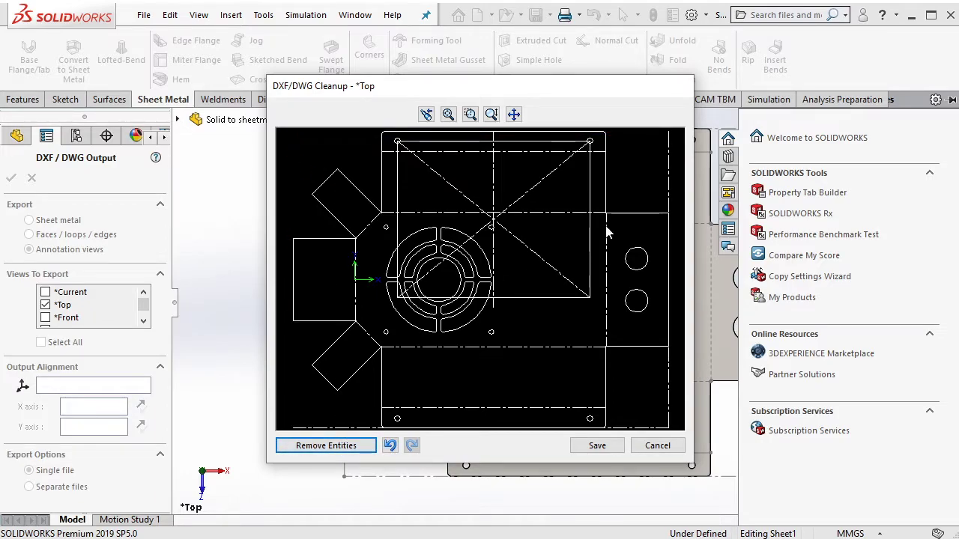
click(668, 428)
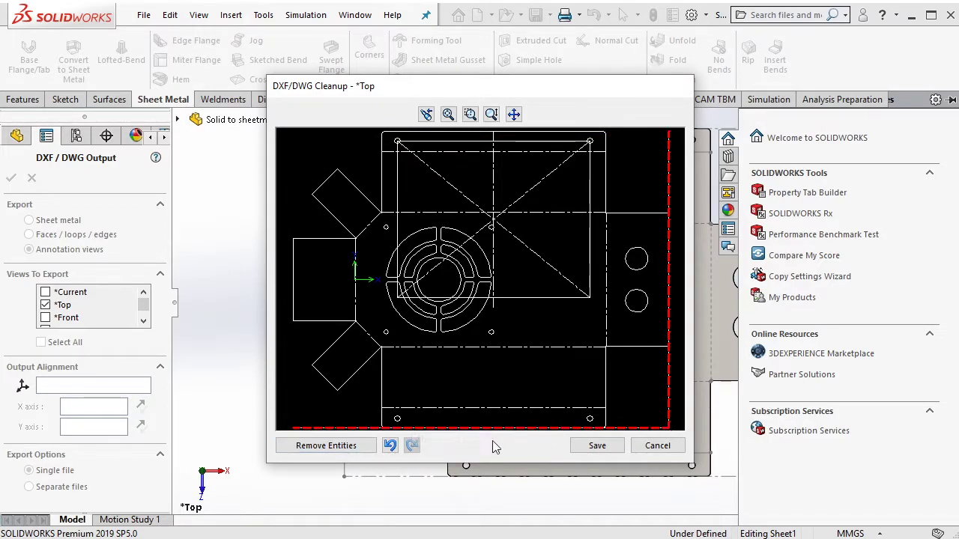
click(342, 445)
click(590, 300)
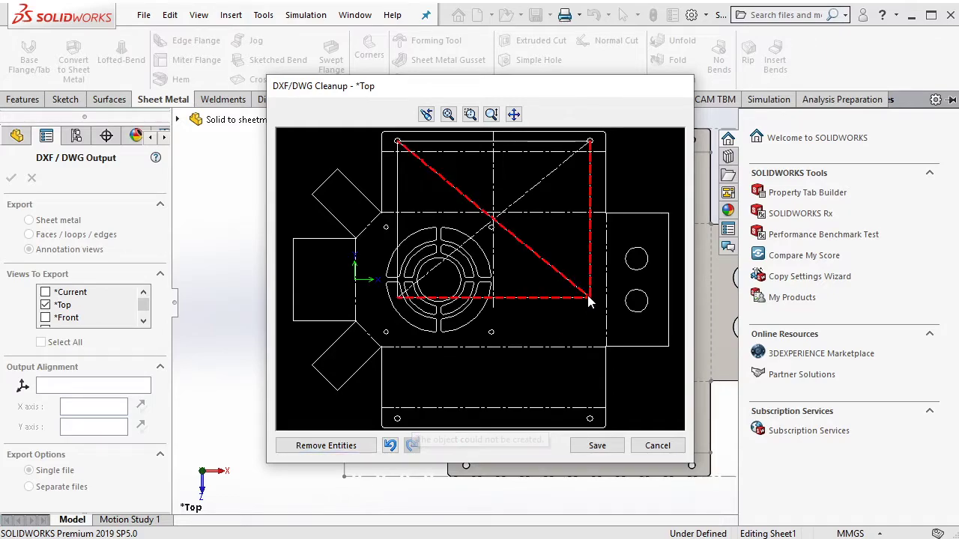
click(341, 445)
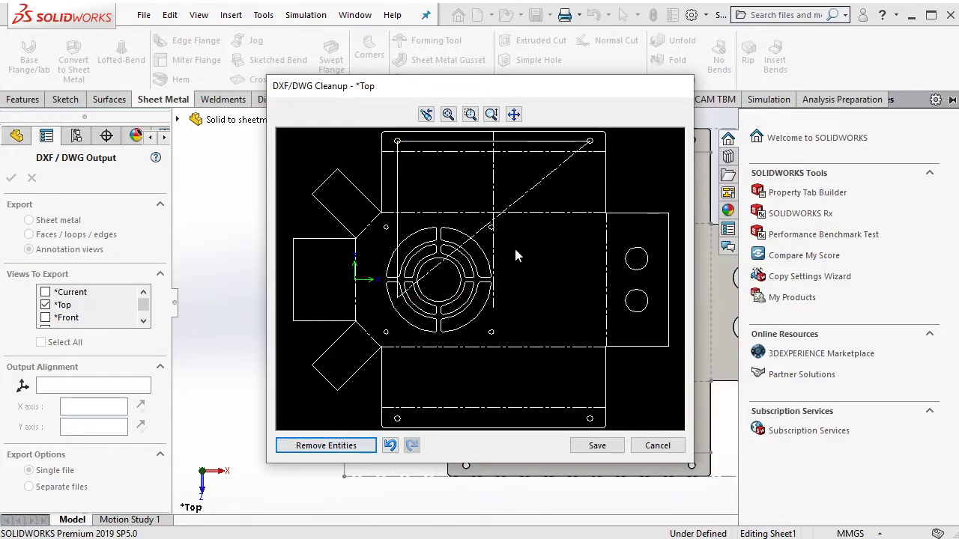
Remove the leftover vertical, diagonal, centre and top lines, then save the DWG
click(398, 172)
click(341, 445)
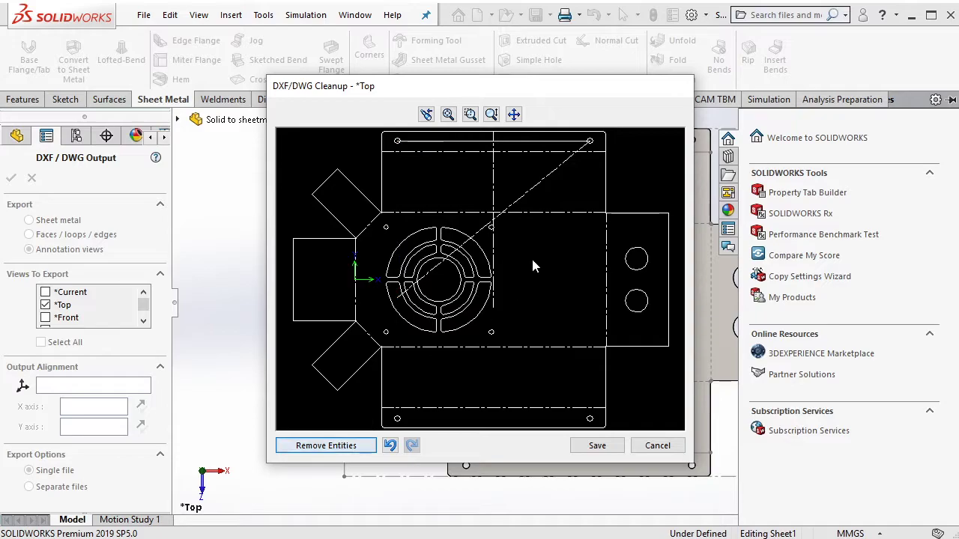
click(526, 192)
click(495, 175)
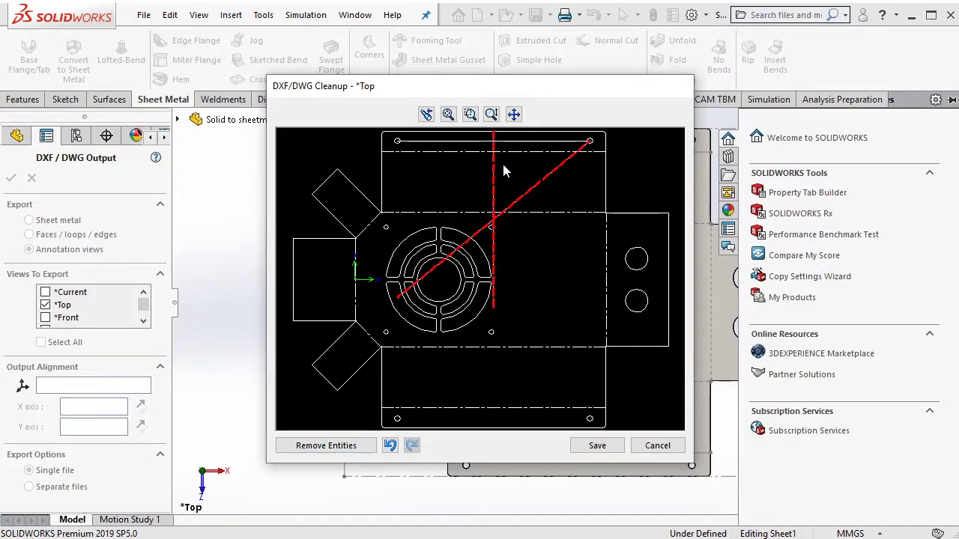
click(514, 142)
click(326, 445)
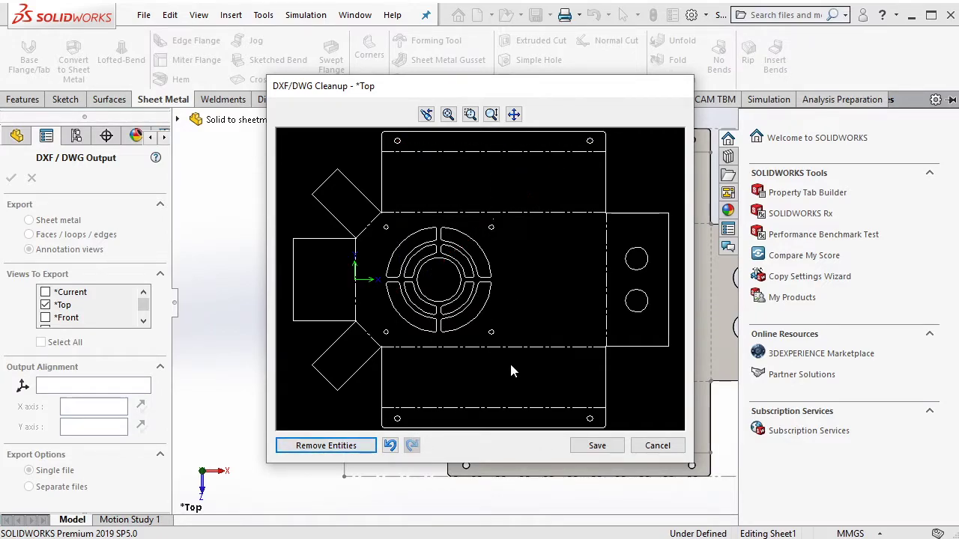
click(589, 447)
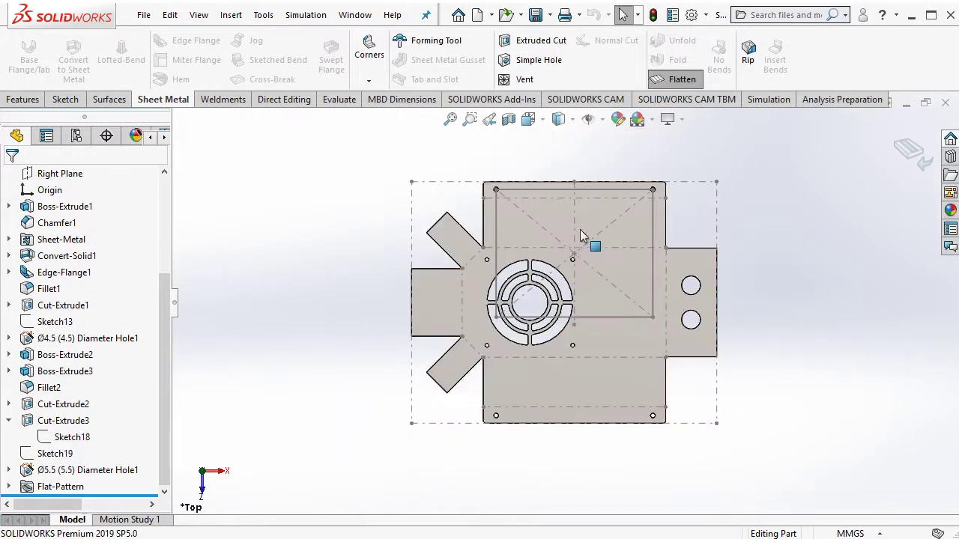
Fold the part back to 3D and write, then erase, a Notepad note
click(675, 80)
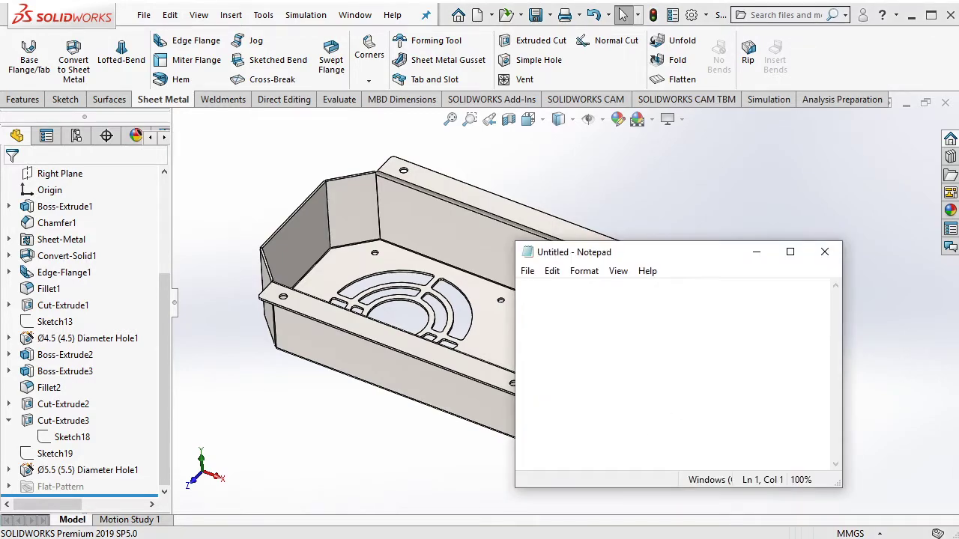
text(lets open )
text(the)
text(file in AutoCAD)
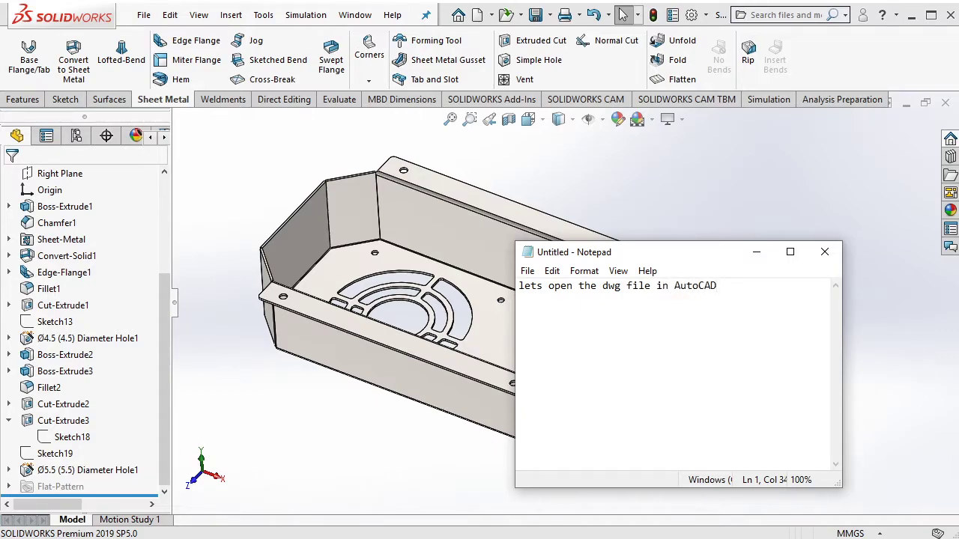
key(ctrl+a)
key(BackSpace)
Hide Notepad and drag the flat-pattern DWG from its folder onto AutoCAD
click(757, 252)
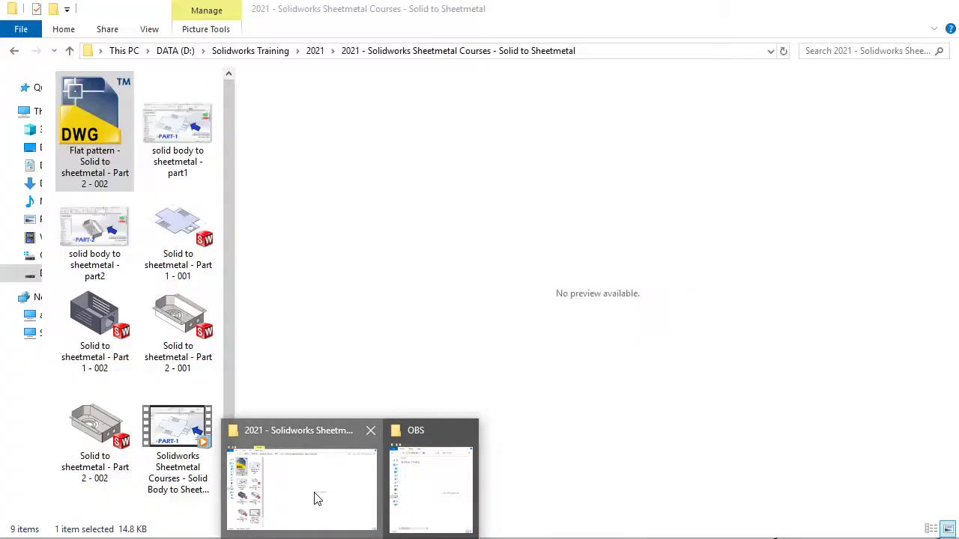
click(318, 499)
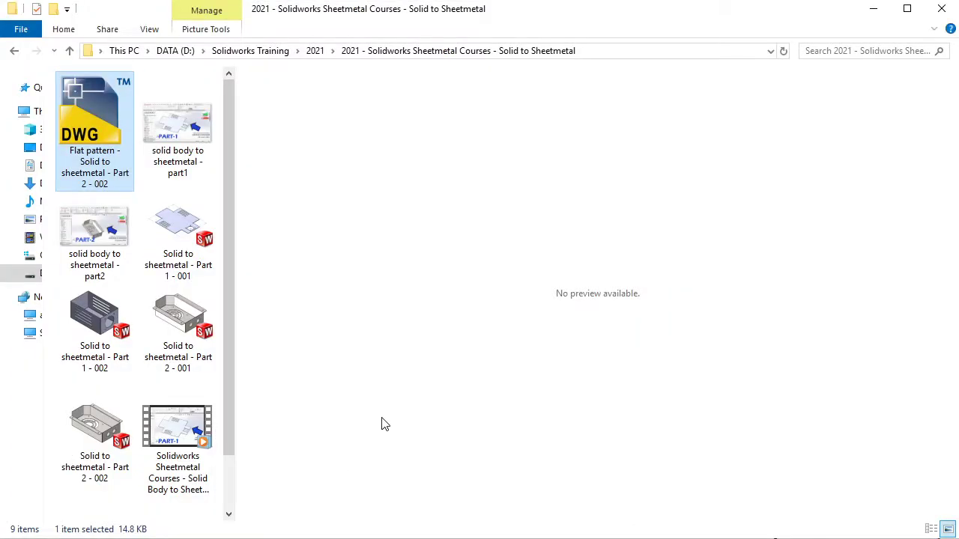
drag(107, 141, 916, 536)
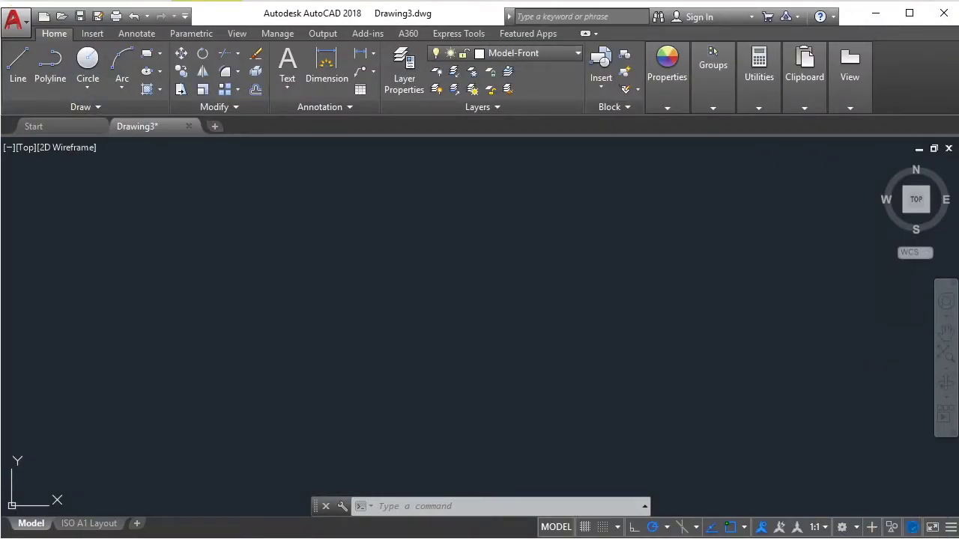
Insert the flat pattern DWG at scale 1 with 0° rotation and centre it in view
drag(888, 503, 397, 322)
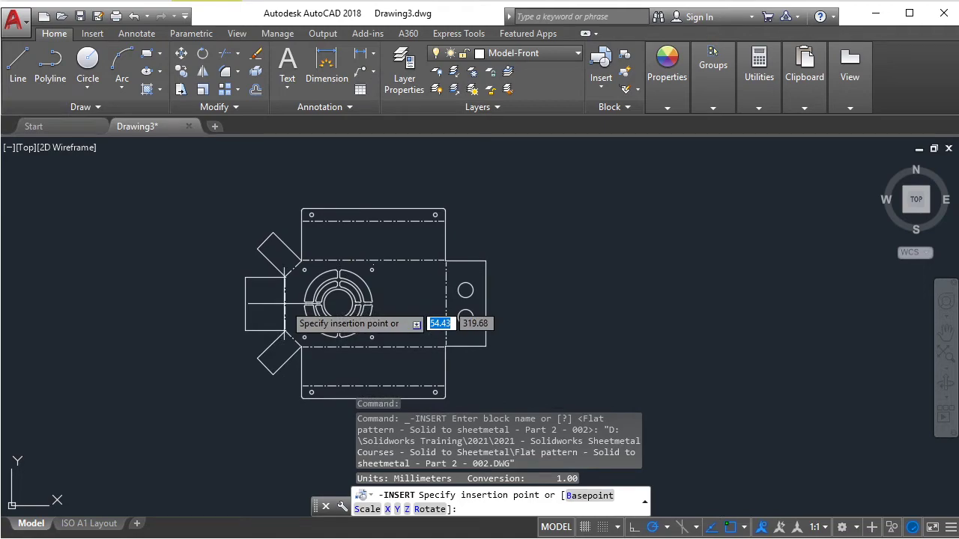
click(285, 303)
key(Return)
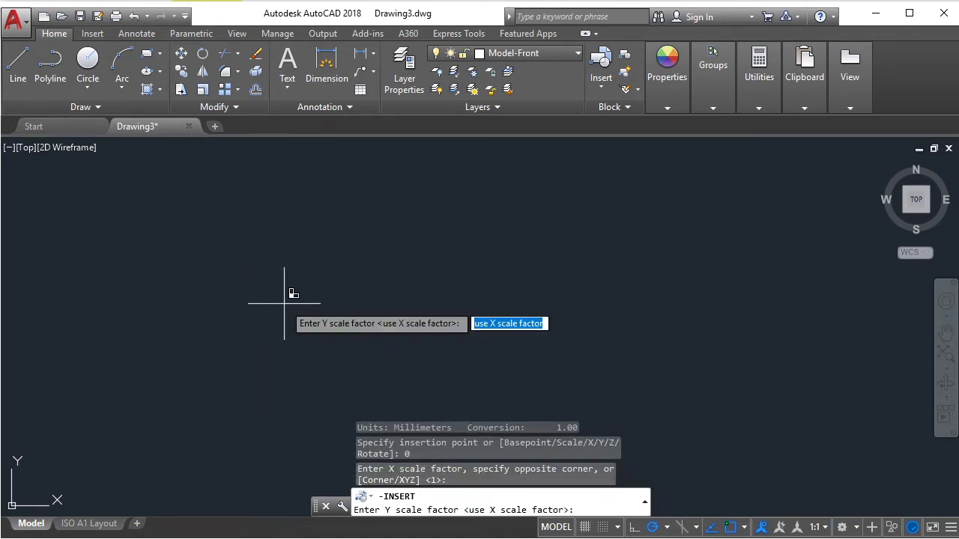
key(Return)
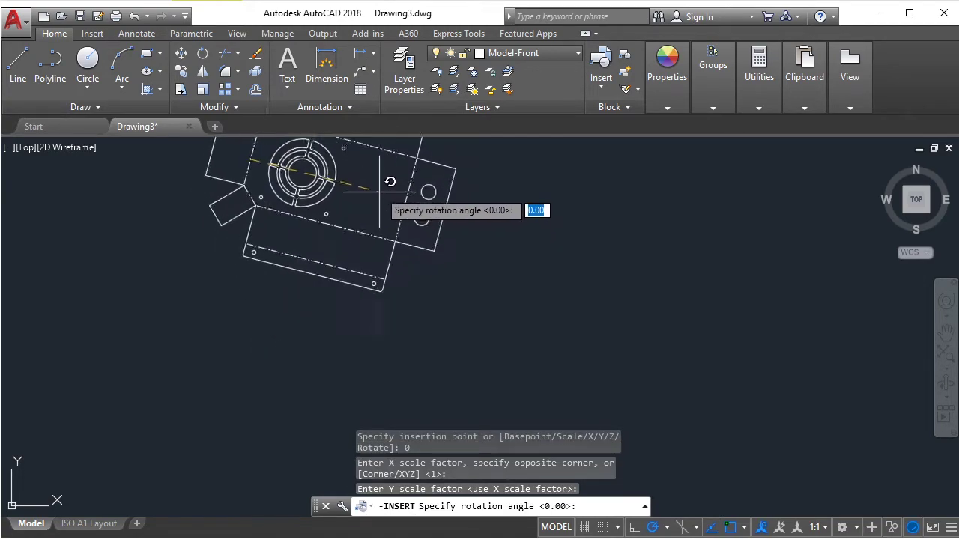
click(413, 202)
middle_drag(376, 179, 422, 325)
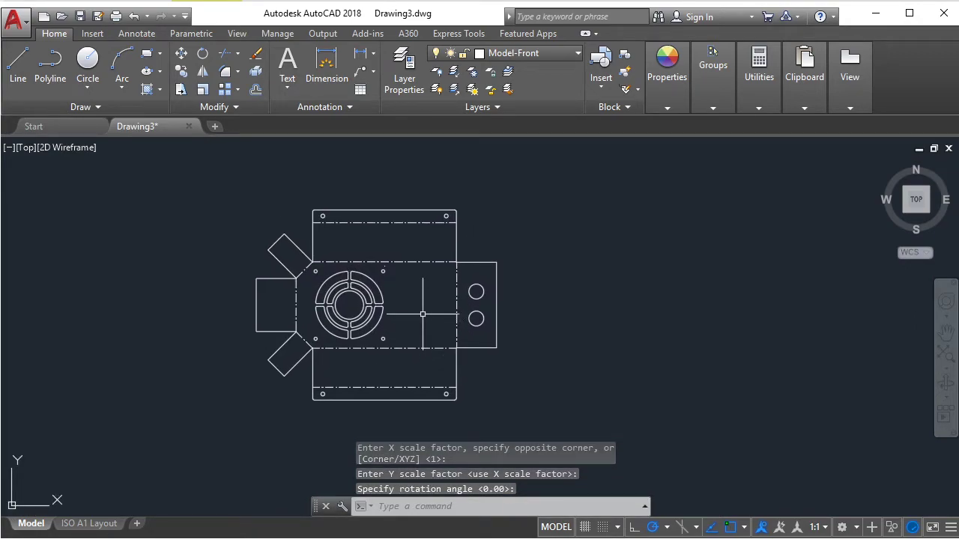
scroll(422, 325, up, 2)
middle_drag(422, 325, 474, 336)
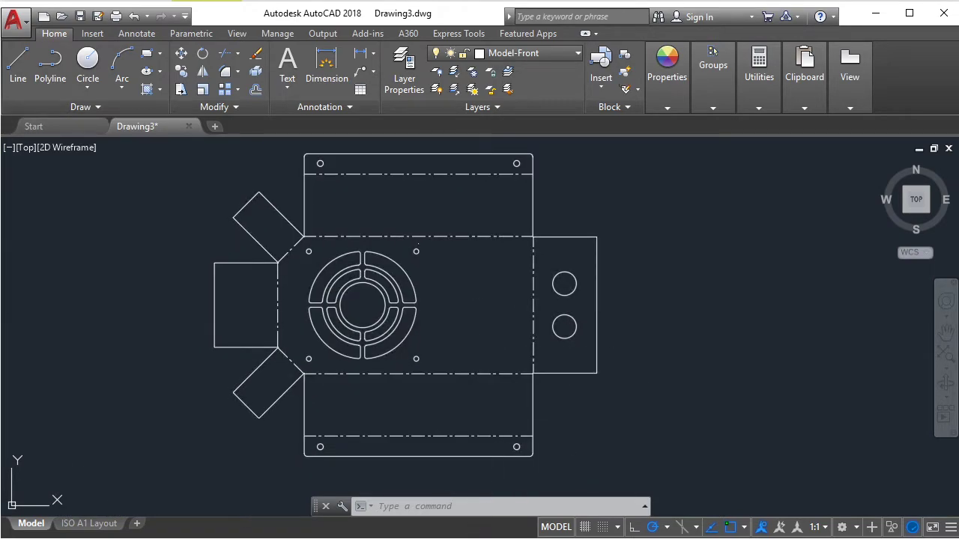
Write the closing note 'thats all' and 'Enjoy' in Notepad
mouse_move(649, 254)
mouse_down()
mouse_move(756, 230)
mouse_move(748, 225)
mouse_up()
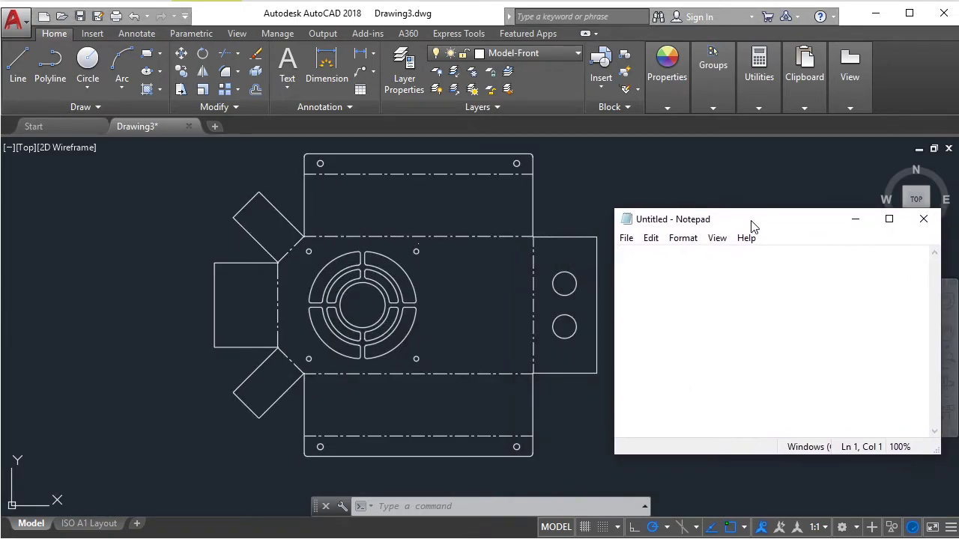
text(THATS)
key(ctrl+a)
text(th)
text(ats all  E)
text(njo)
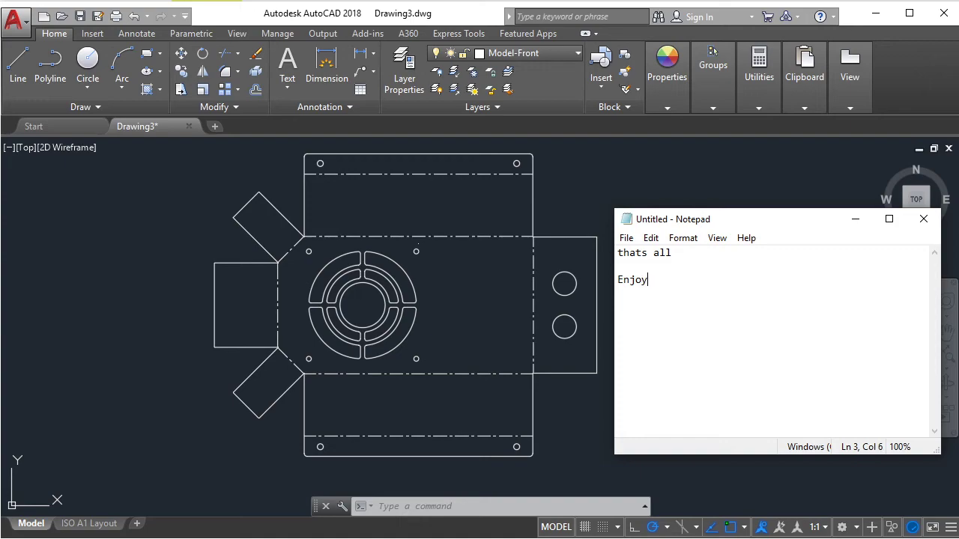